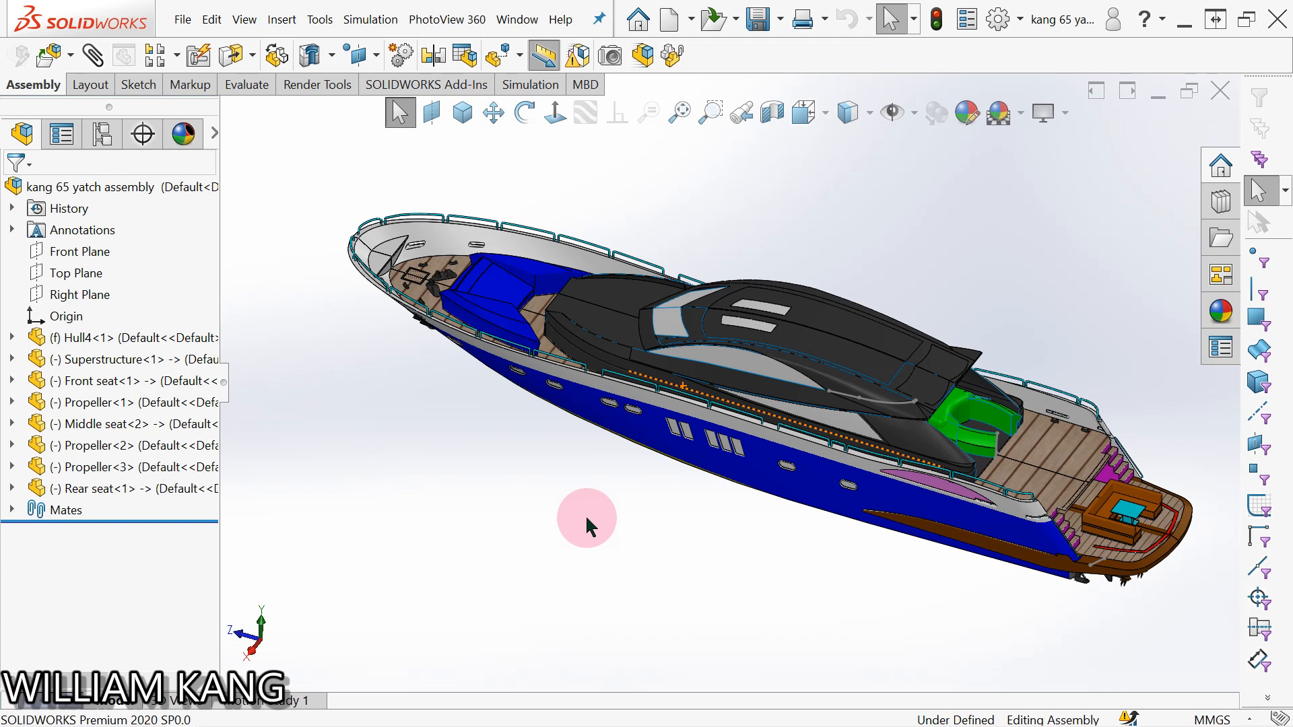
- Switch to the kang65.SLDPRT part and show its surface modelling tools
left_click(523, 20)
left_click(570, 269)
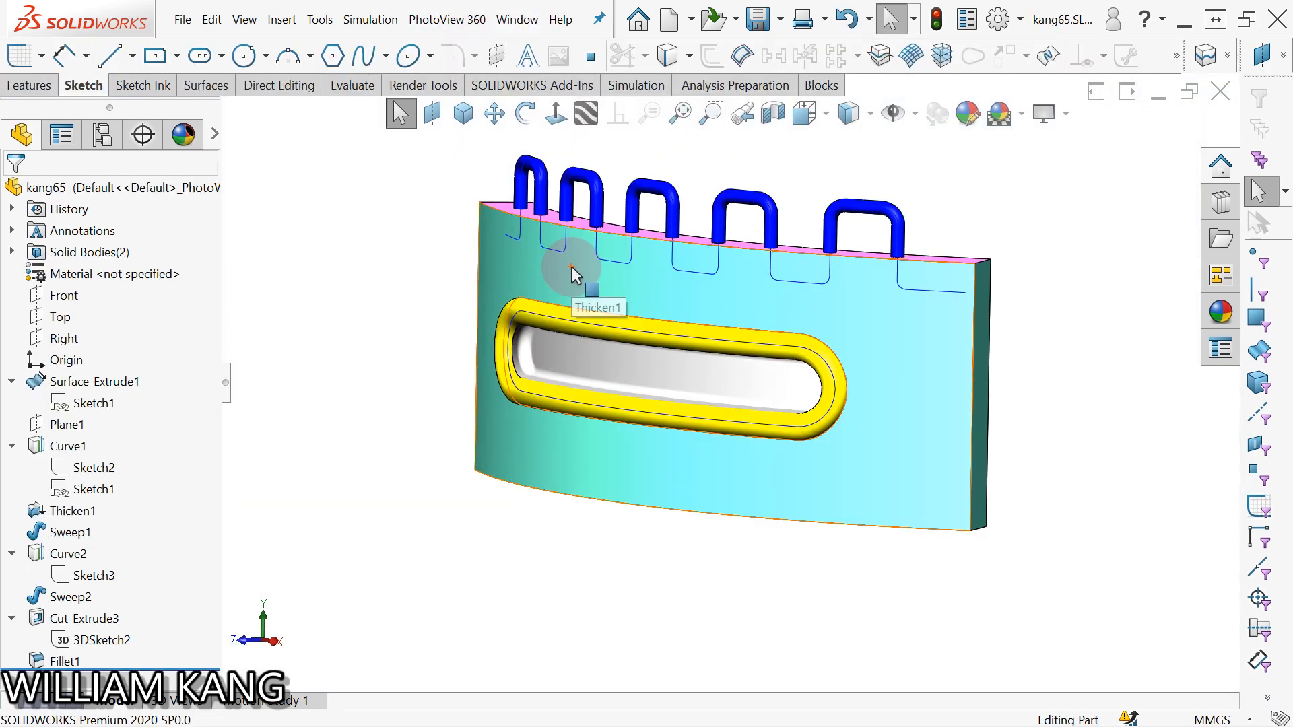
left_click(204, 86)
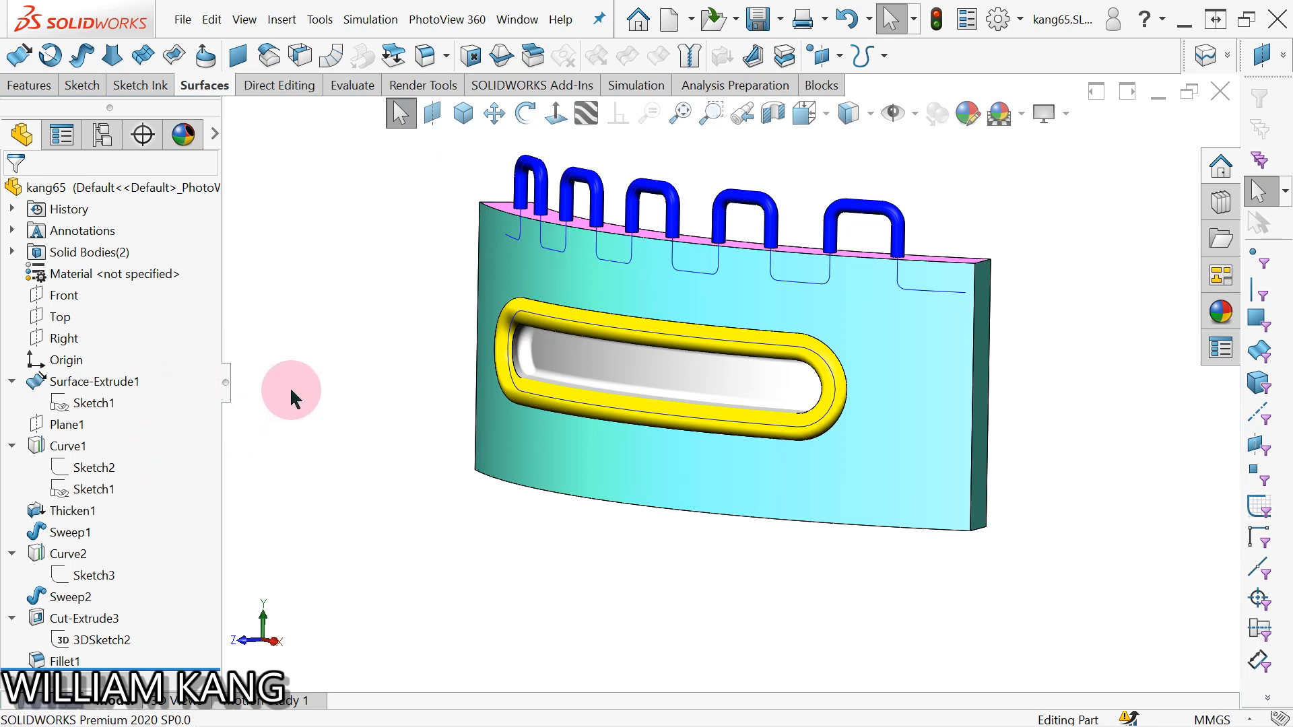
- Return to the kang 65 yacht assembly and highlight the Hull4 component to identify it in the model
left_click(516, 20)
left_click(579, 291)
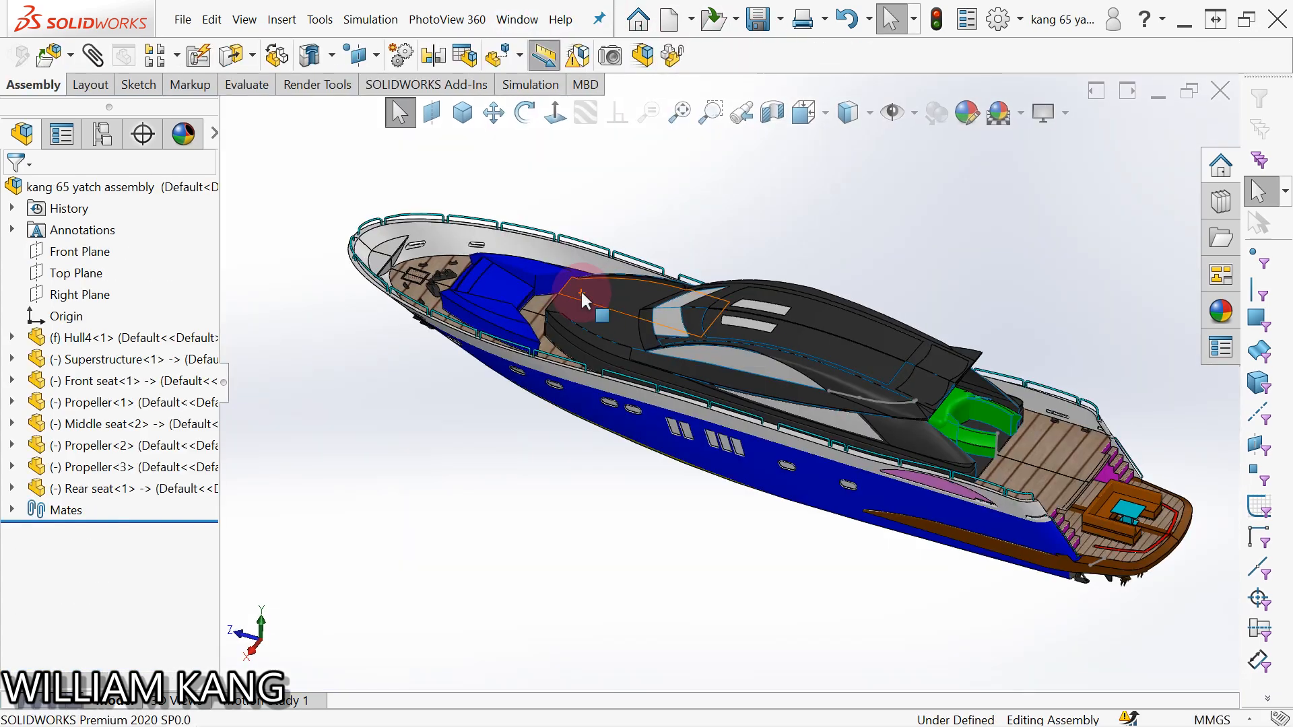
middle_click_drag(629, 535, 613, 478)
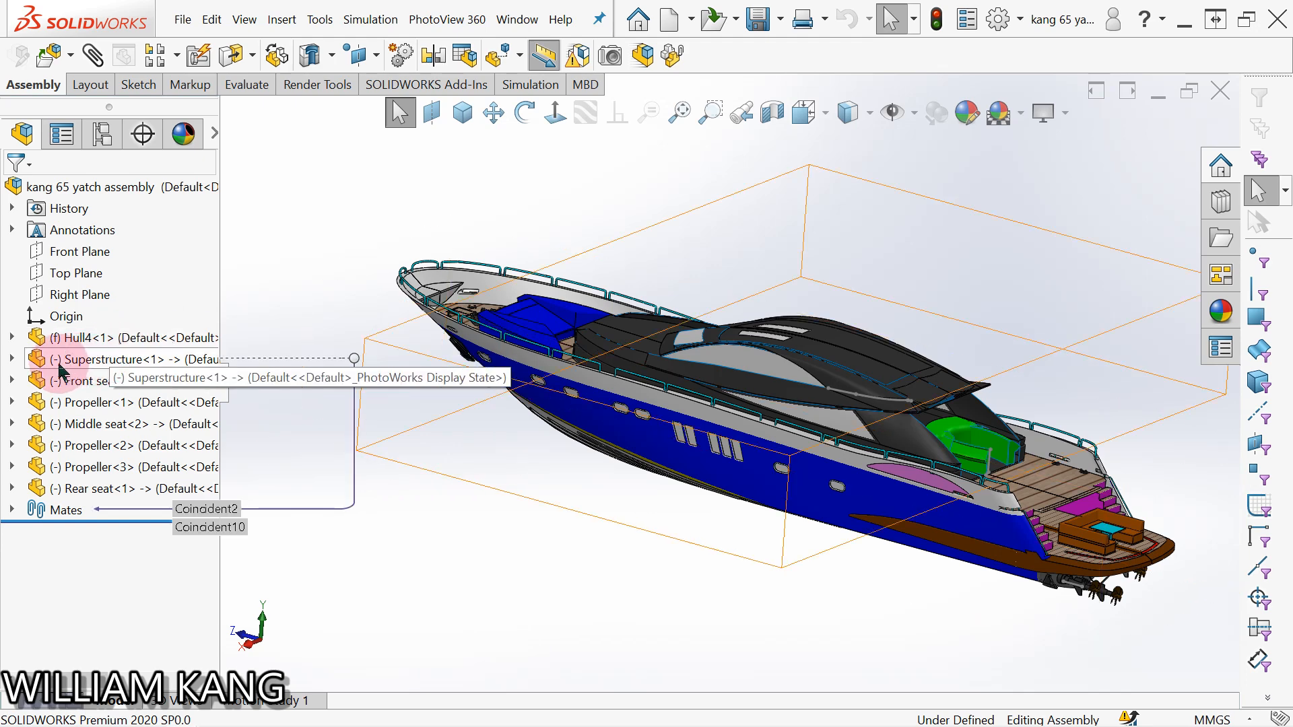
mouse_move(59, 369)
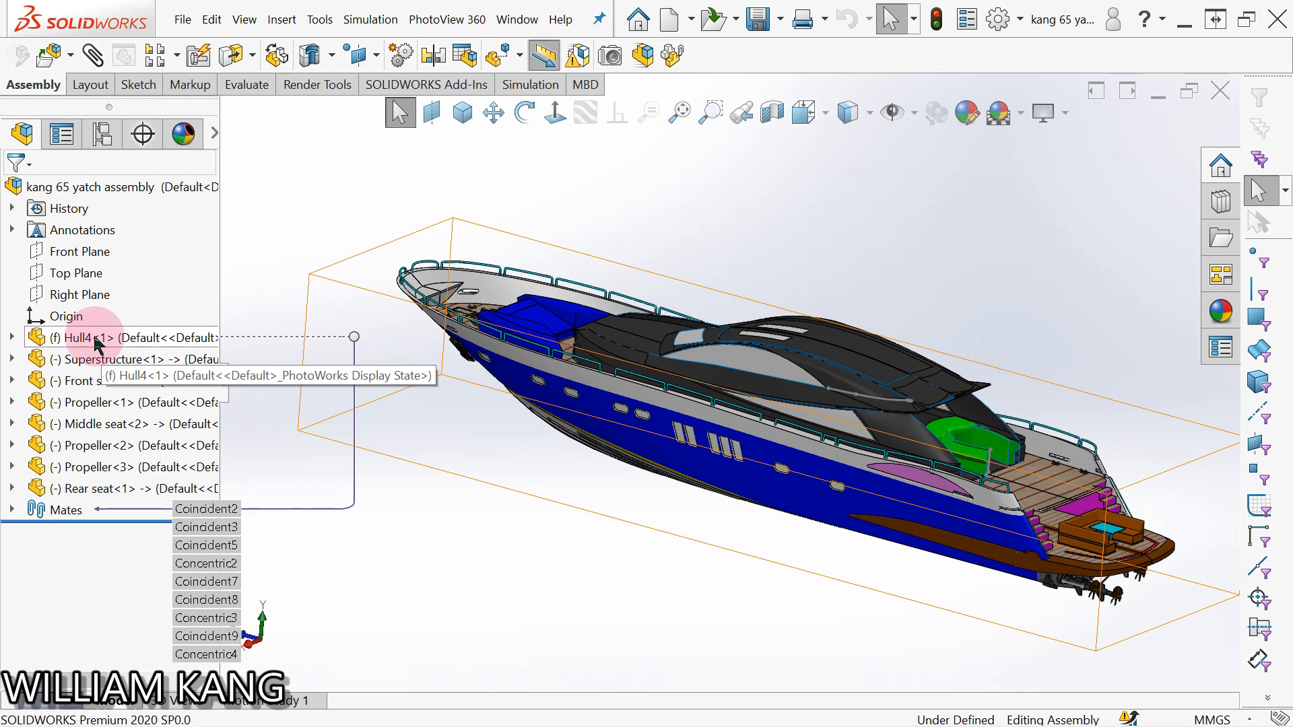
left_click(61, 343)
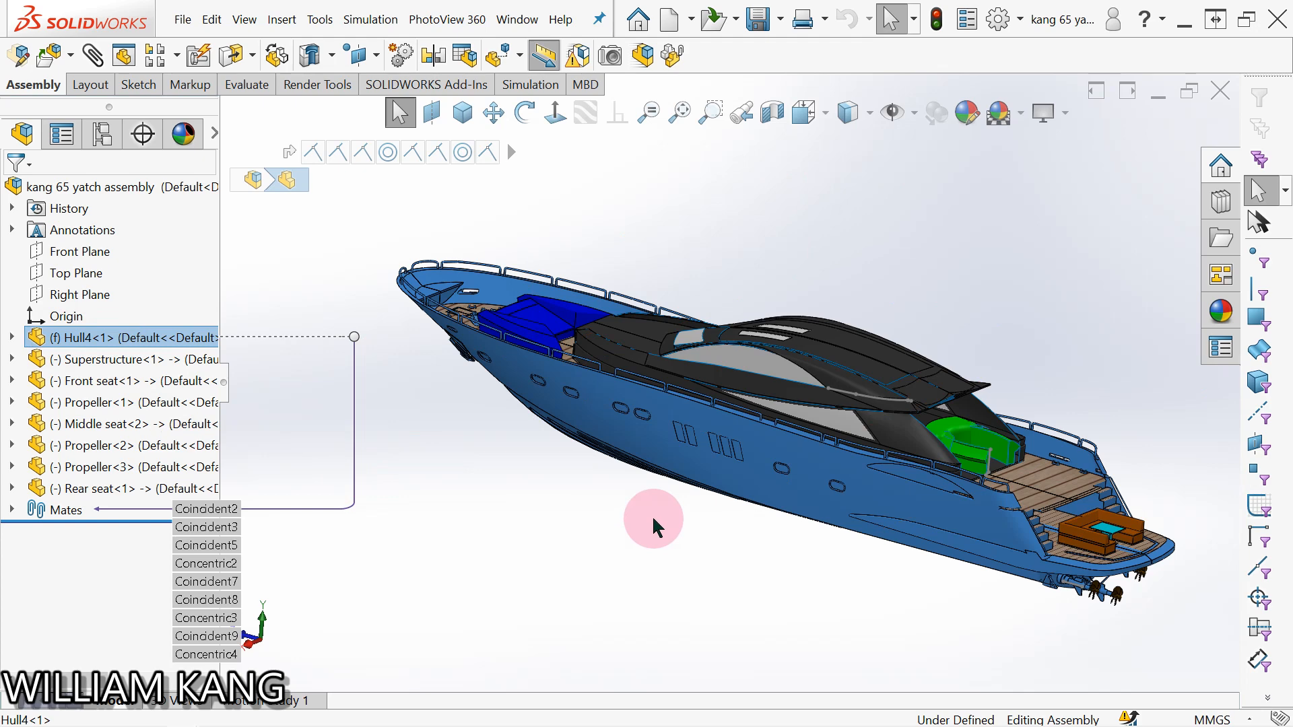
left_click(486, 516)
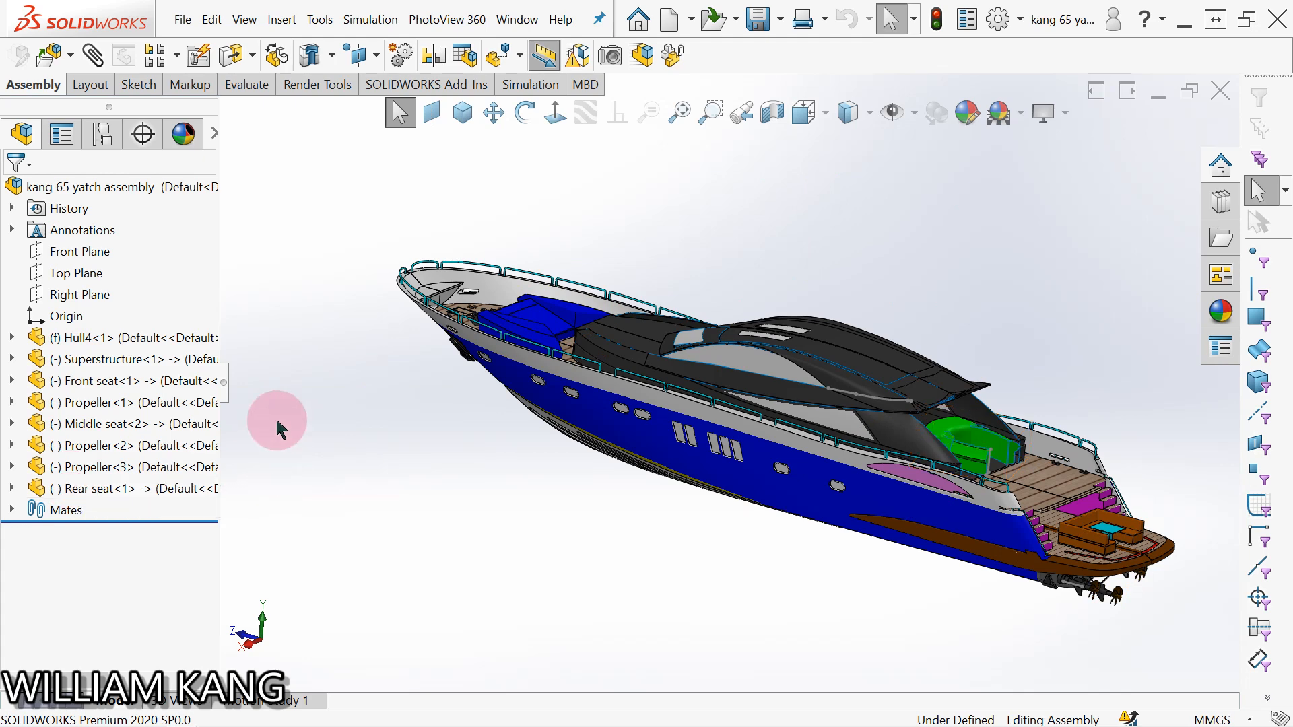
- Highlight the superstructure, front seat and first propeller in turn, viewing the propeller up close at the stern
left_click(101, 364)
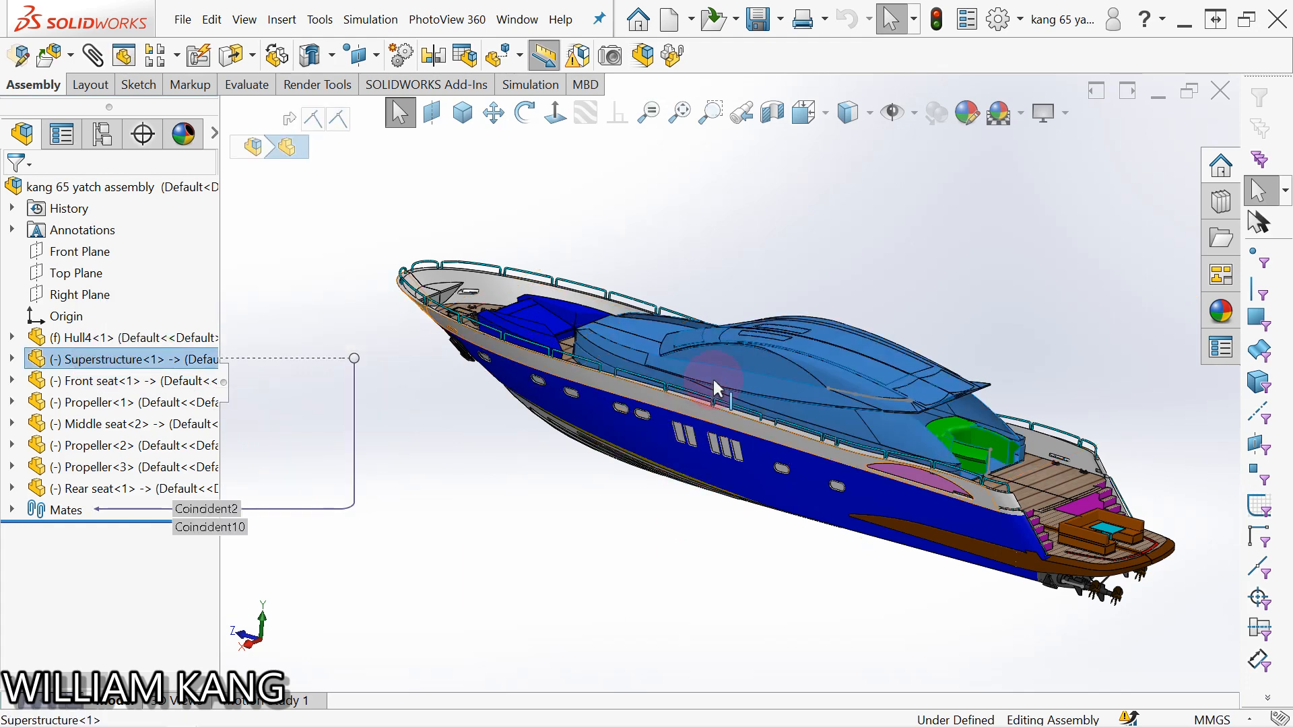
left_click(94, 384)
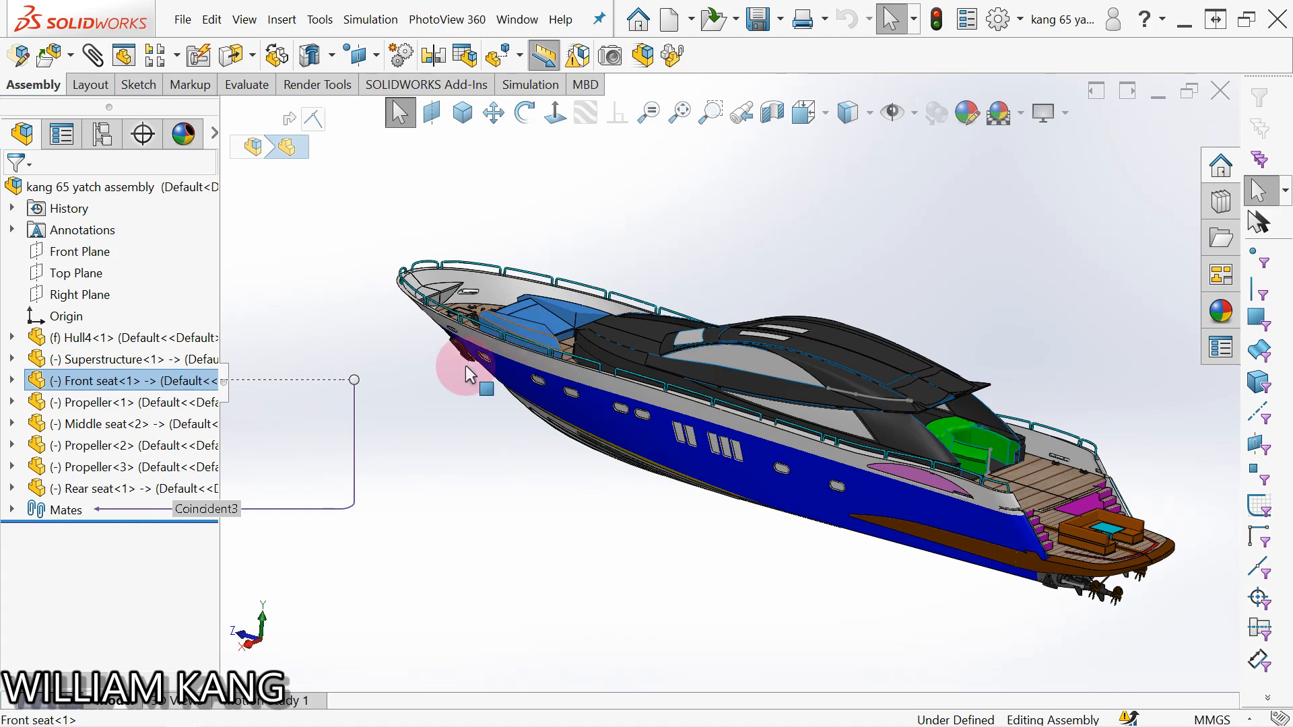
left_click(87, 403)
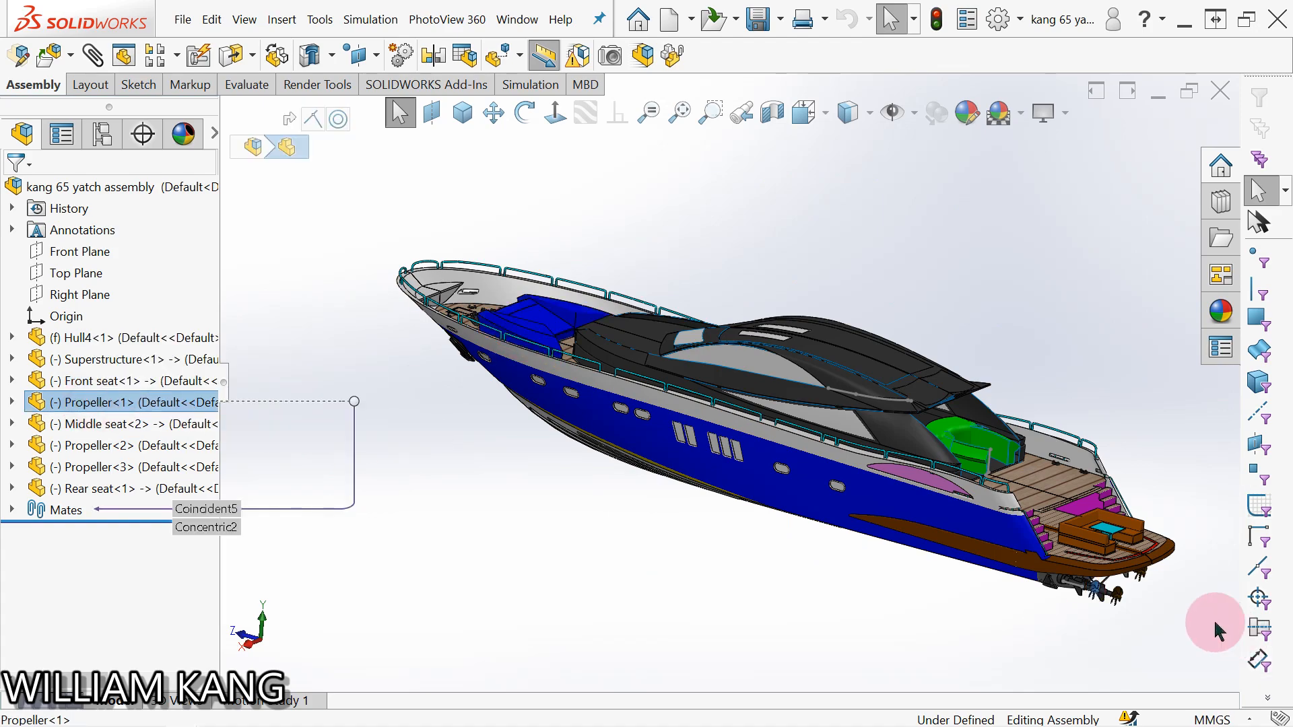
scroll(1102, 572, "down", 10)
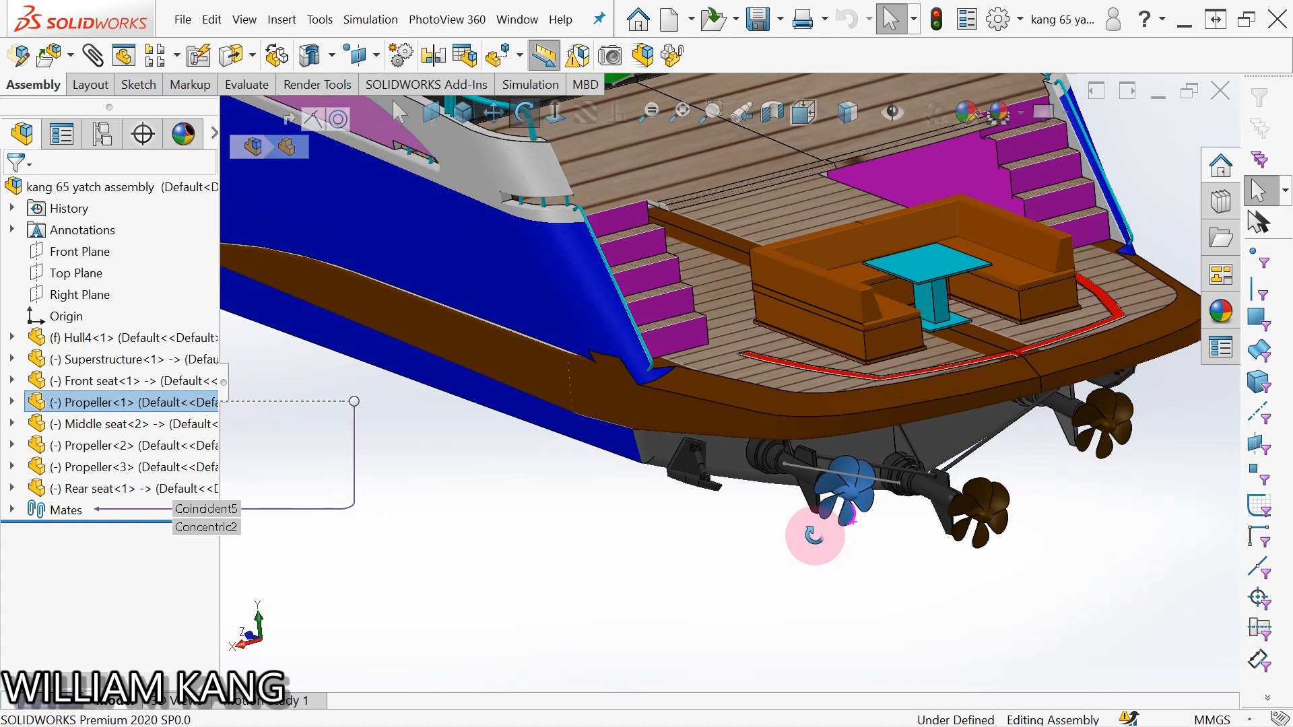
middle_click_drag(814, 536, 851, 513)
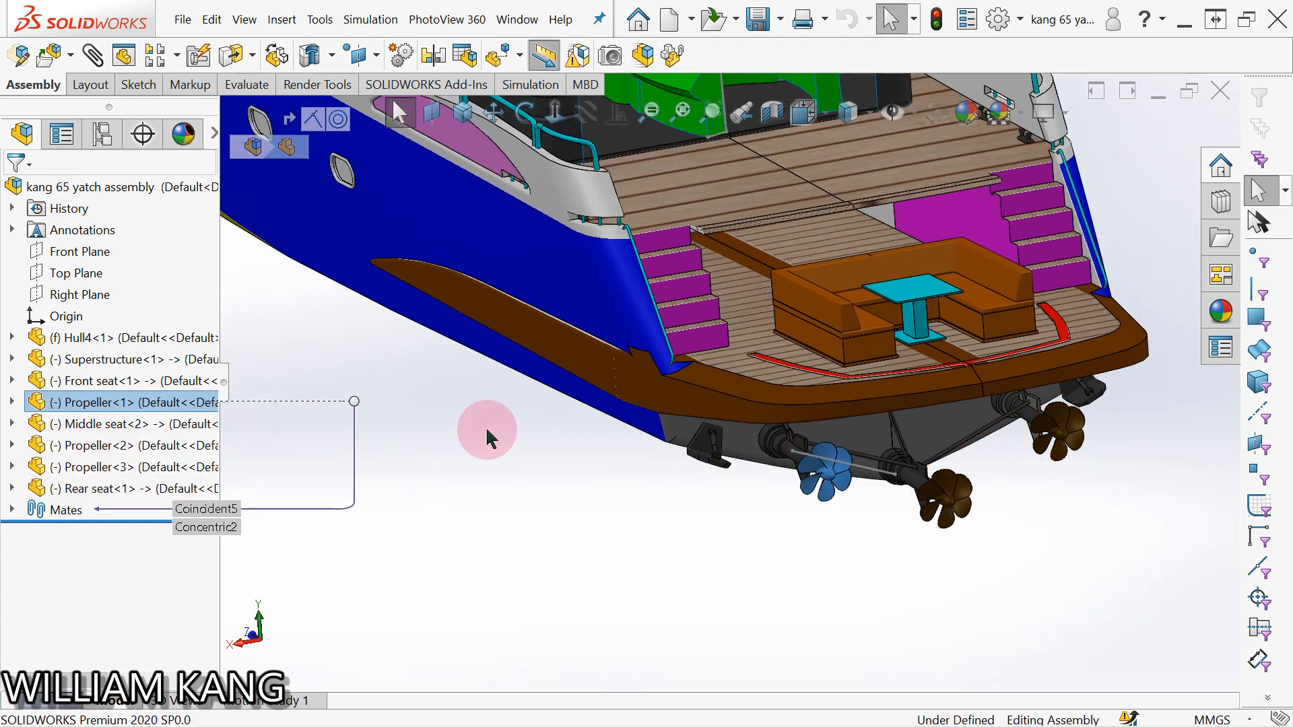
scroll(495, 458, "up", 2)
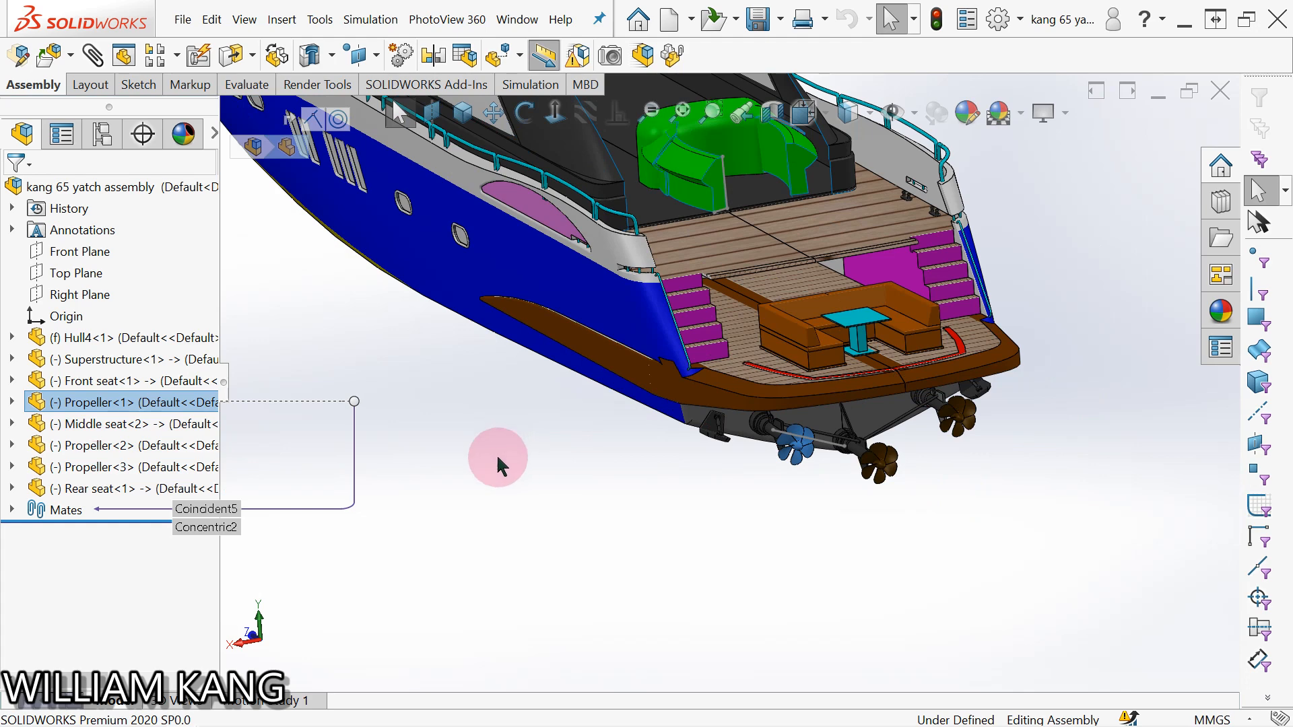
- Highlight the middle seat and rear seat components, view the upper deck, and clear the selection
left_click(88, 428)
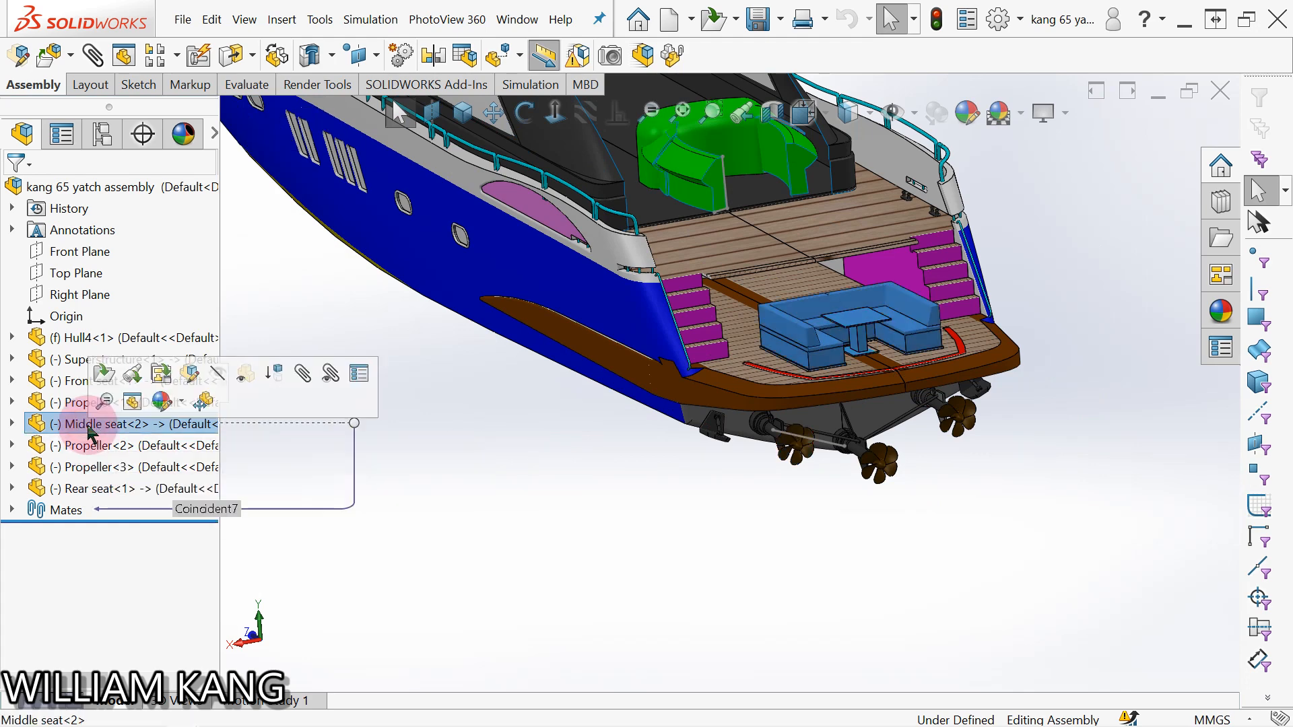
left_click(104, 496)
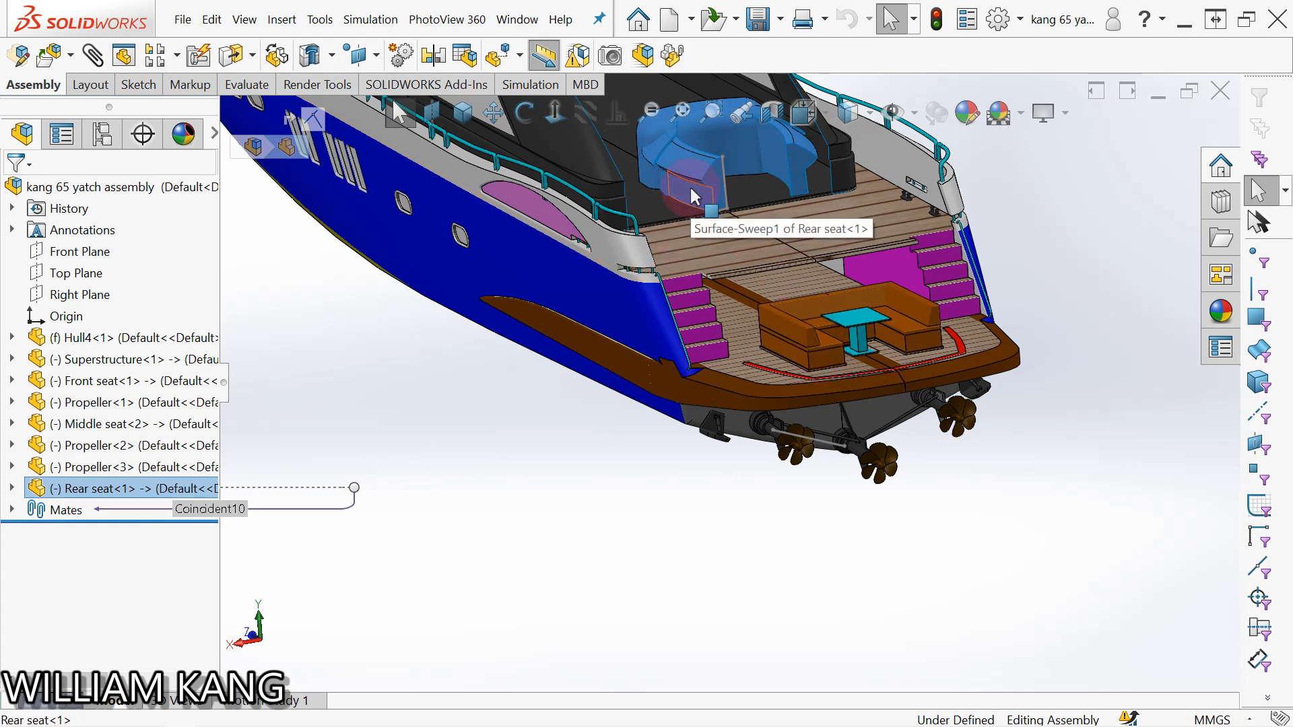
scroll(606, 269, "up", 6)
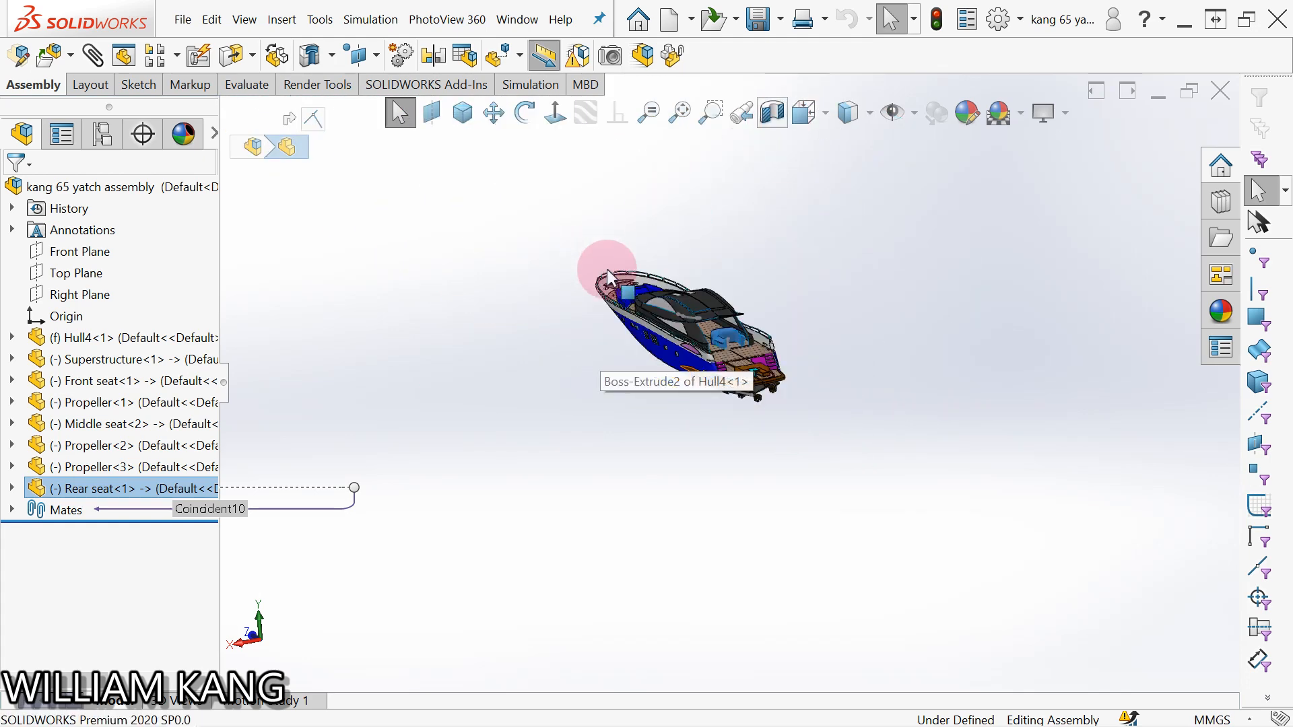
scroll(607, 269, "down", 9)
scroll(503, 479, "up", 2)
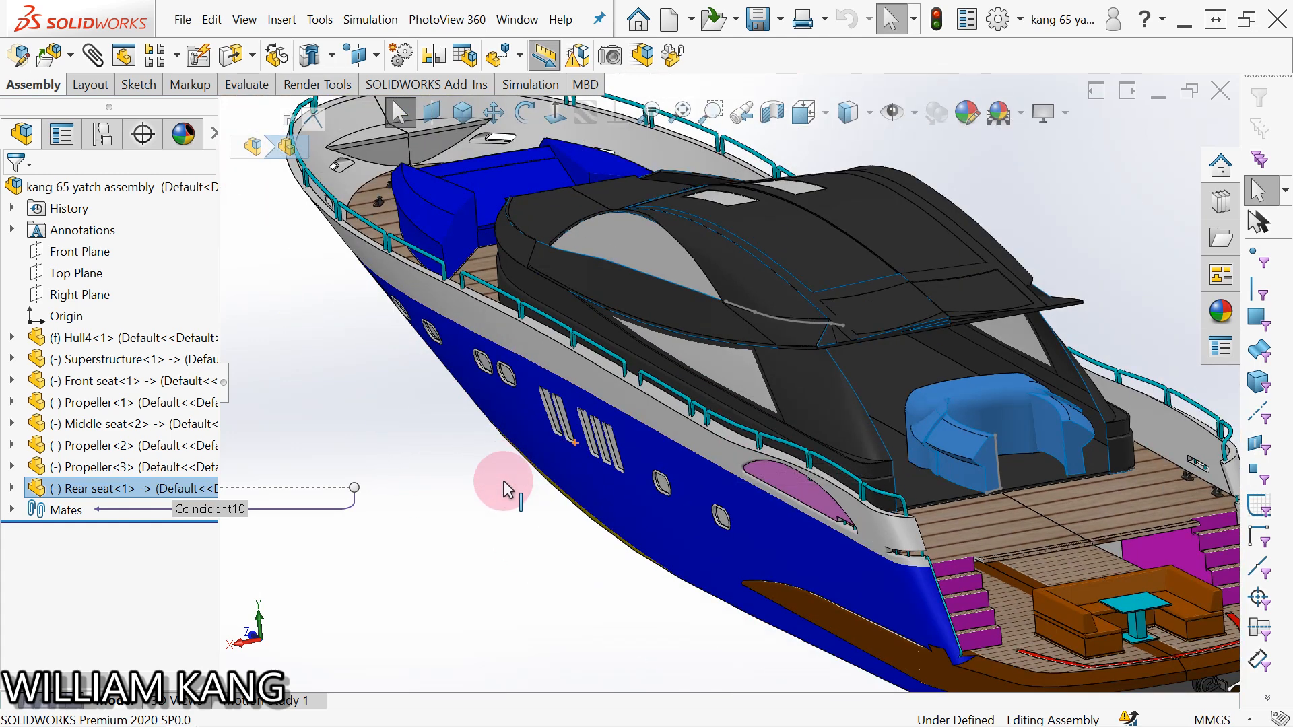
left_click(501, 512)
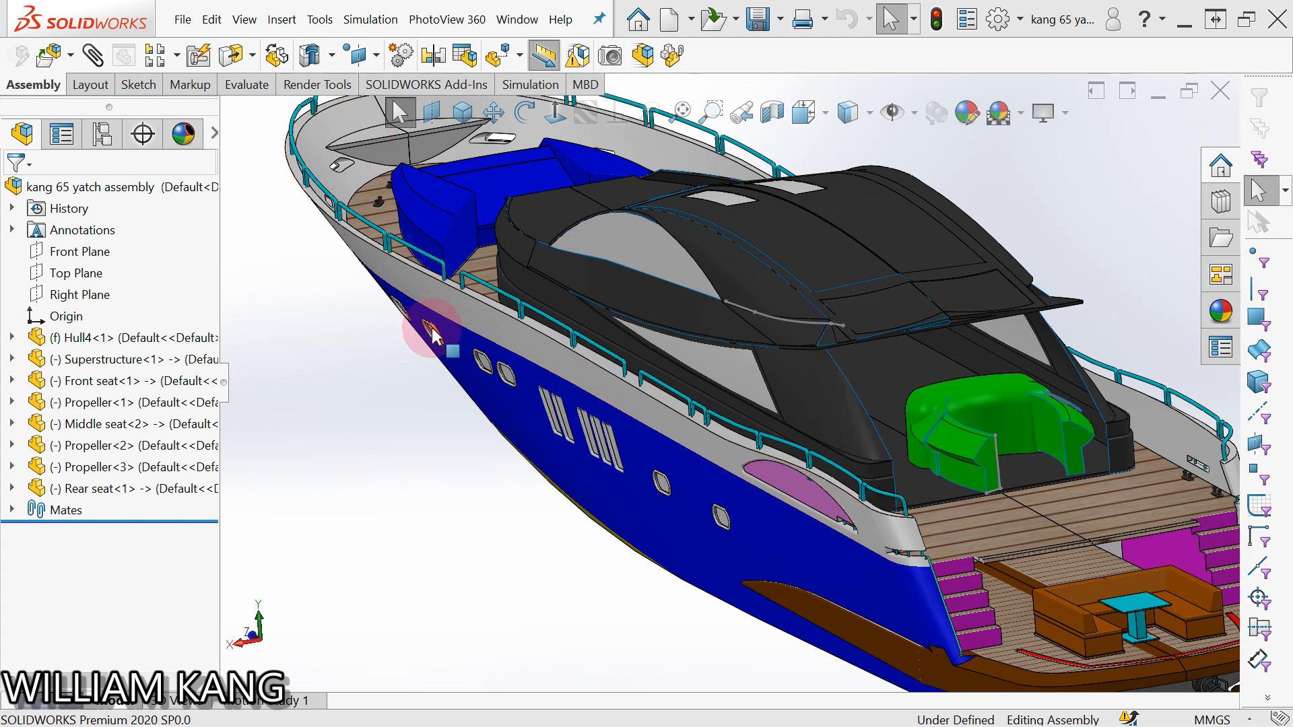
- Switch from the yacht assembly to the kang65.SLDPRT part and view the curved wall at an angle
left_click(524, 26)
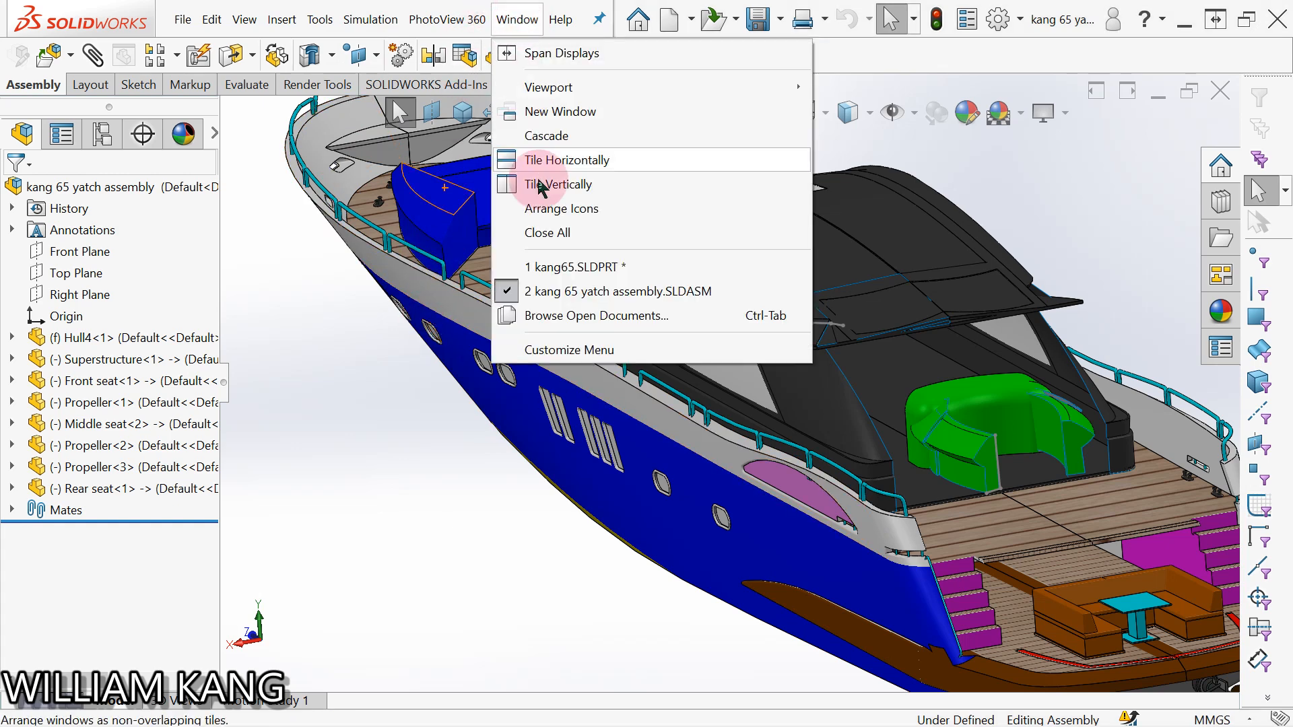
left_click(565, 268)
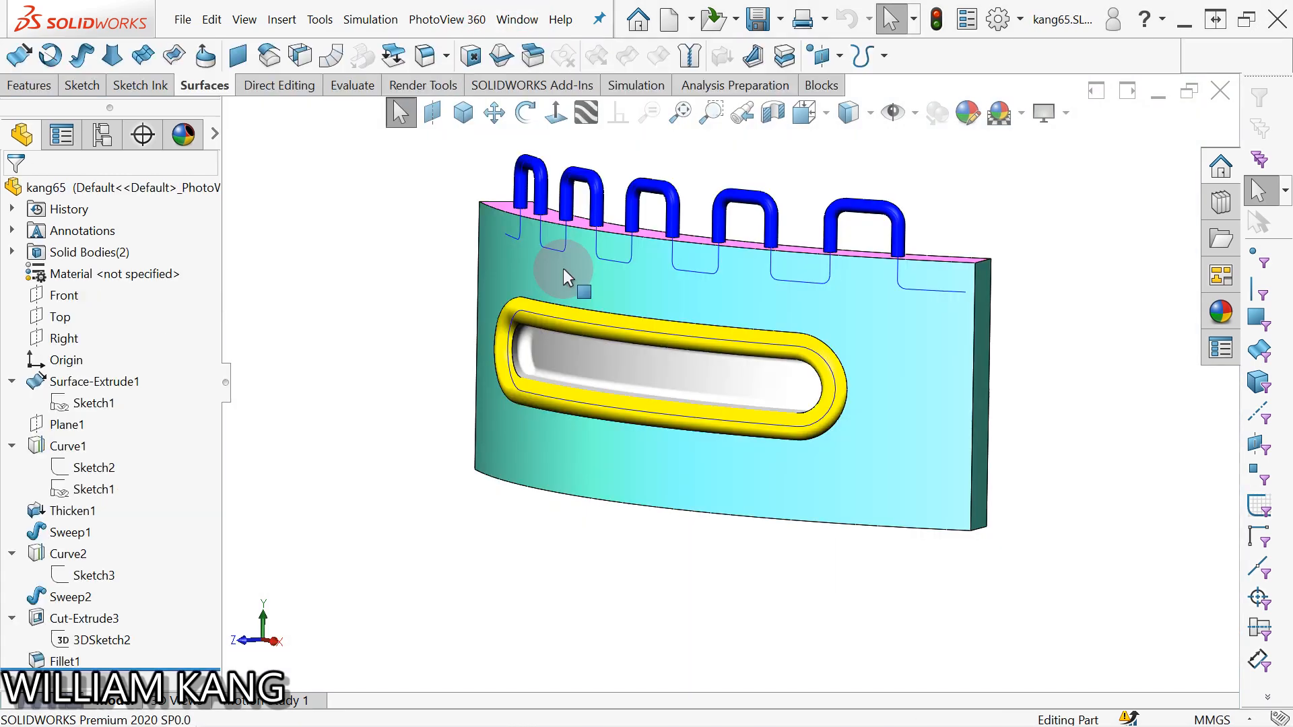
middle_click_drag(539, 471, 615, 446)
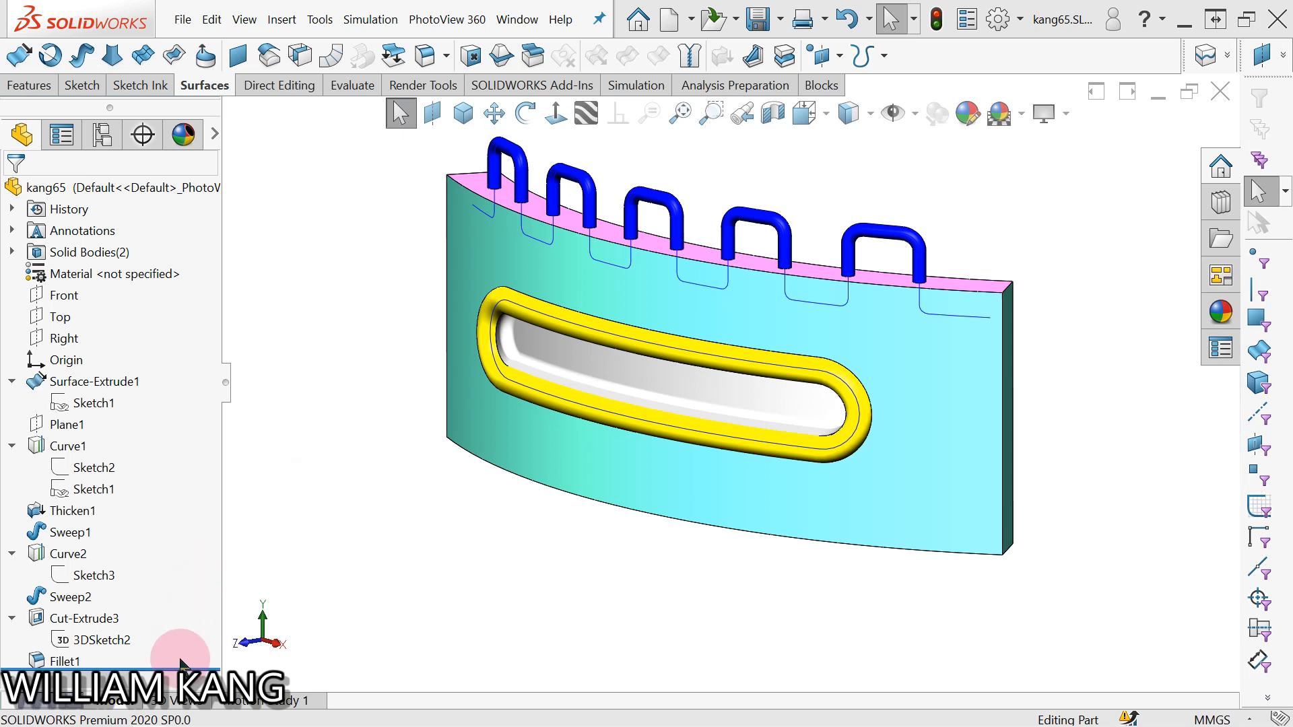
- Roll the part's feature history back to just after Surface-Extrude1
left_click_drag(183, 668, 176, 421)
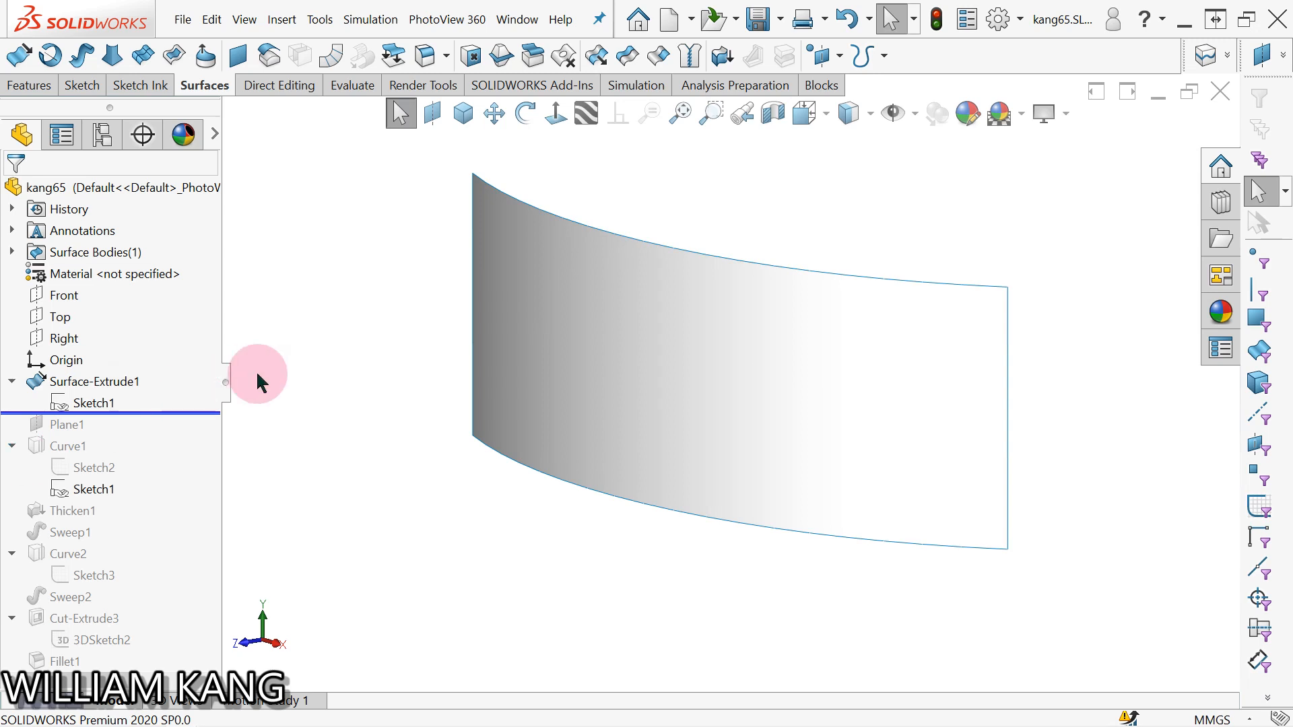
left_click(287, 480)
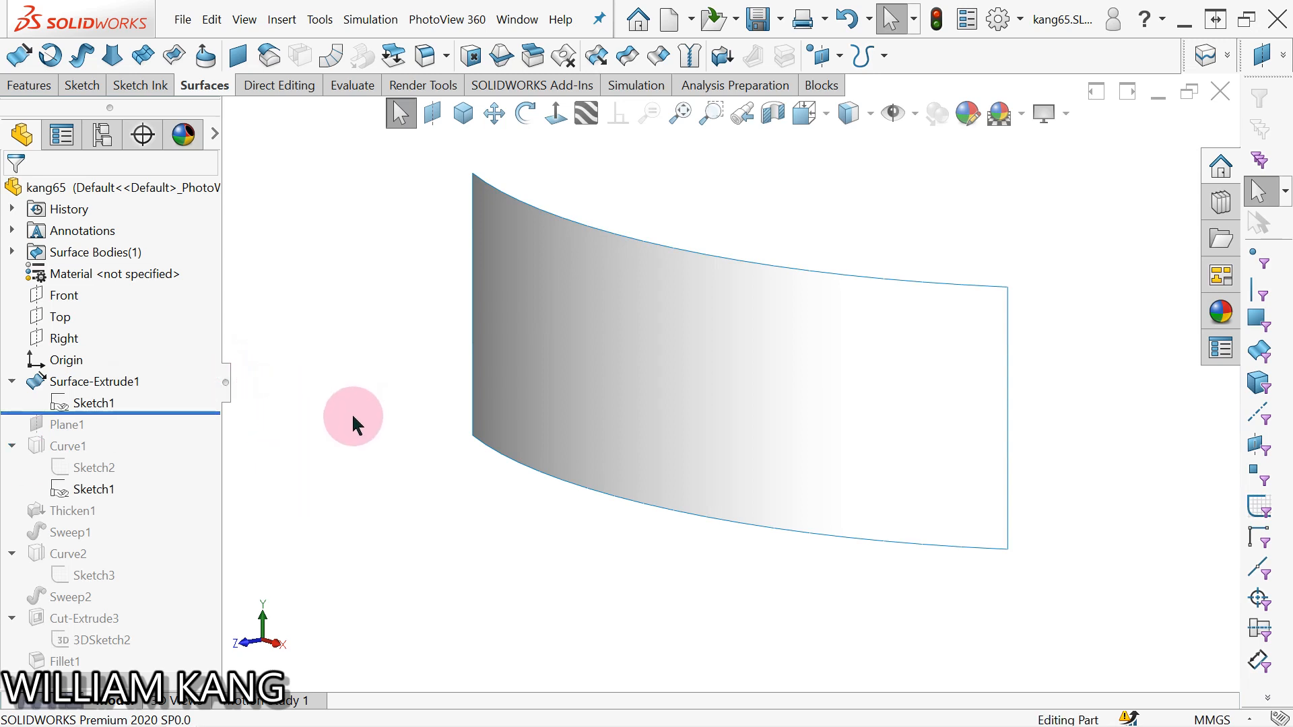
mouse_move(351, 414)
middle_mouse_down()
mouse_move(341, 467)
mouse_move(291, 462)
middle_mouse_up()
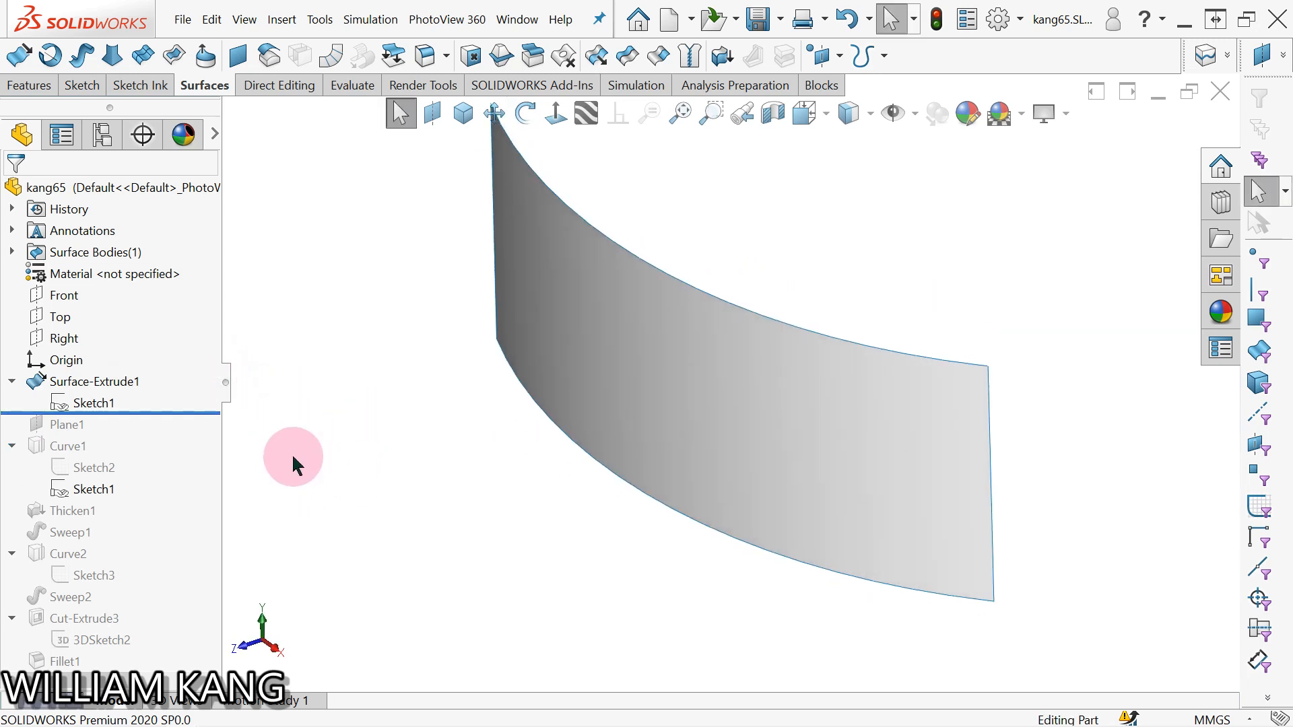
- Open Sketch1 under Surface-Extrude1, examine the dimensioned spline face-on, and exit the sketch
left_click(92, 404)
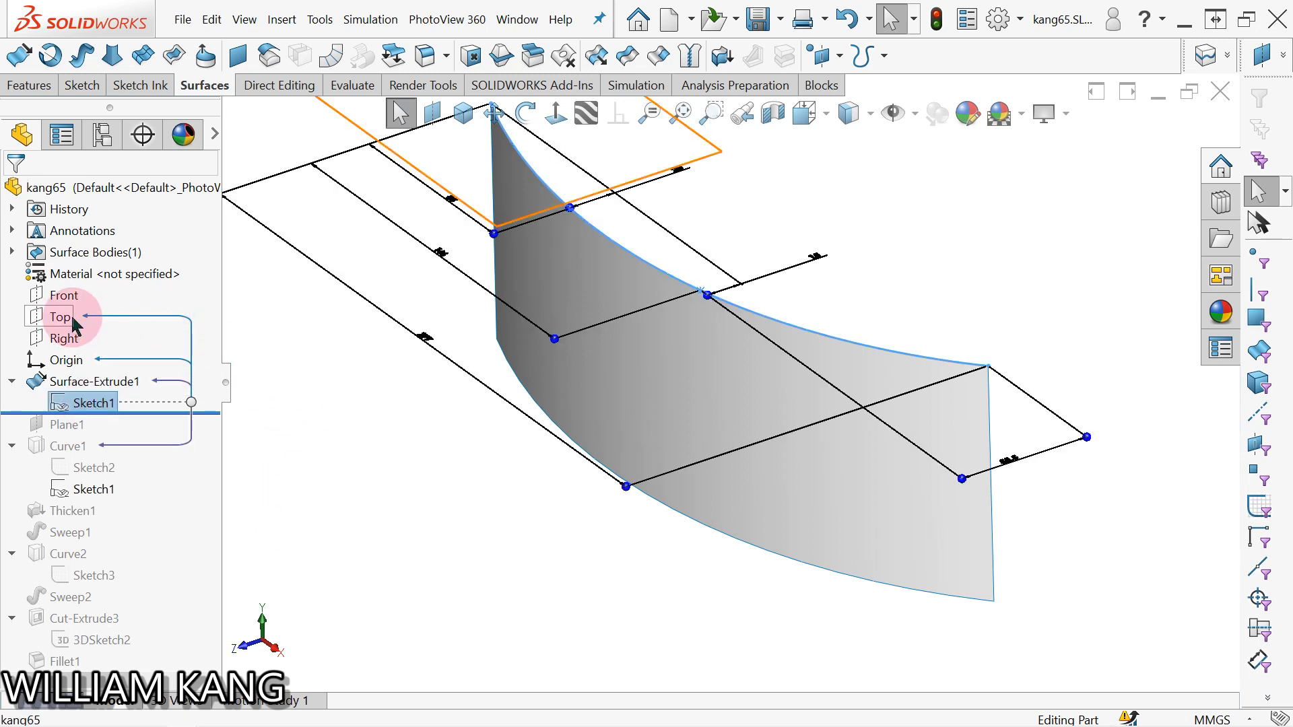
left_click(303, 479)
left_click(95, 404)
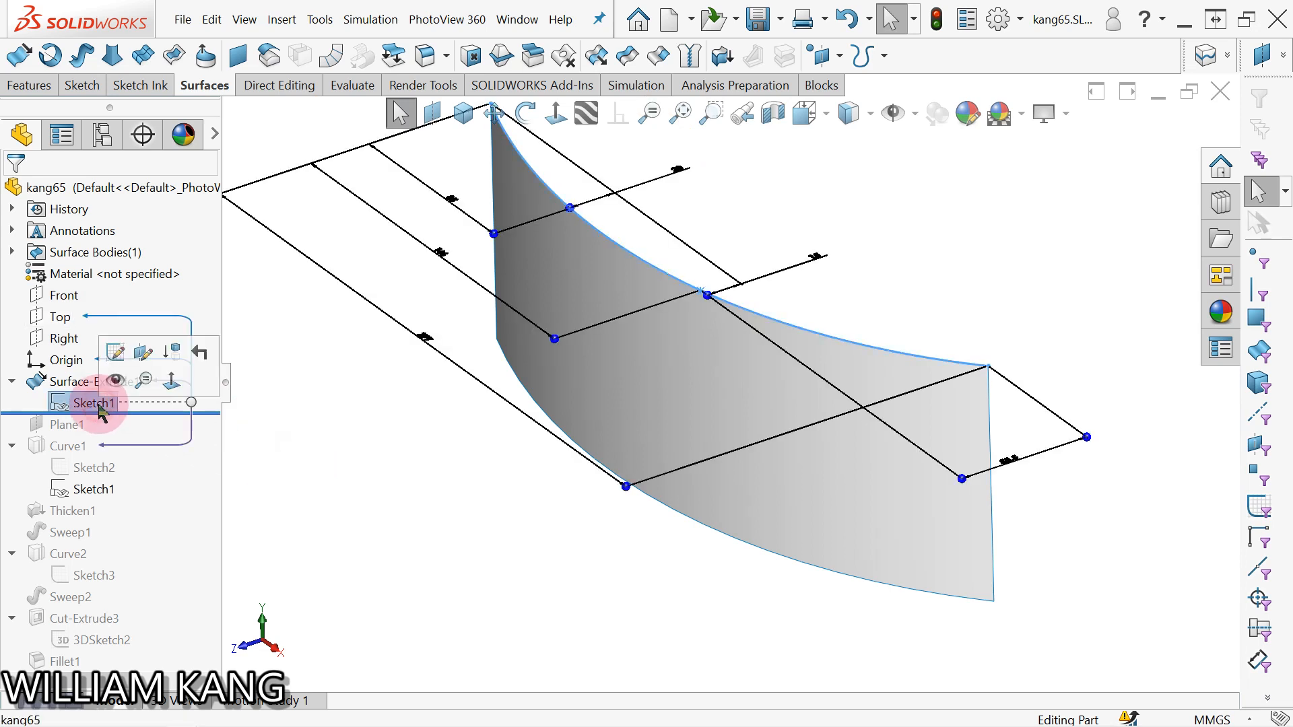
left_click(121, 351)
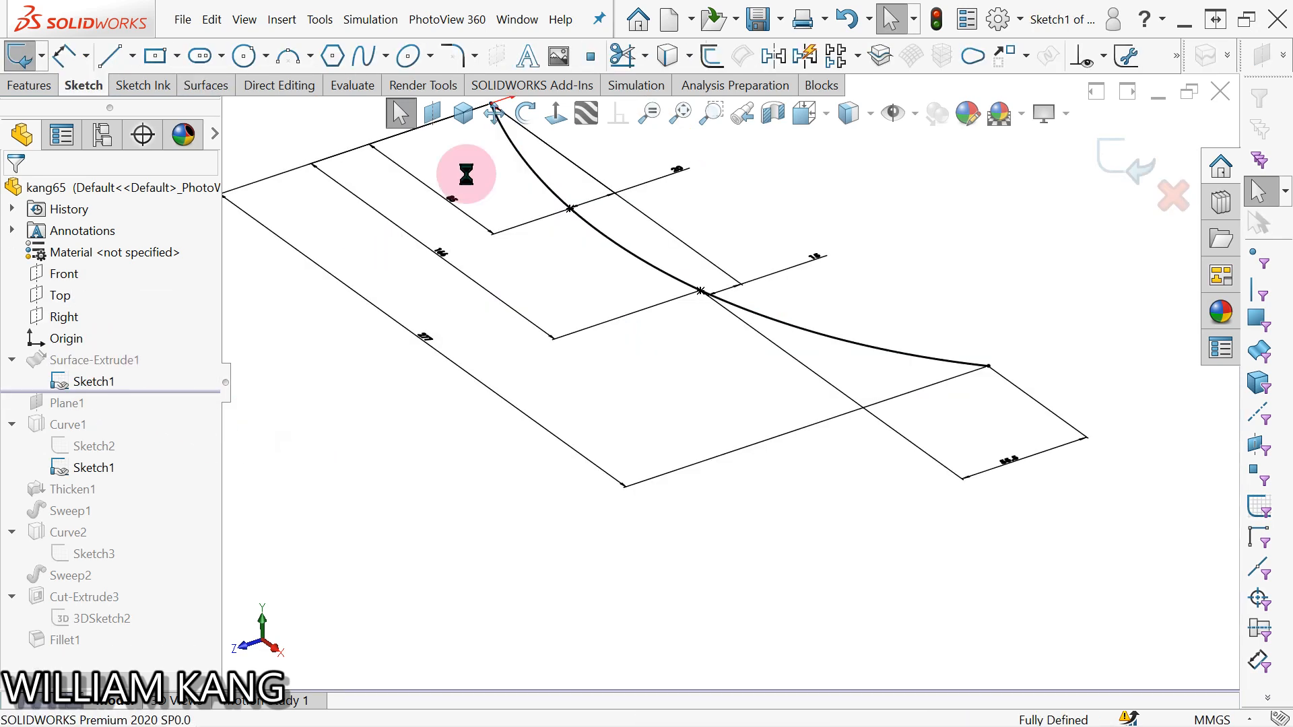
left_click(556, 113)
scroll(811, 427, "up", 3)
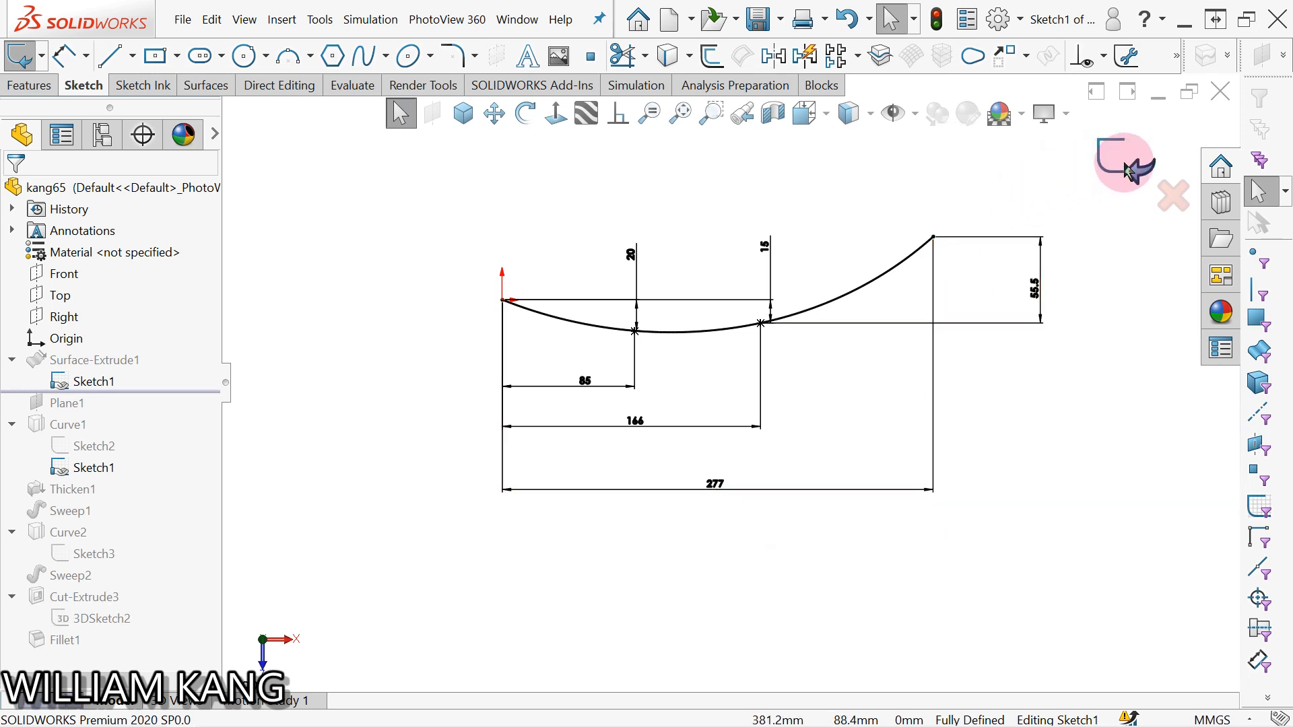
left_click(1126, 165)
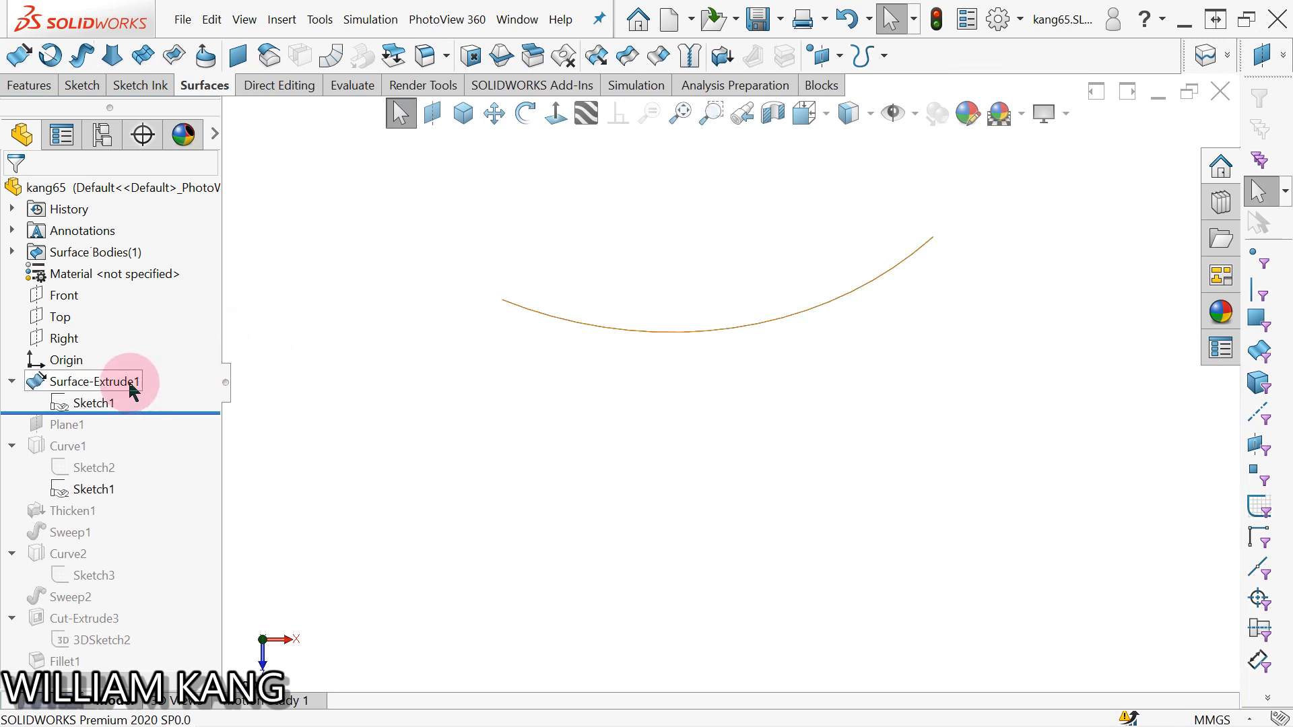
- Open the Surface-Extrude1 definition, check its direction and depth settings against the preview, and accept it
mouse_move(131, 386)
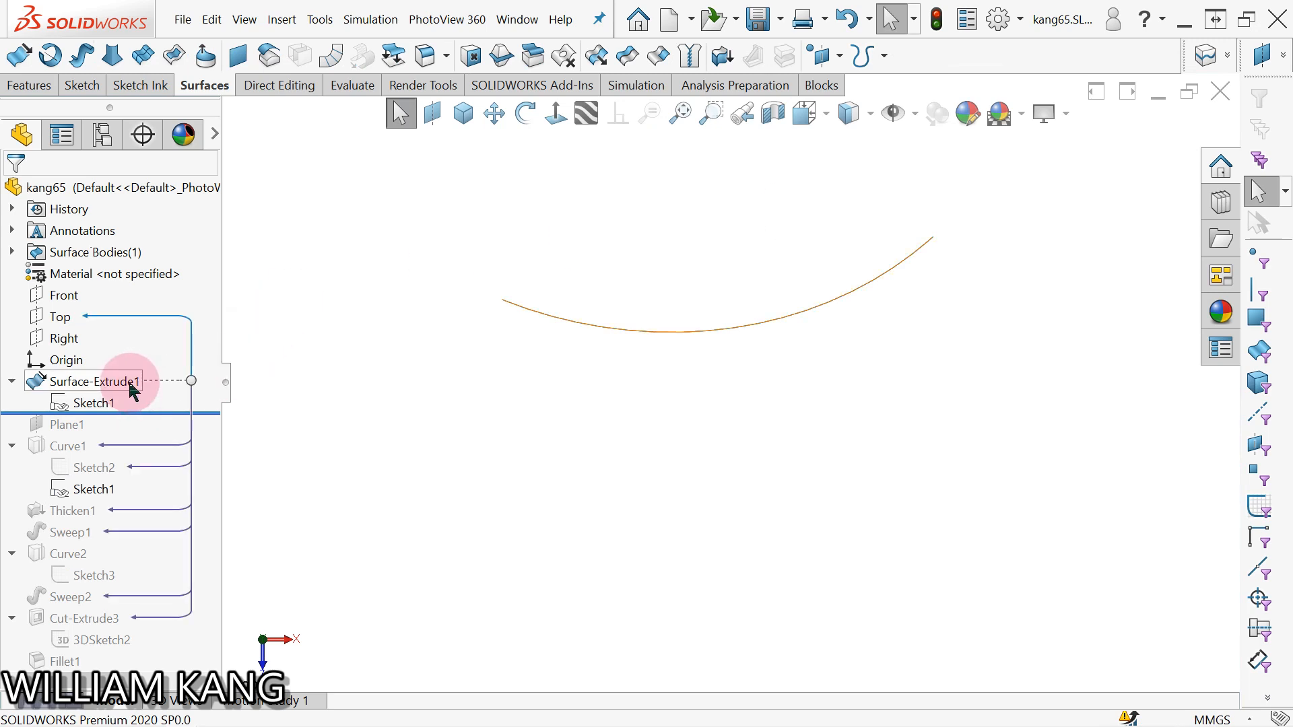
left_click(131, 387)
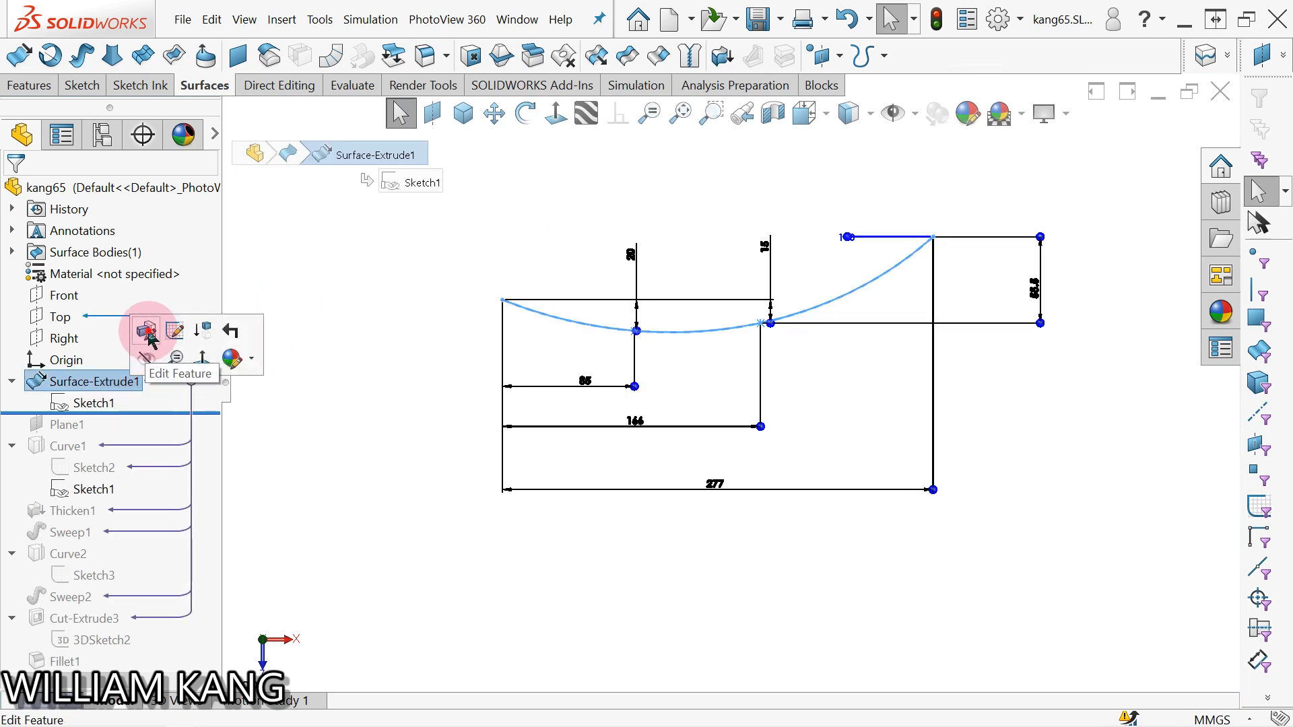
left_click(148, 332)
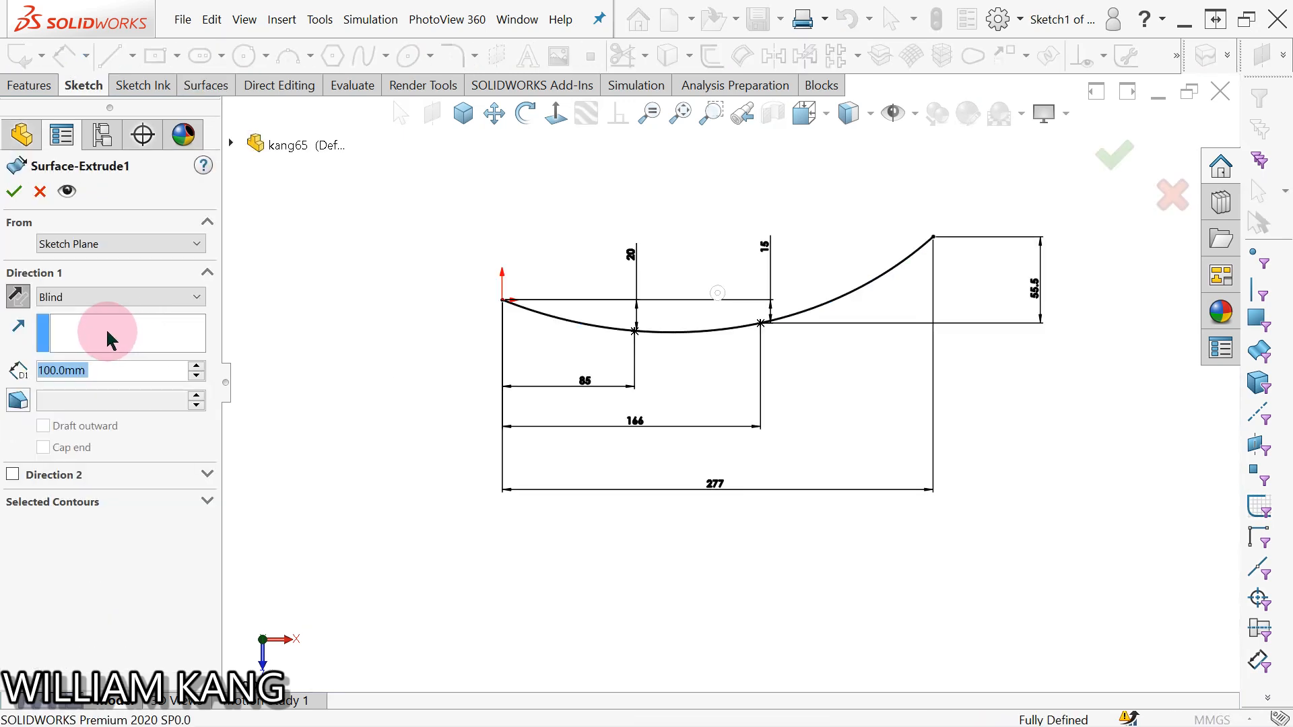
left_click(510, 424)
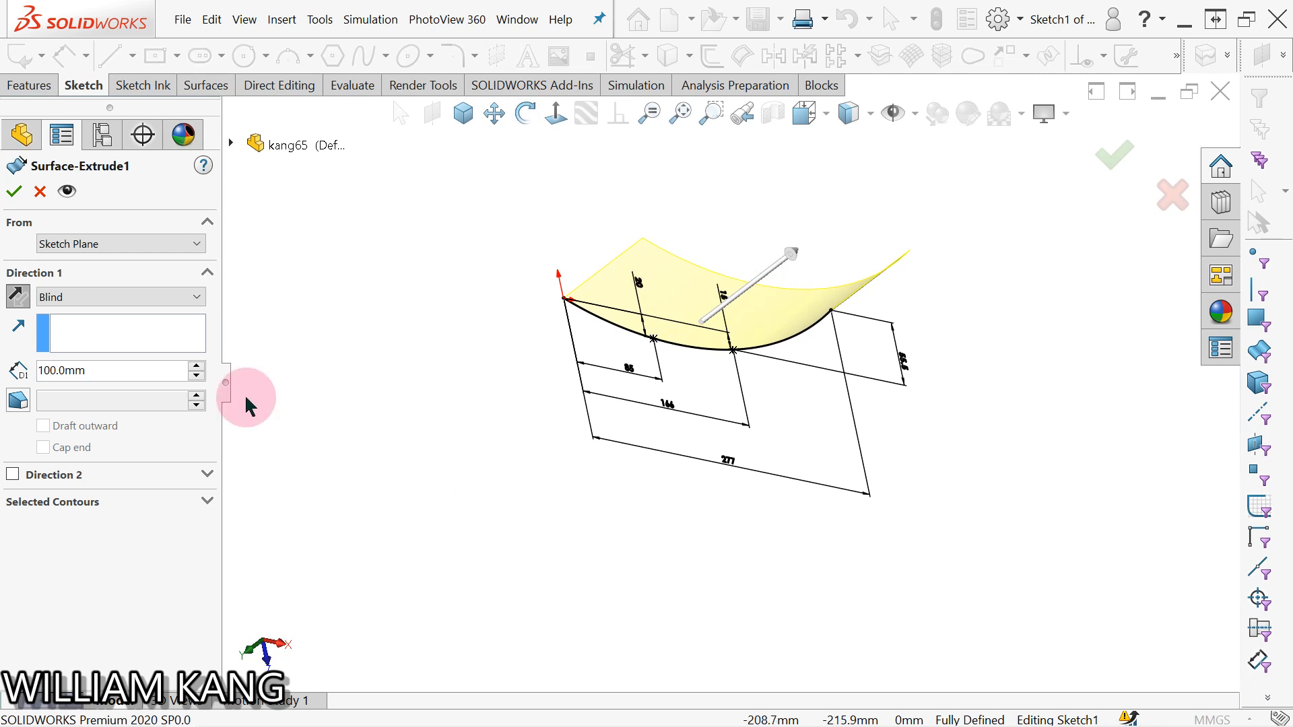
left_click(14, 191)
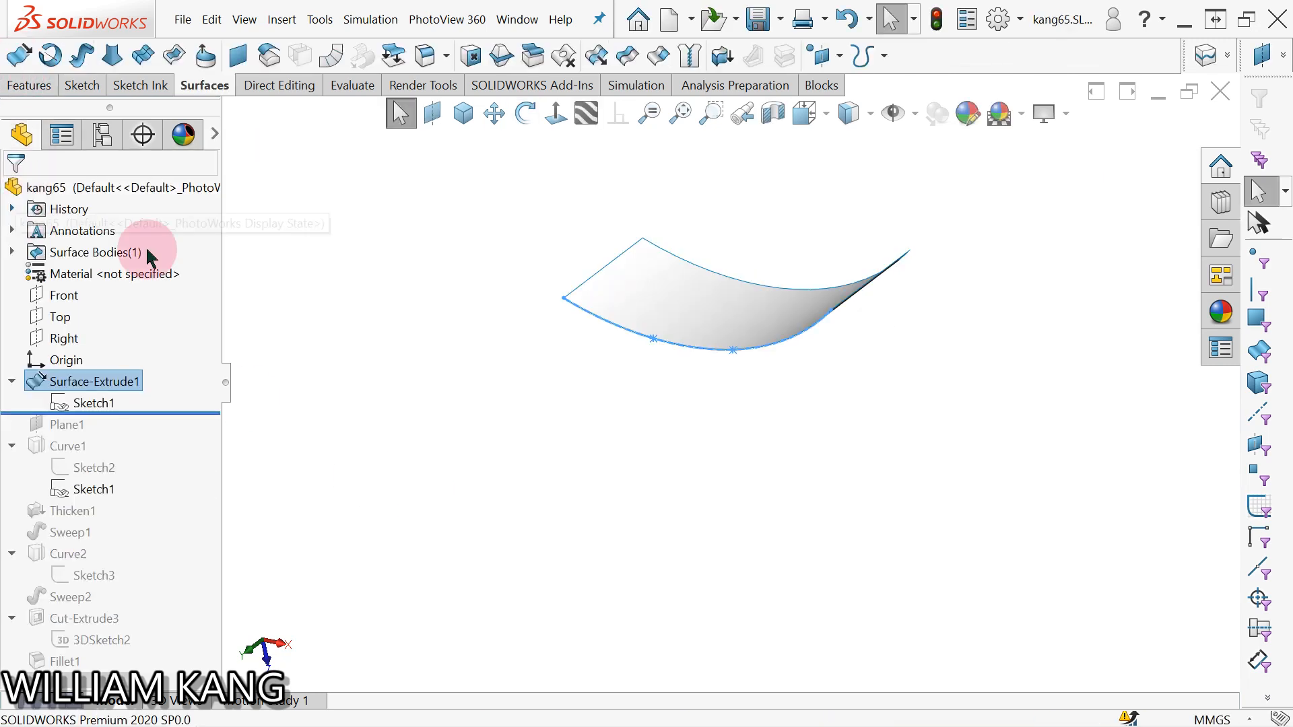
- Roll the feature history forward to just after Plane1 and inspect the plane's offset from the Front plane beside the curved surface
left_click_drag(206, 412, 202, 431)
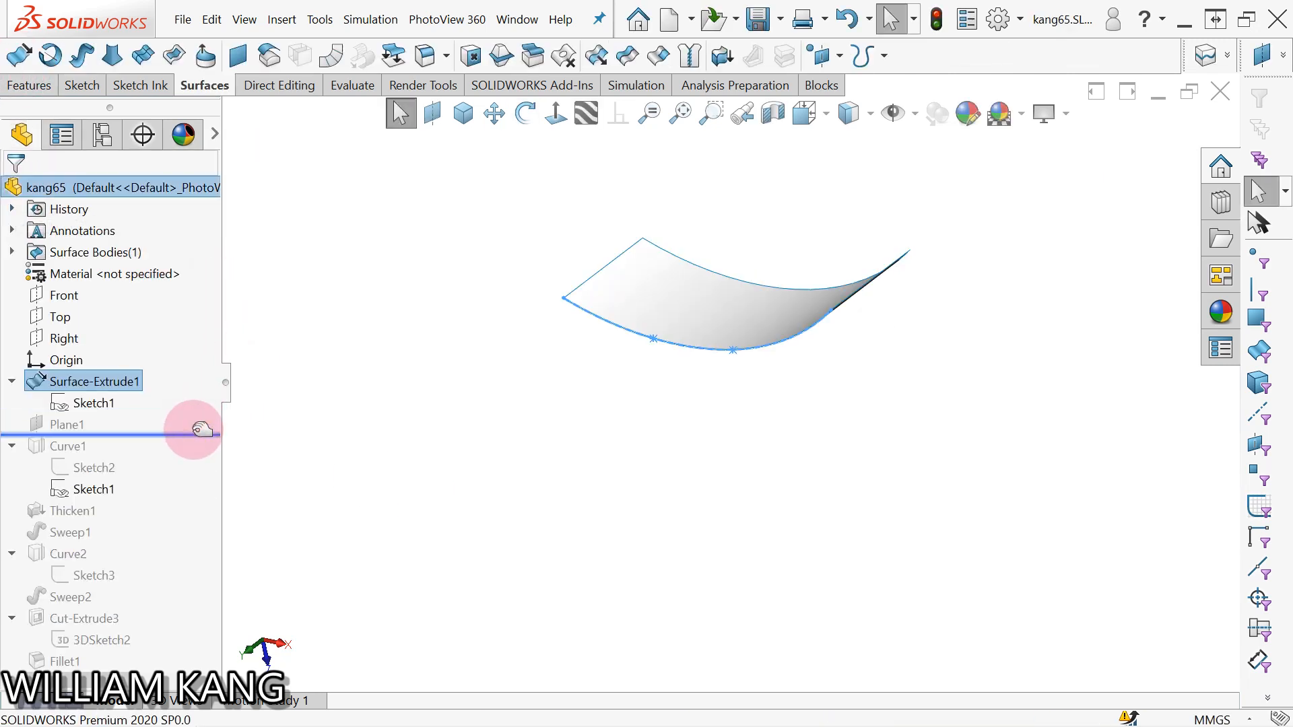
left_click(360, 447)
left_click(71, 426)
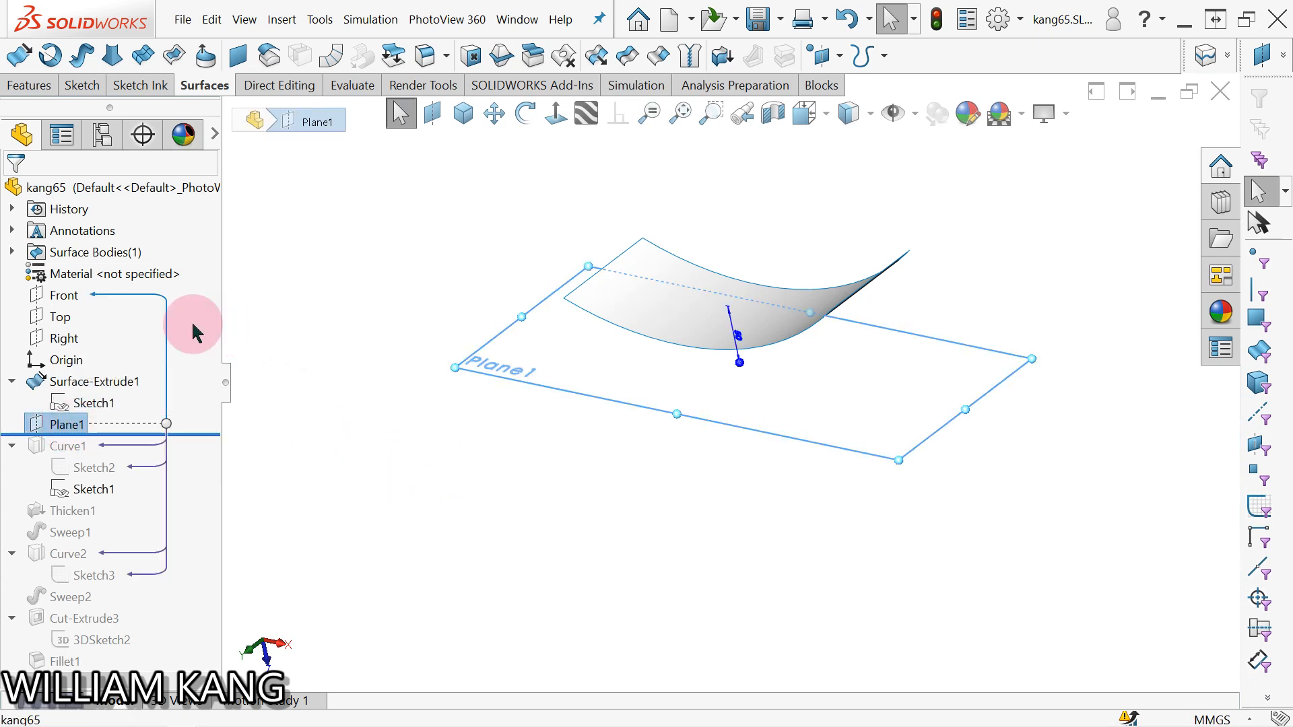
middle_click_drag(578, 528, 708, 357)
scroll(709, 357, "down", 8)
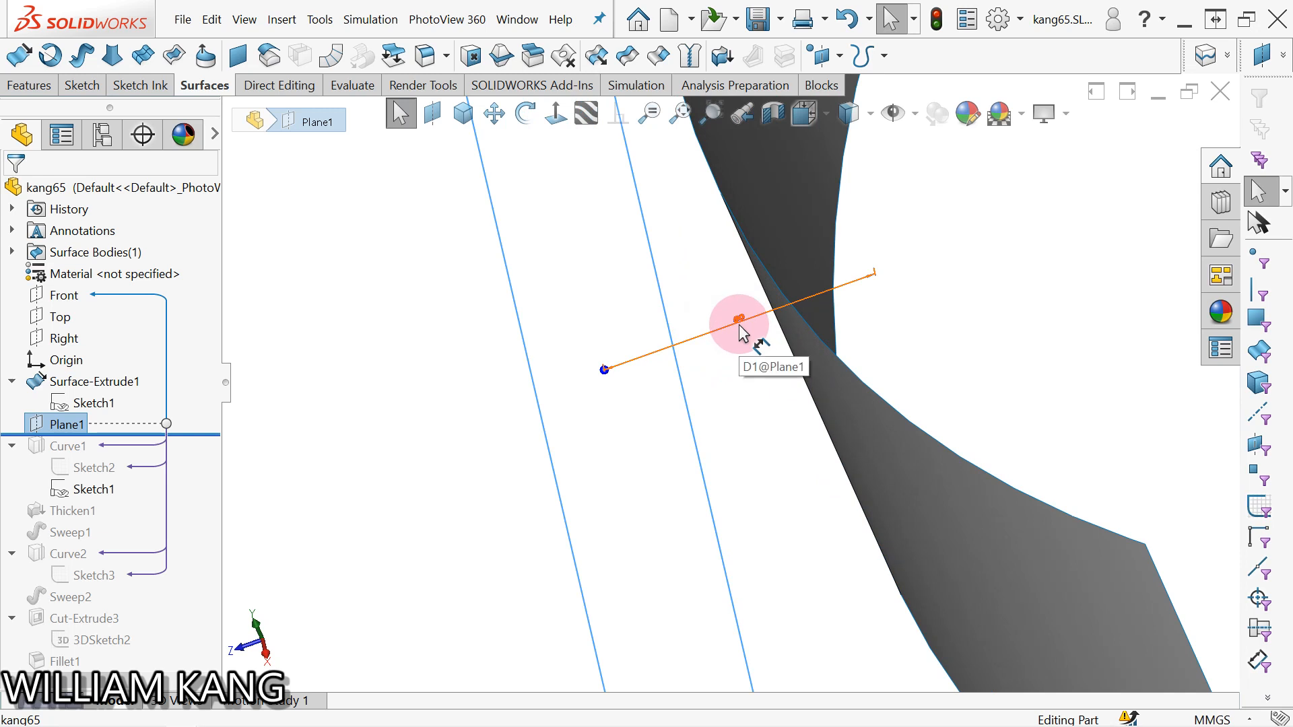
scroll(749, 429, "up", 4)
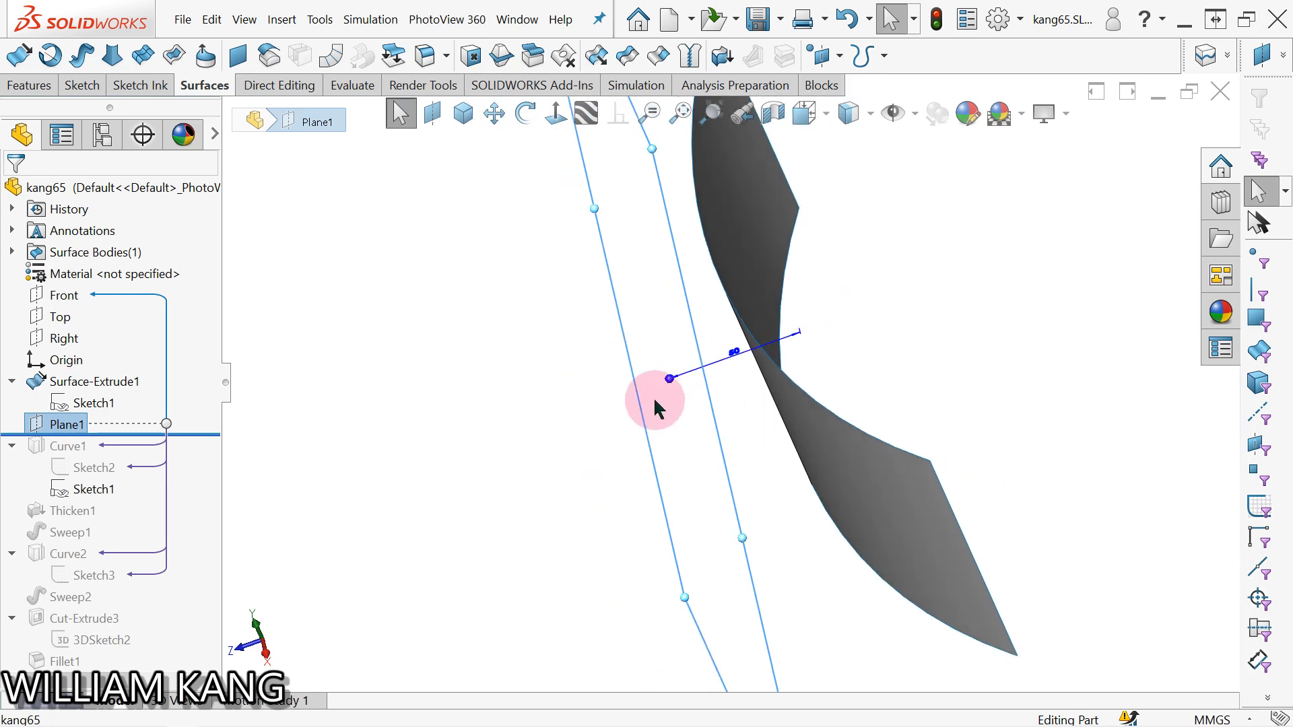
middle_click_drag(678, 433, 690, 402)
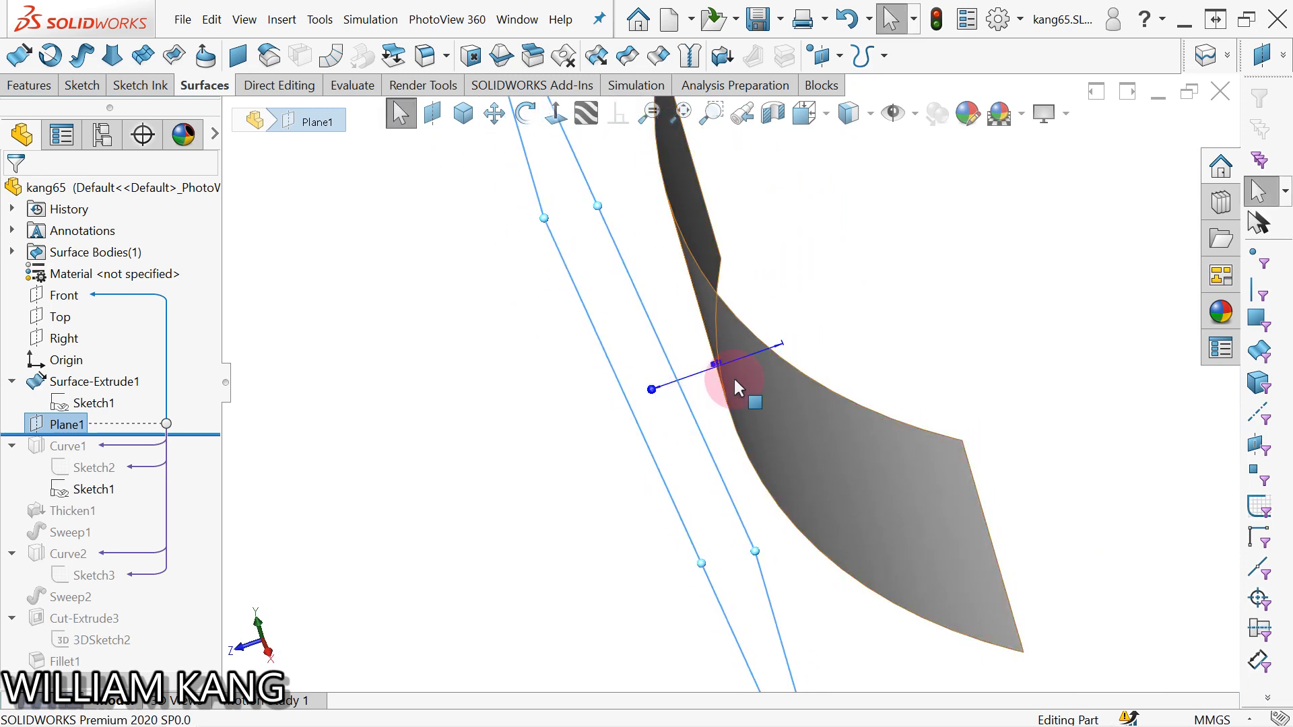
left_click(826, 478)
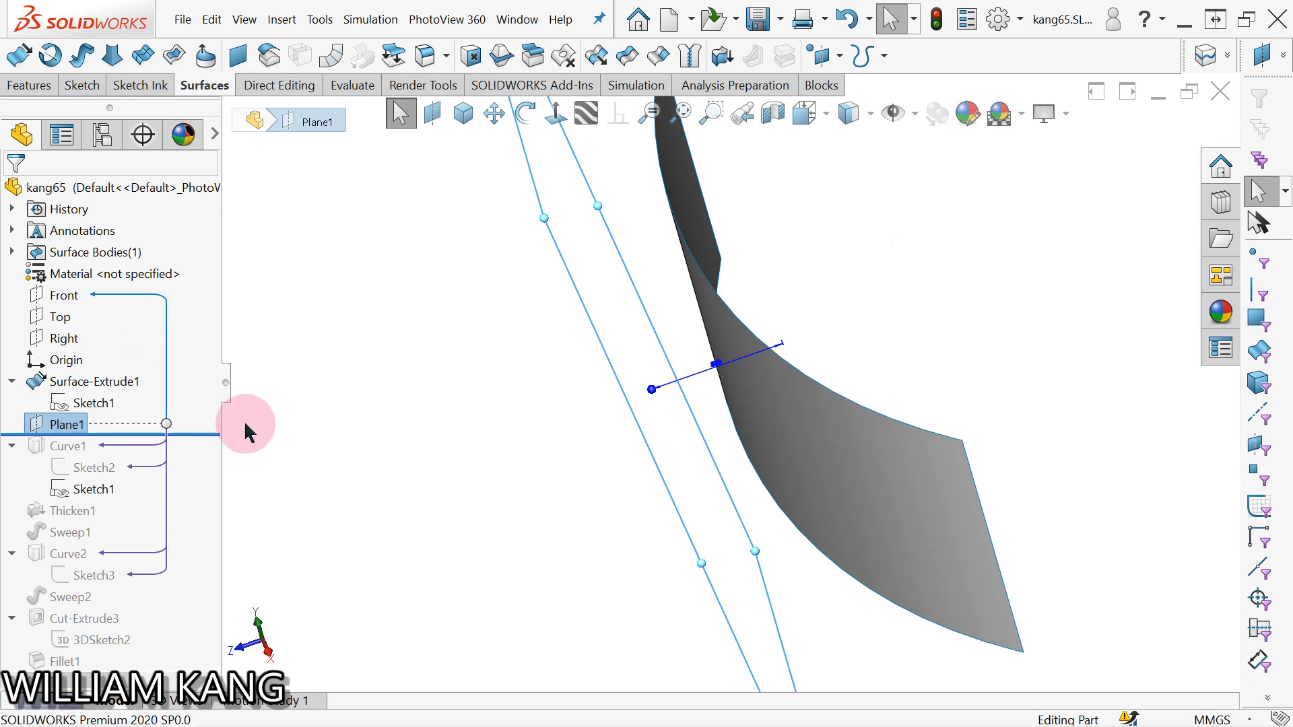
- Roll the feature history forward to just after Curve1 and highlight its source Sketch2 in the model
left_click(219, 437)
left_click_drag(219, 436, 213, 500)
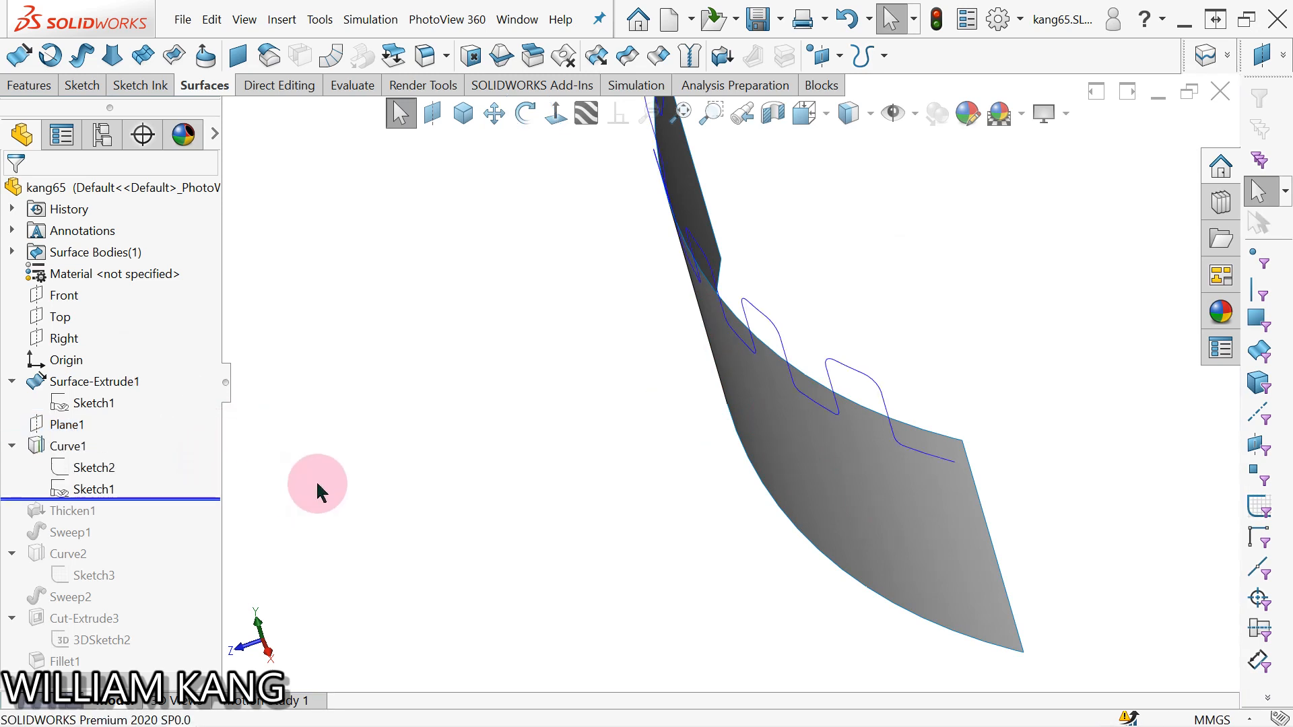
mouse_move(65, 452)
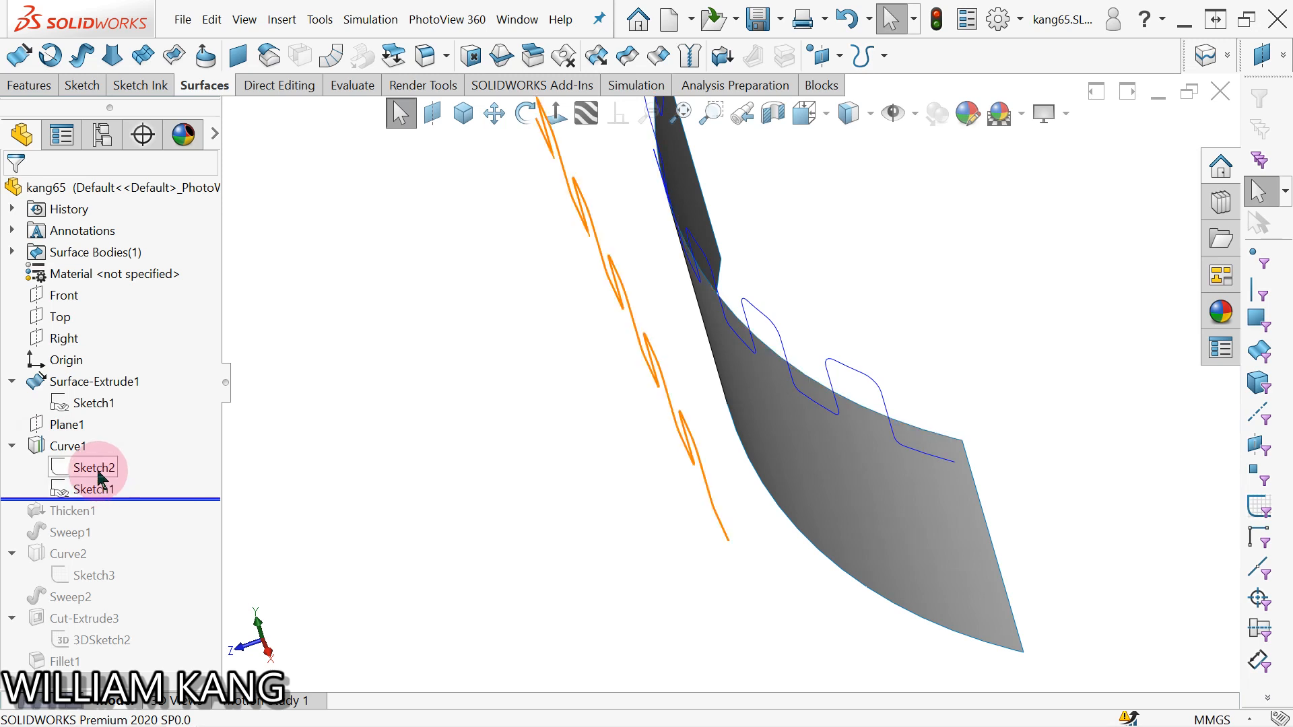
mouse_move(100, 479)
left_click(98, 475)
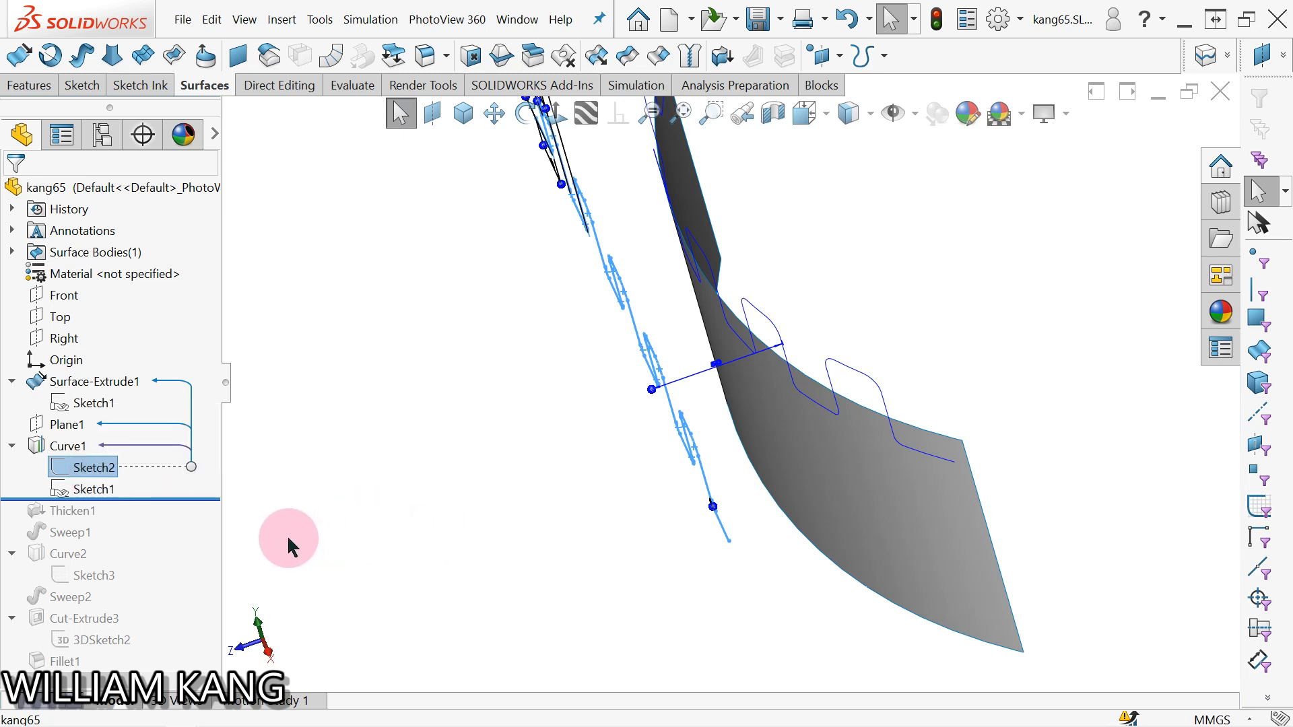
left_click(365, 521)
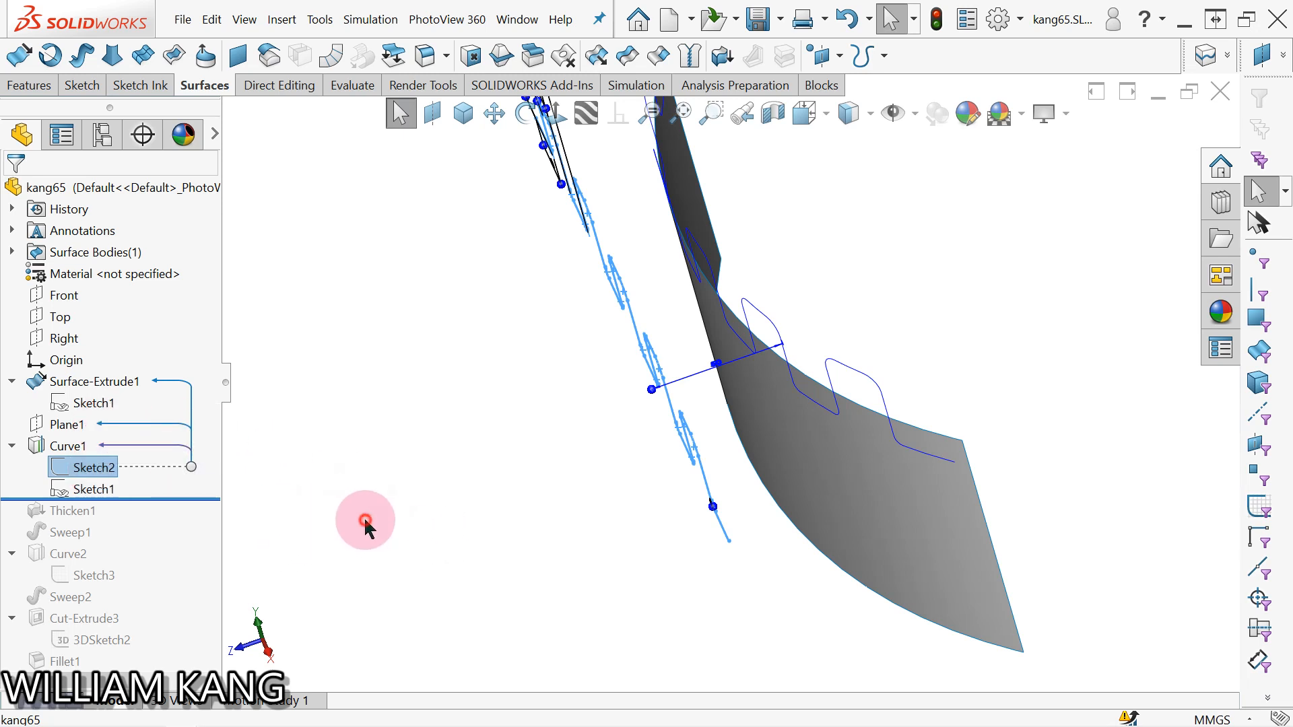
- Open Sketch2 under Curve1, examine the dimensioned railing profile face-on, and exit the sketch
left_click(91, 467)
left_click(111, 416)
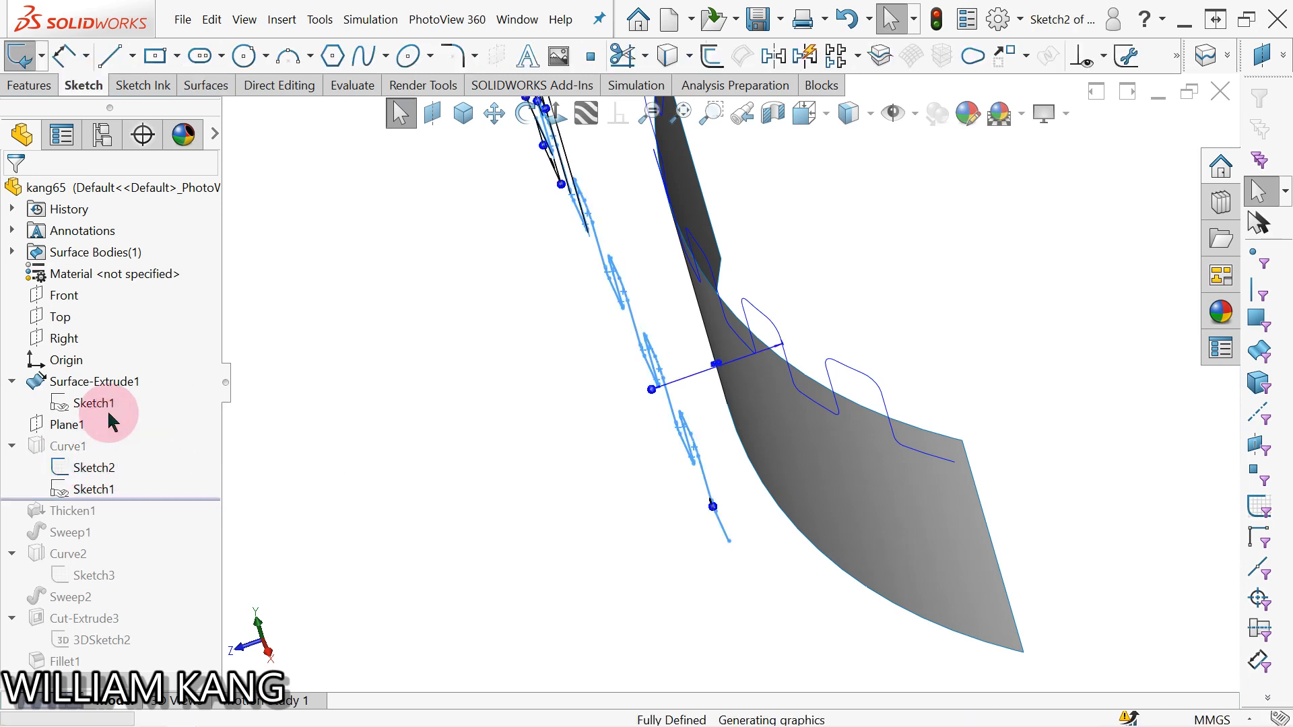
left_click(557, 116)
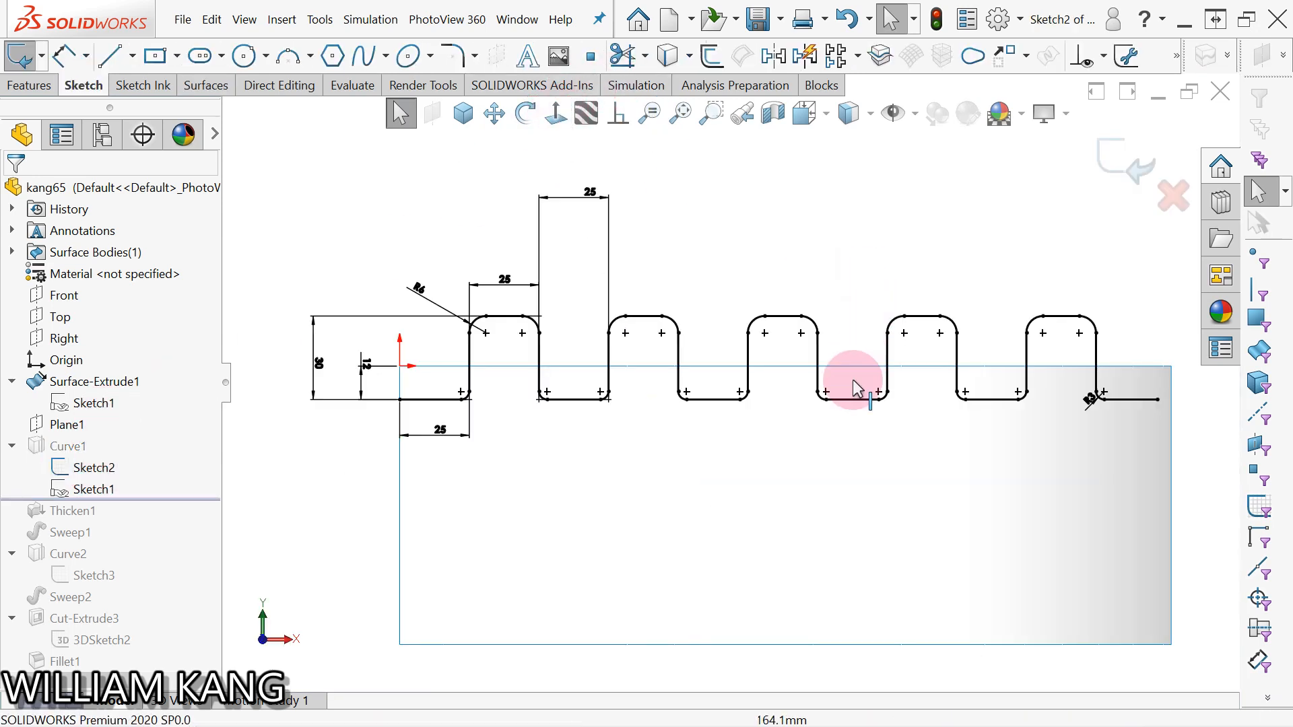
scroll(826, 465, "up", 3)
scroll(825, 465, "down", 3)
key("z")
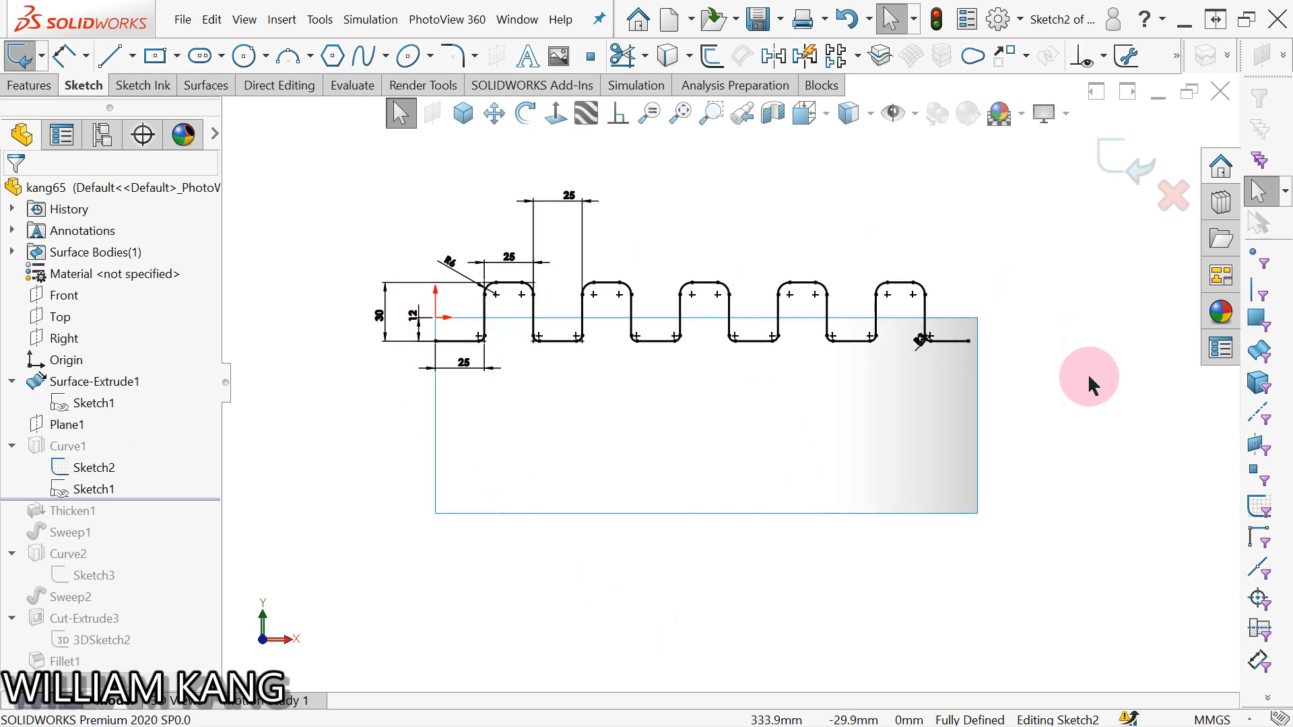
left_click(1123, 181)
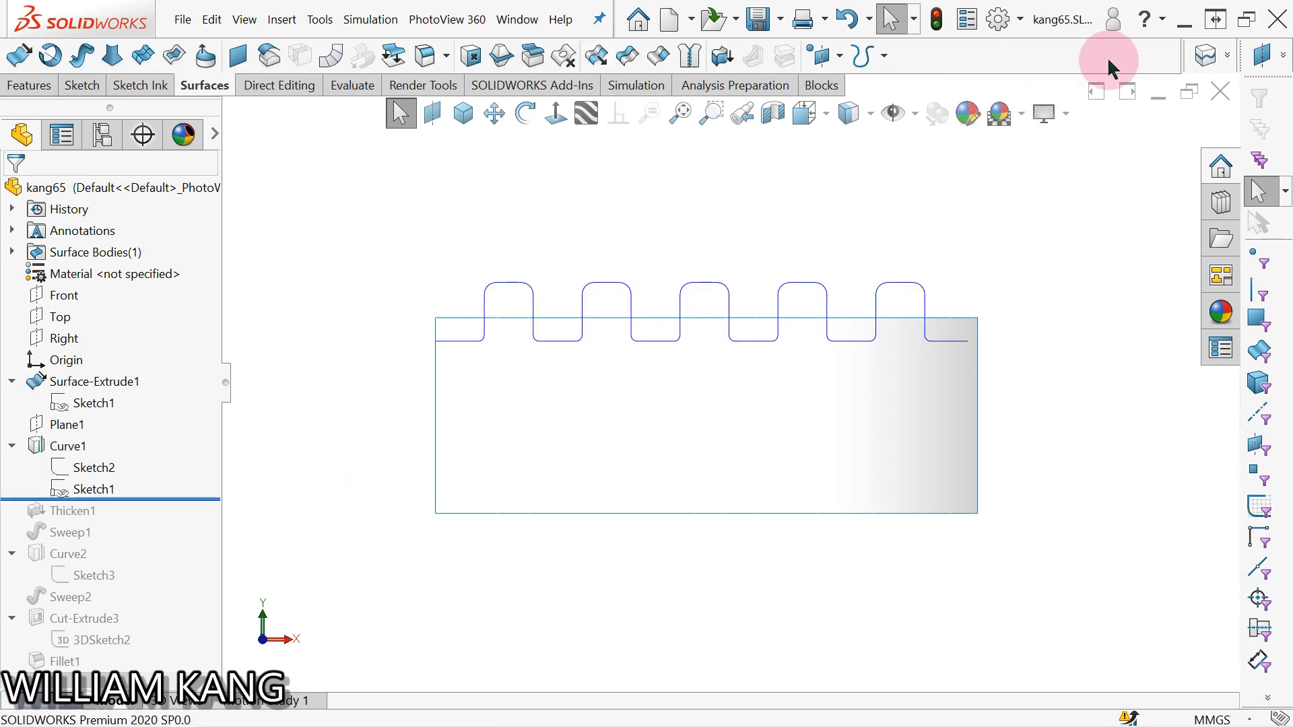
- Preview a sketch-on-sketch projected curve using Sketch2 and Sketch1 against the curved surface, and cancel the command
left_click(1228, 55)
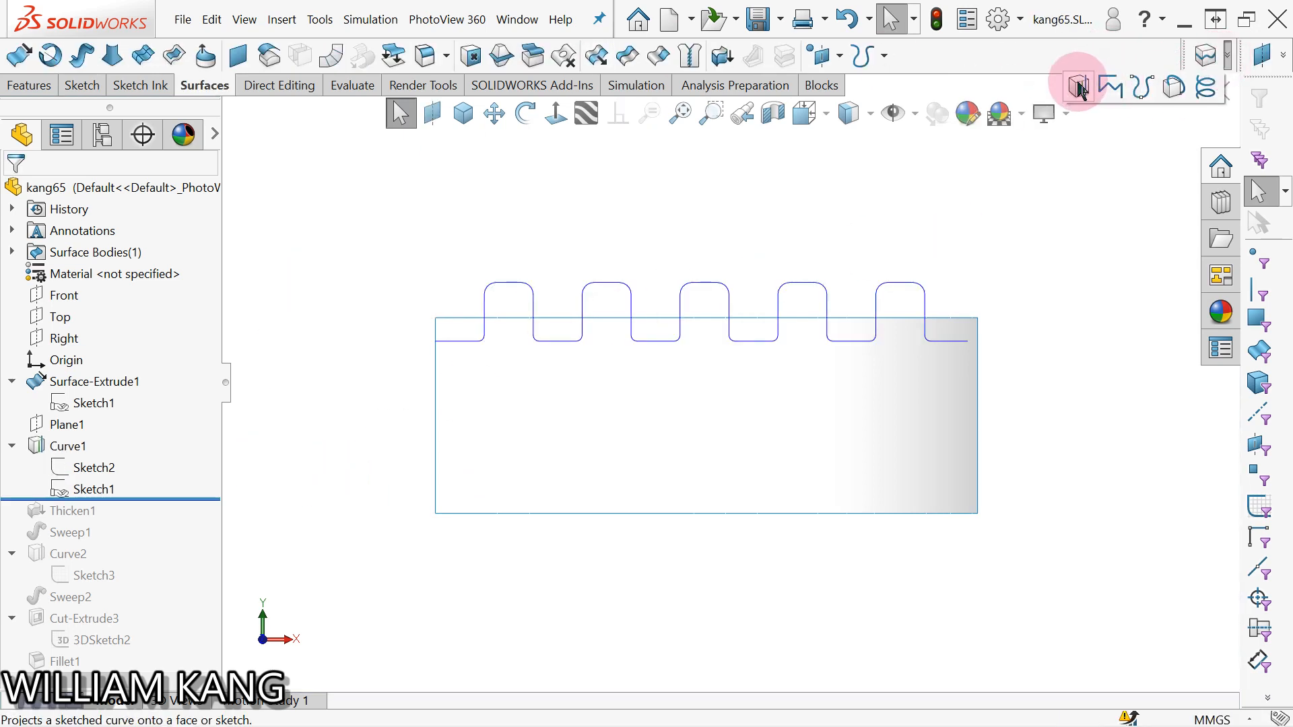
left_click(1078, 84)
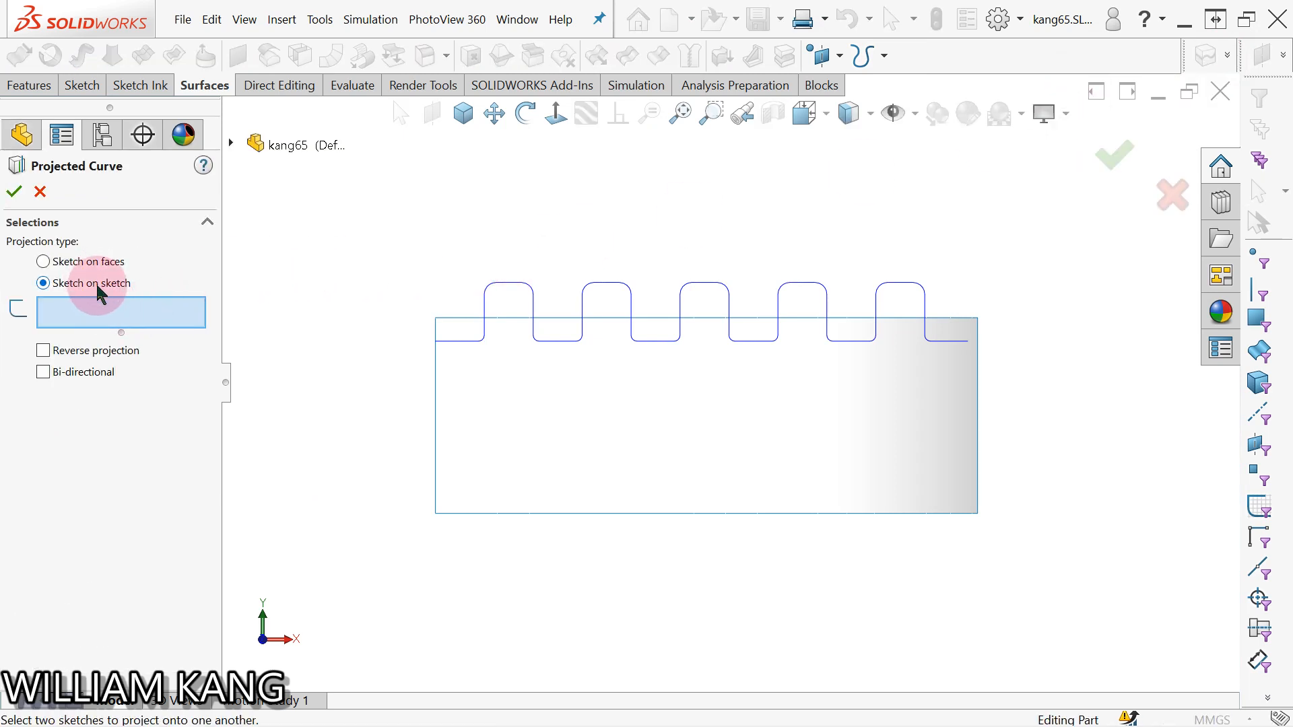
middle_click_drag(612, 248, 548, 338)
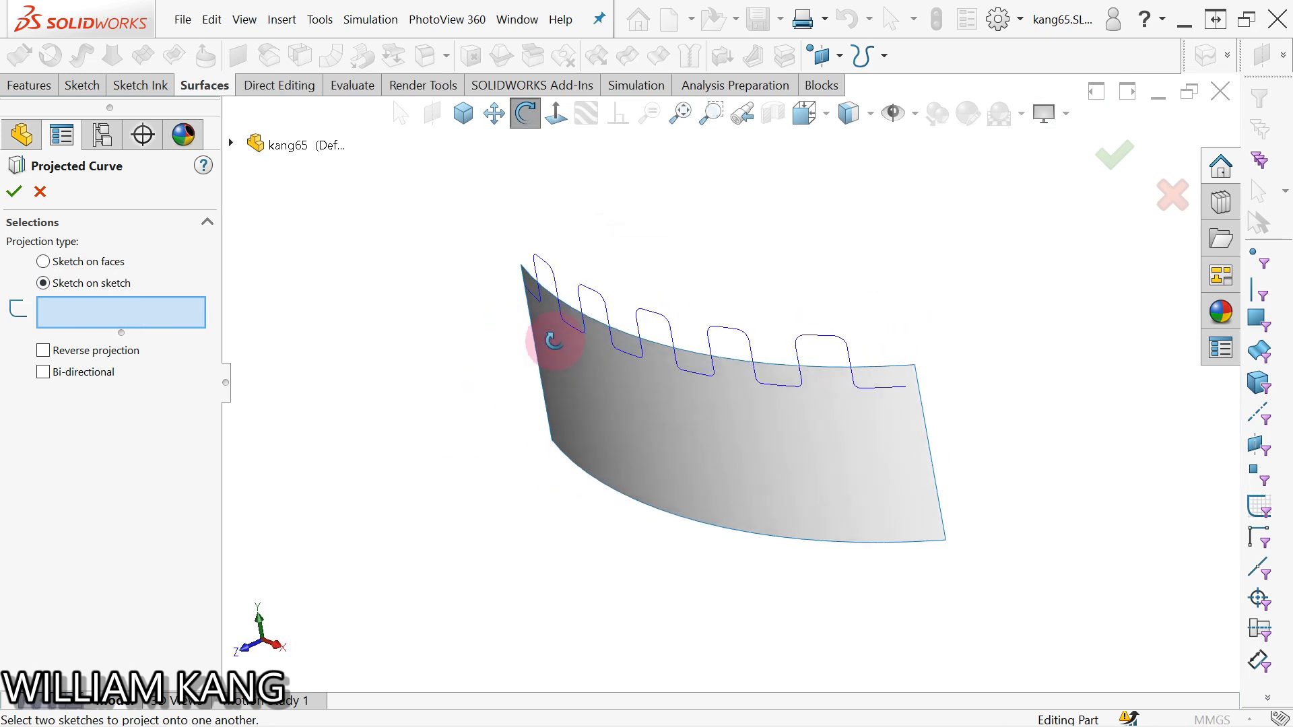
left_click(269, 147)
left_click(227, 145)
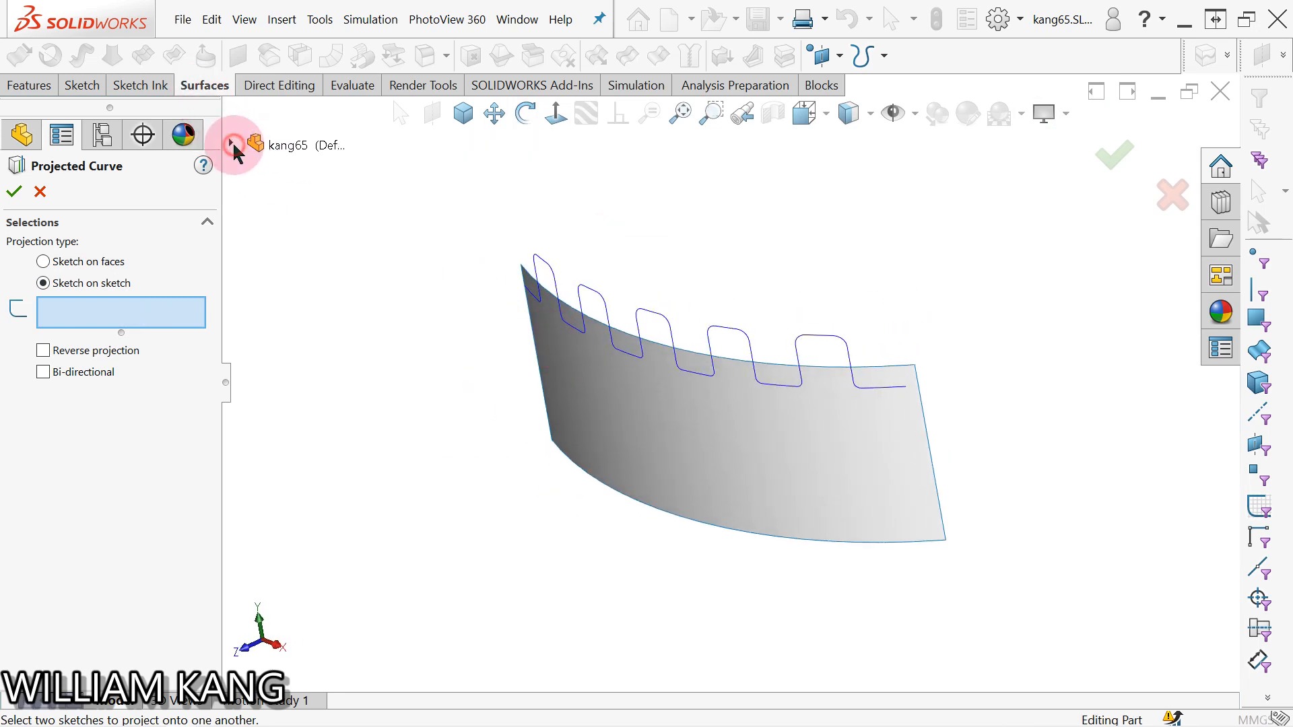
left_click(278, 383)
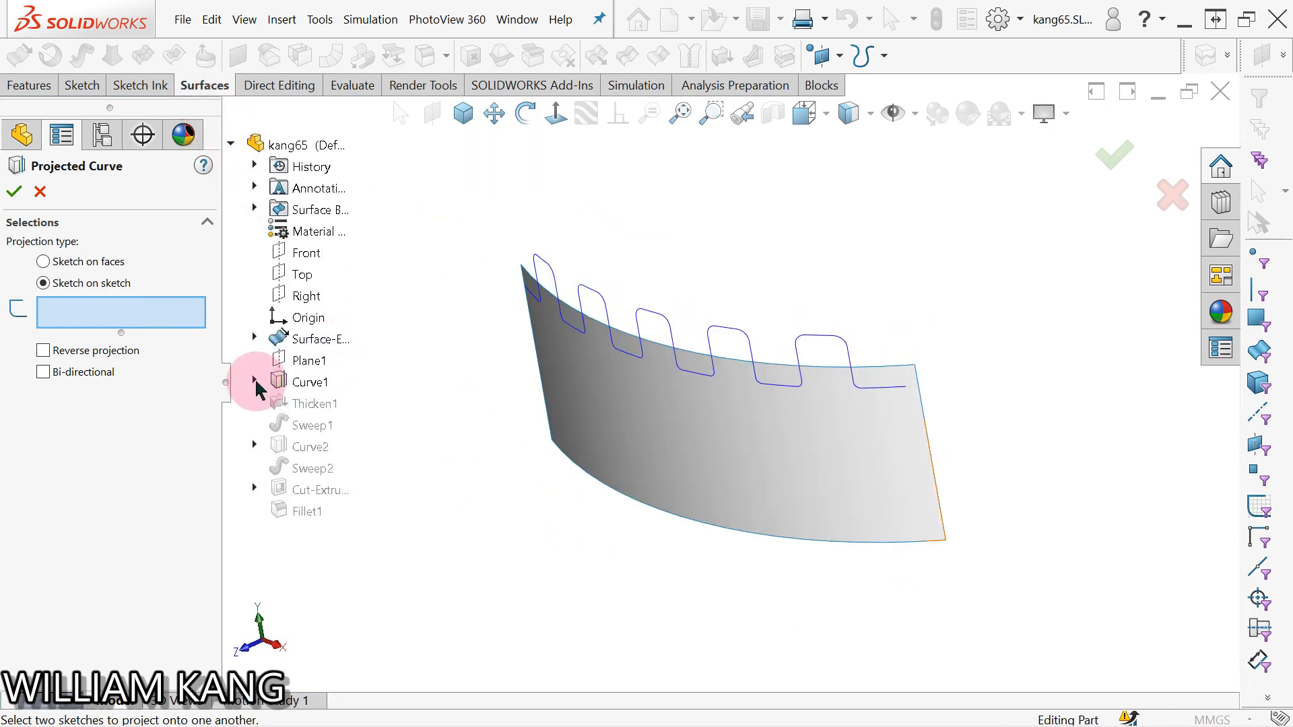
left_click(254, 382)
left_click(333, 406)
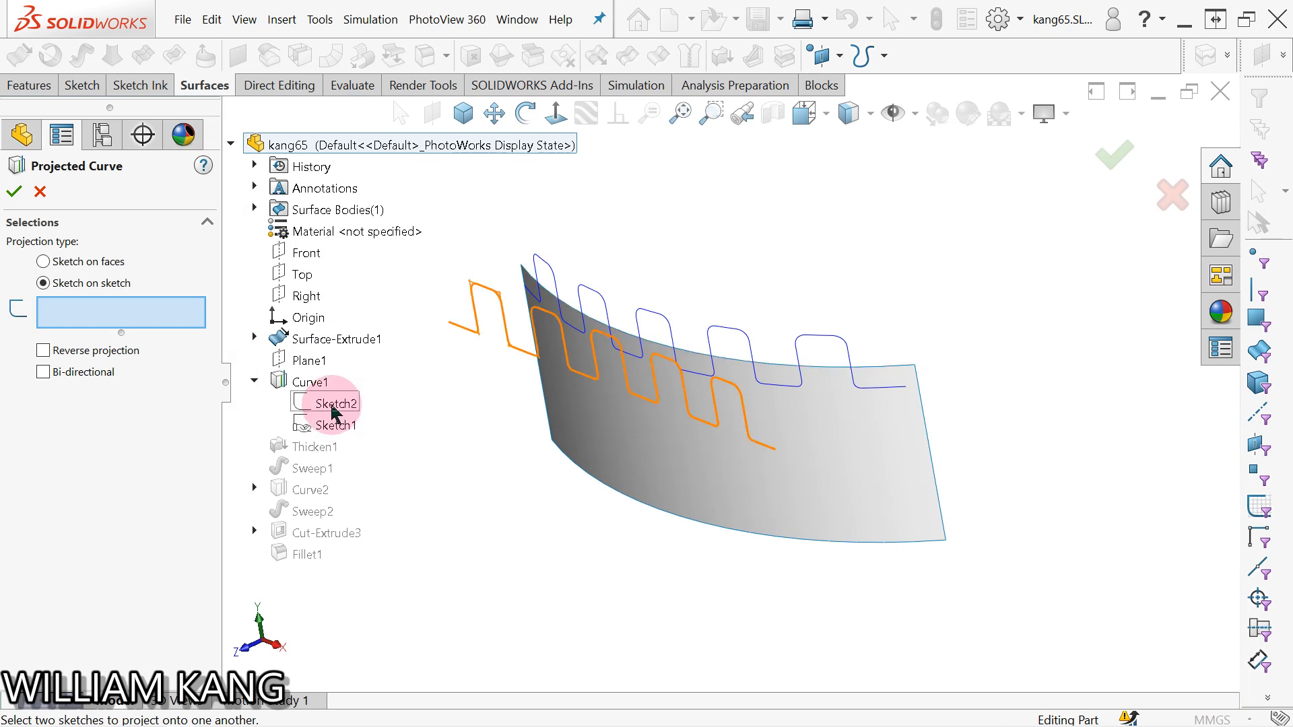
left_click(328, 427)
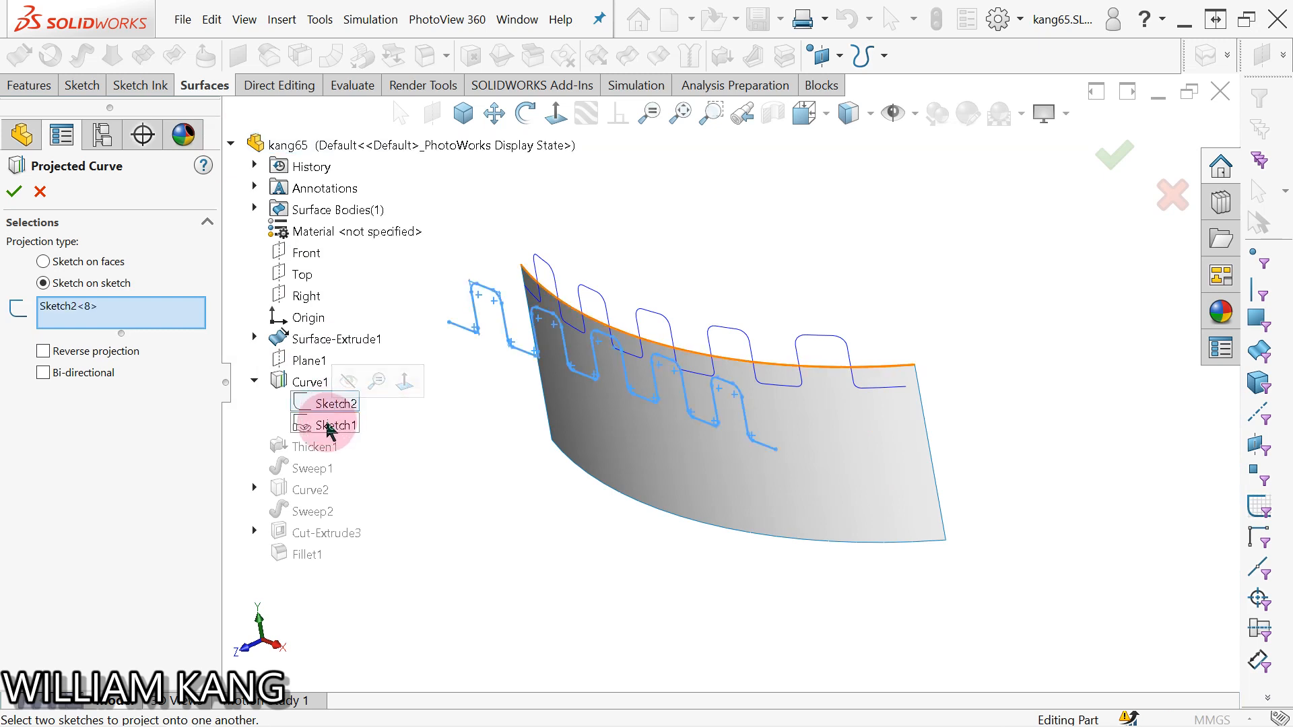
left_click(328, 427)
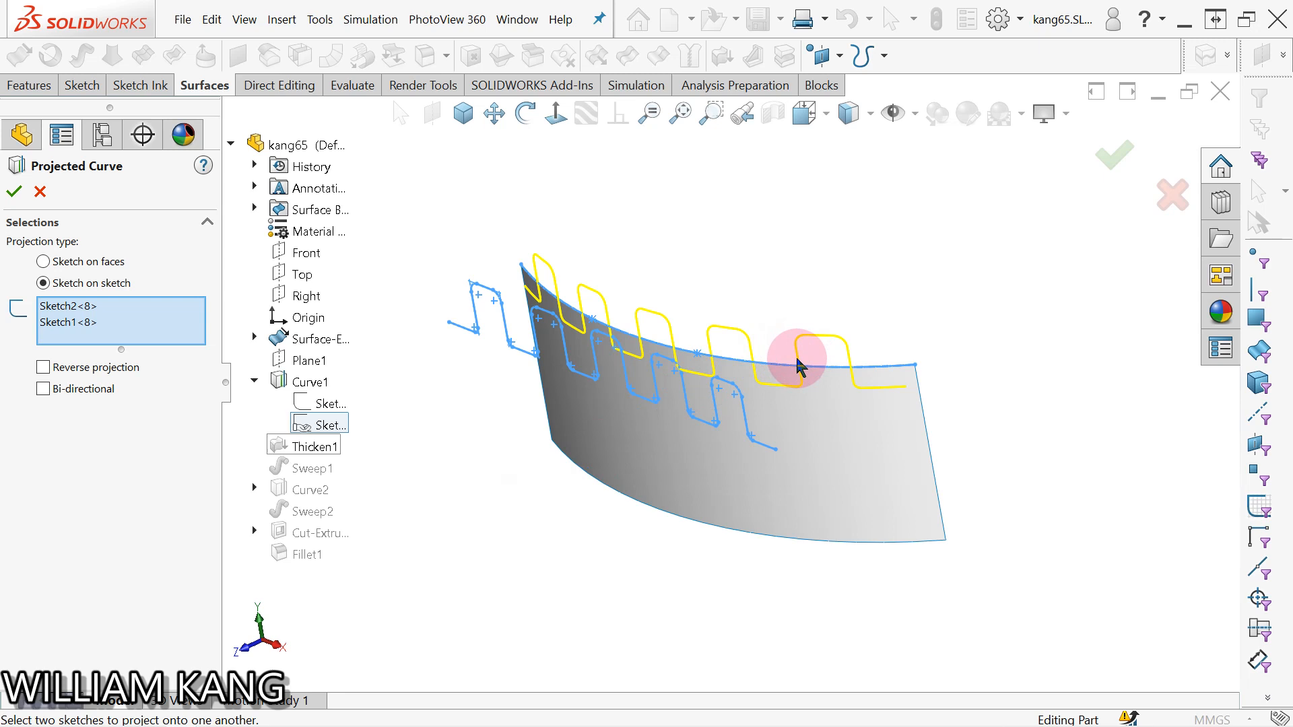
left_click(40, 194)
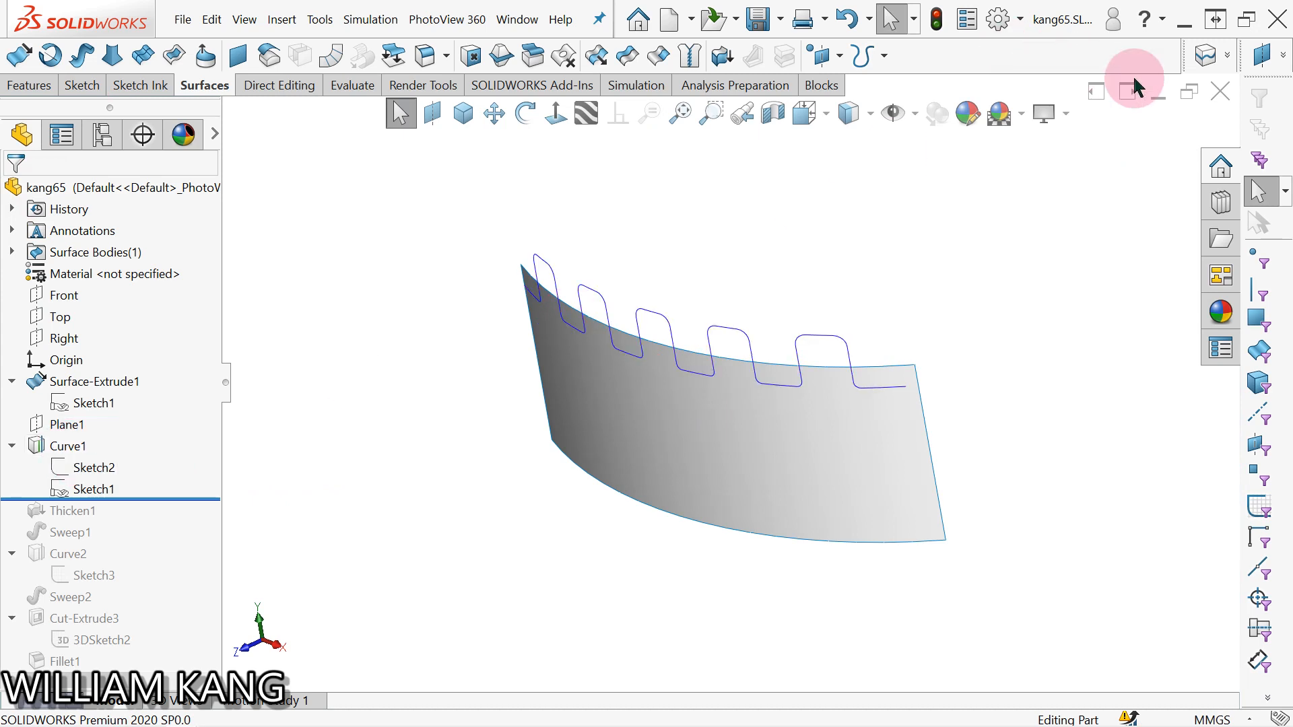
- Repeat the Projected Curve preview with Sketch2 and Sketch1 as the sketch-on-sketch selections, and discard it
left_click(1226, 58)
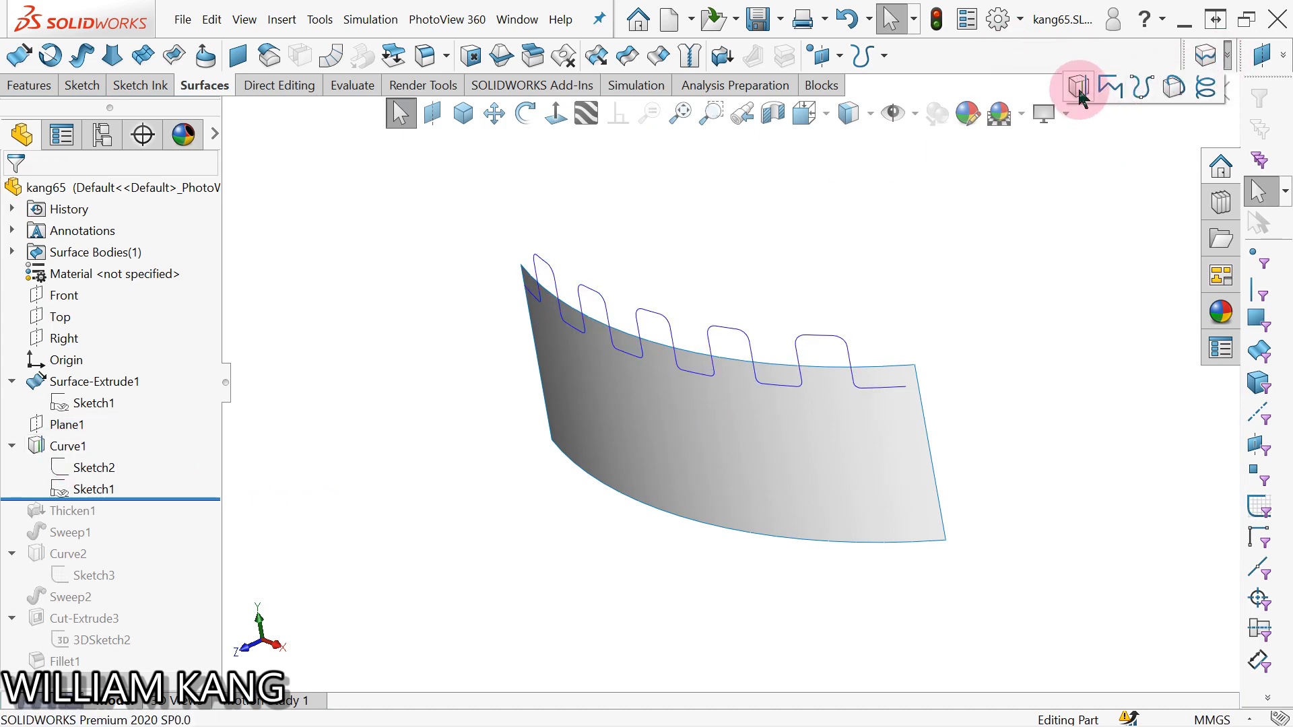
left_click(1079, 87)
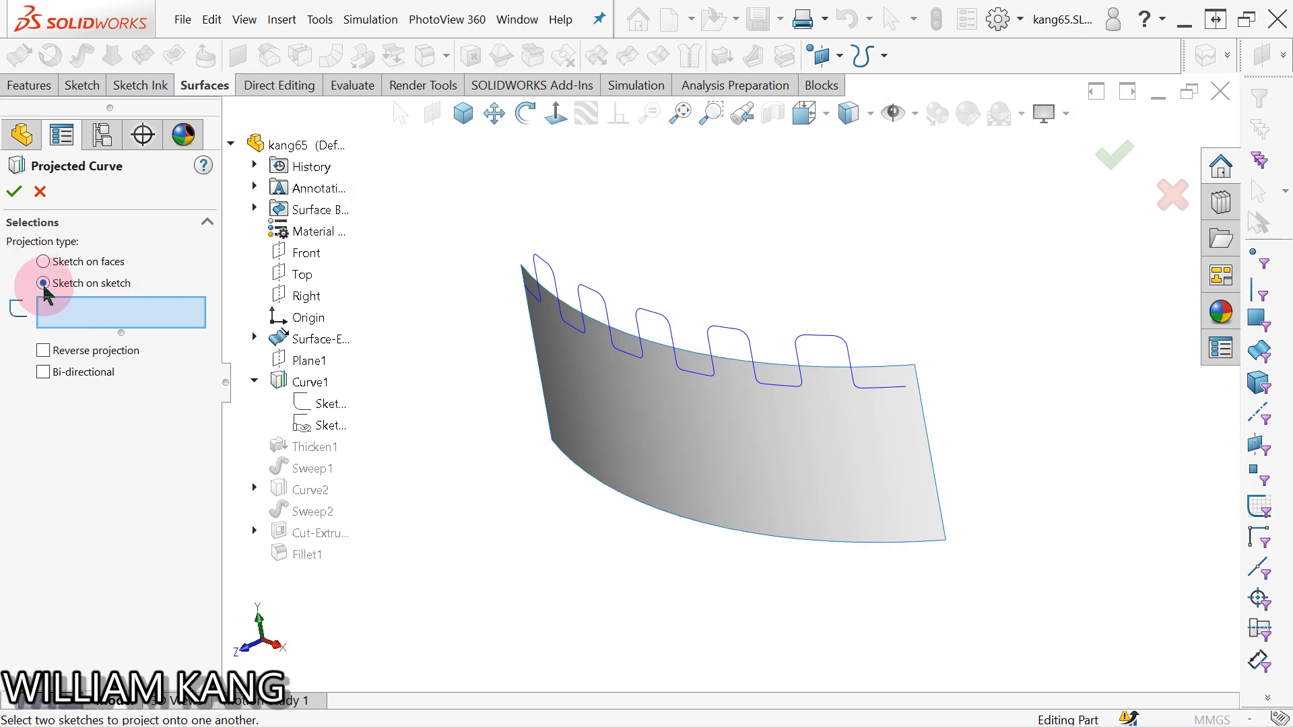
left_click(328, 404)
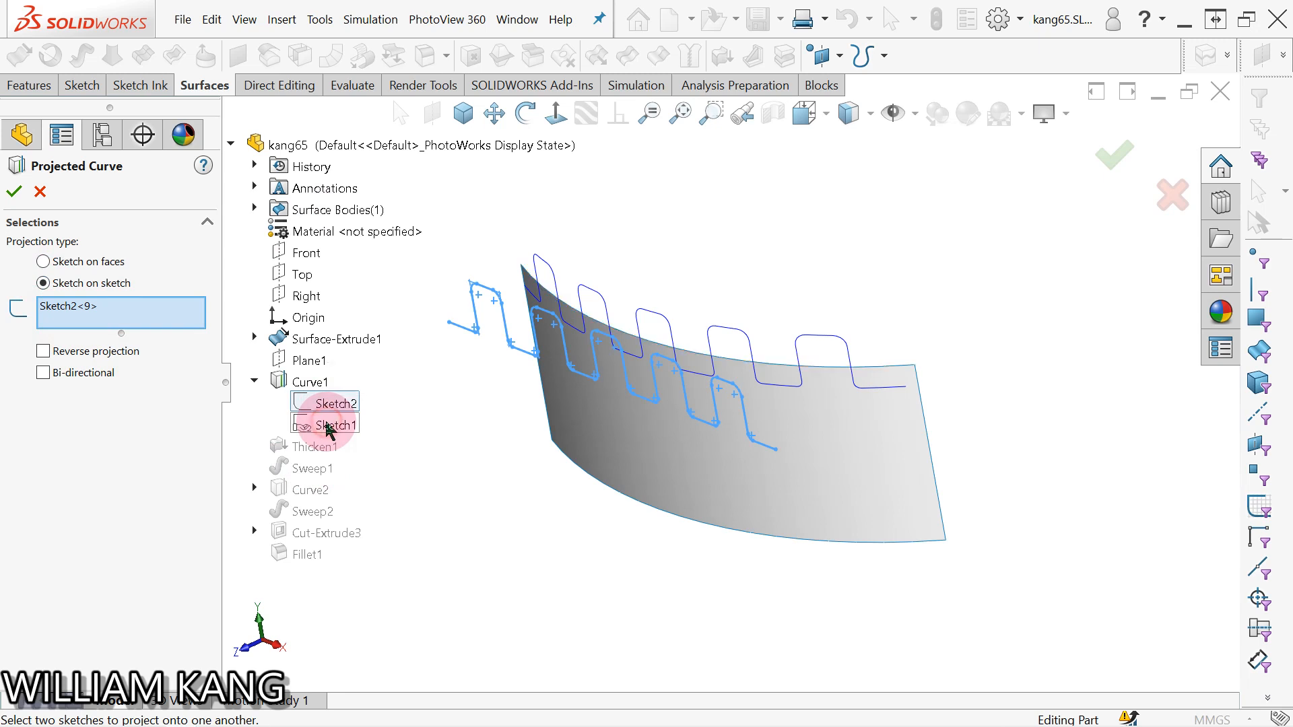
left_click(314, 427)
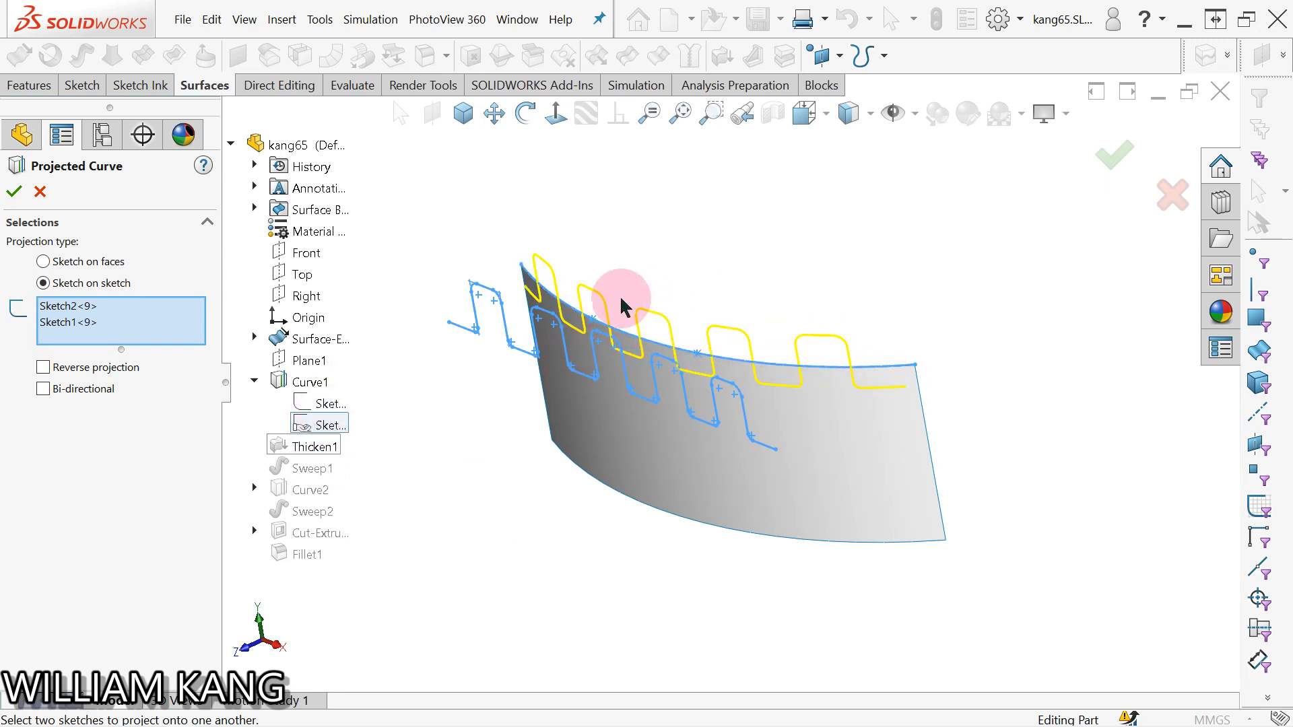
left_click(39, 194)
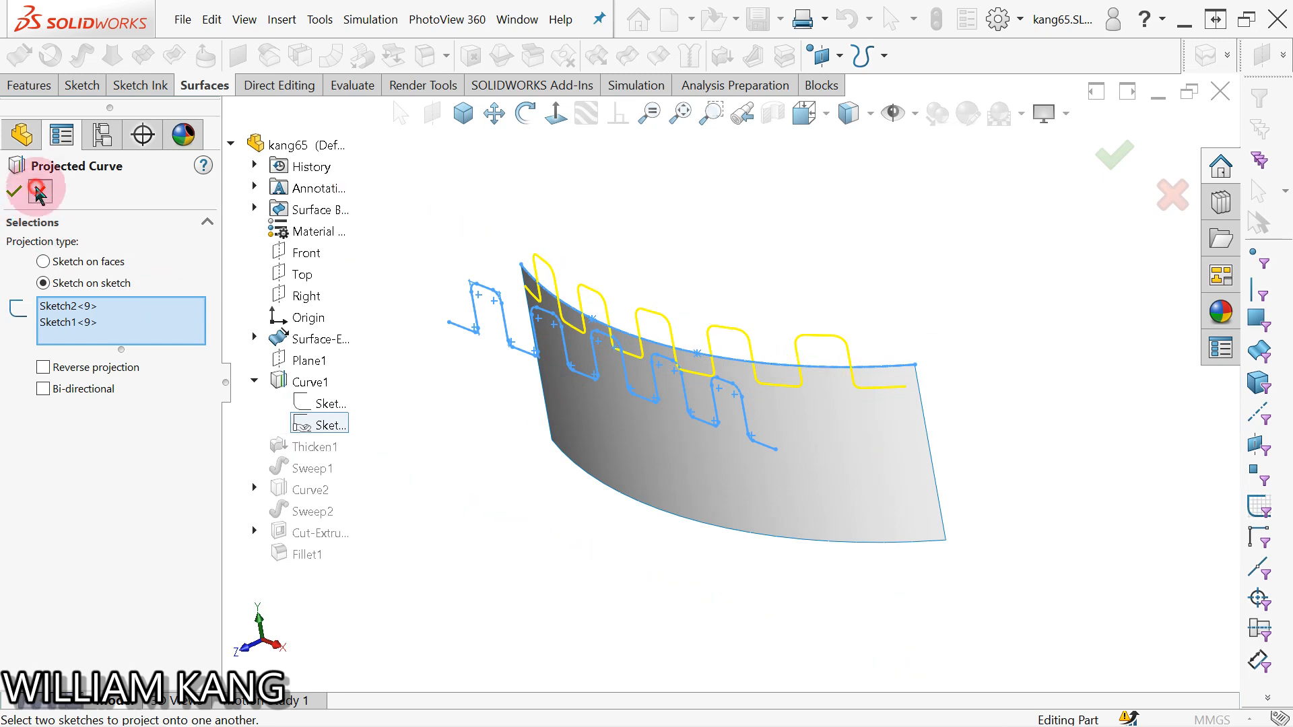
- Roll the feature history forward to just after Thicken1, check its thickness side and value in the definition, and close it without changes
left_click_drag(144, 498, 142, 520)
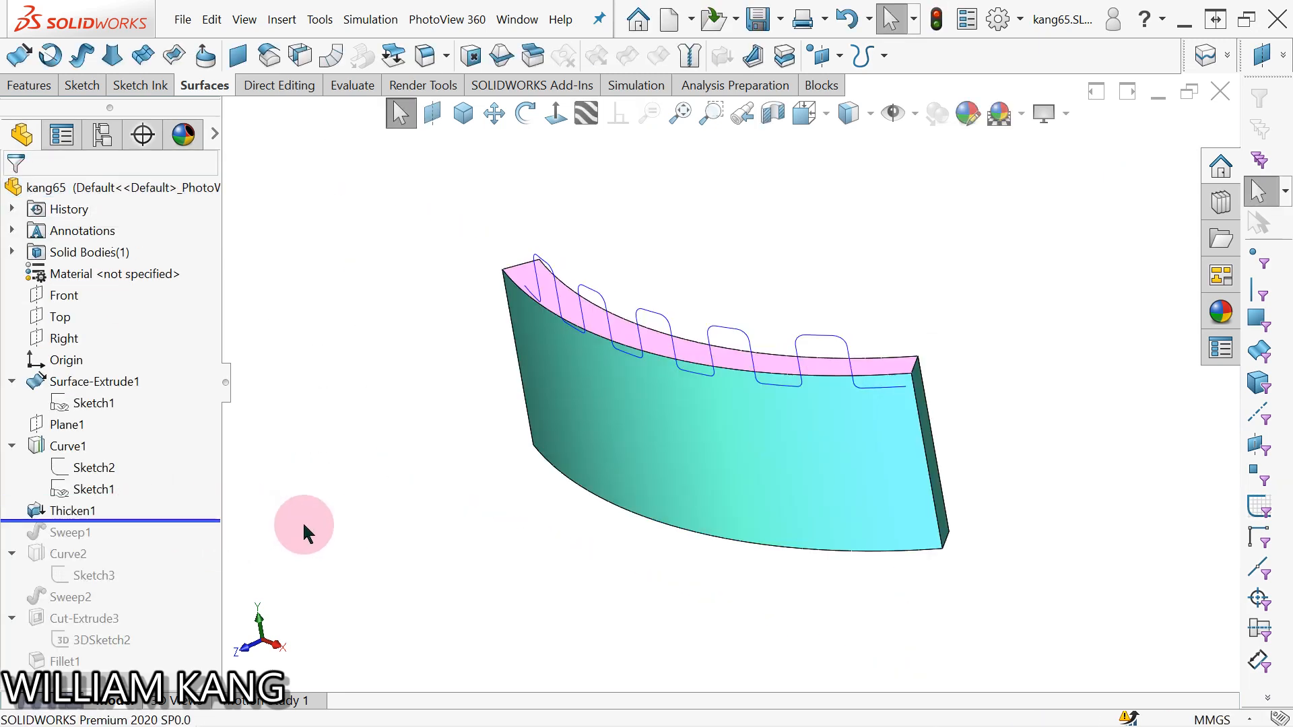
middle_click_drag(303, 527, 337, 472)
left_click(73, 512)
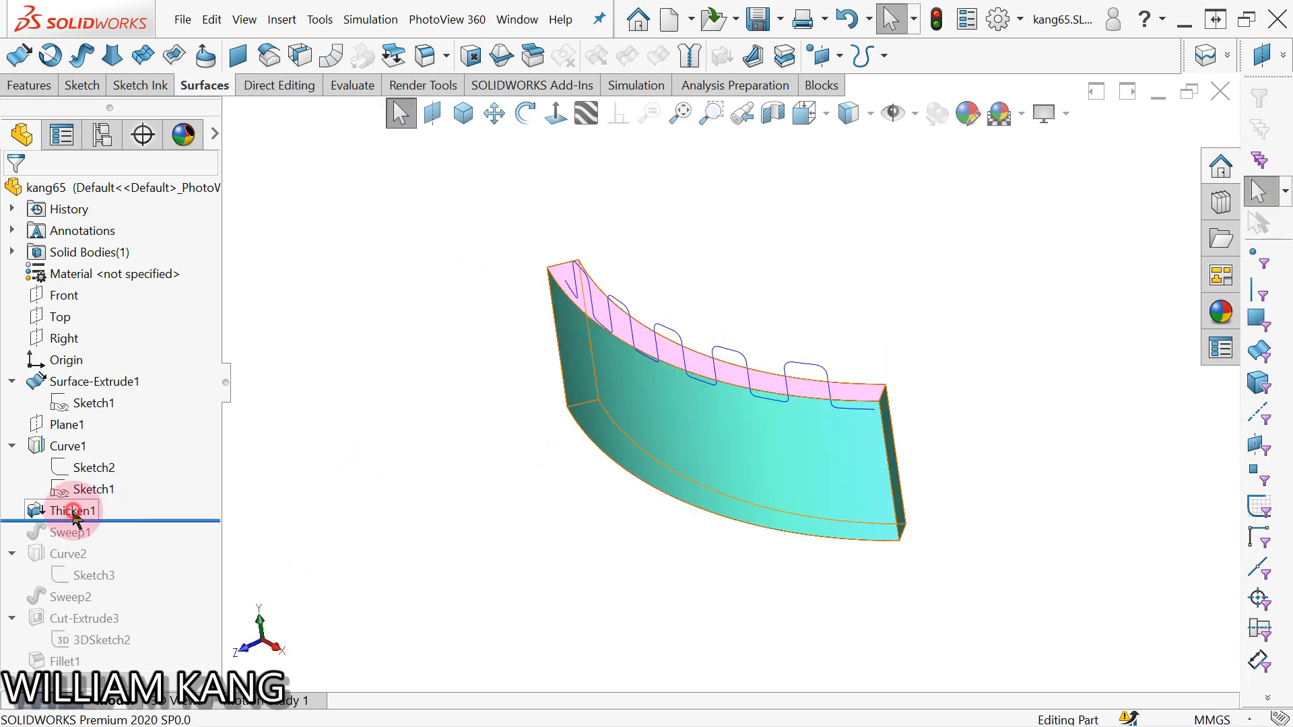
left_click(101, 455)
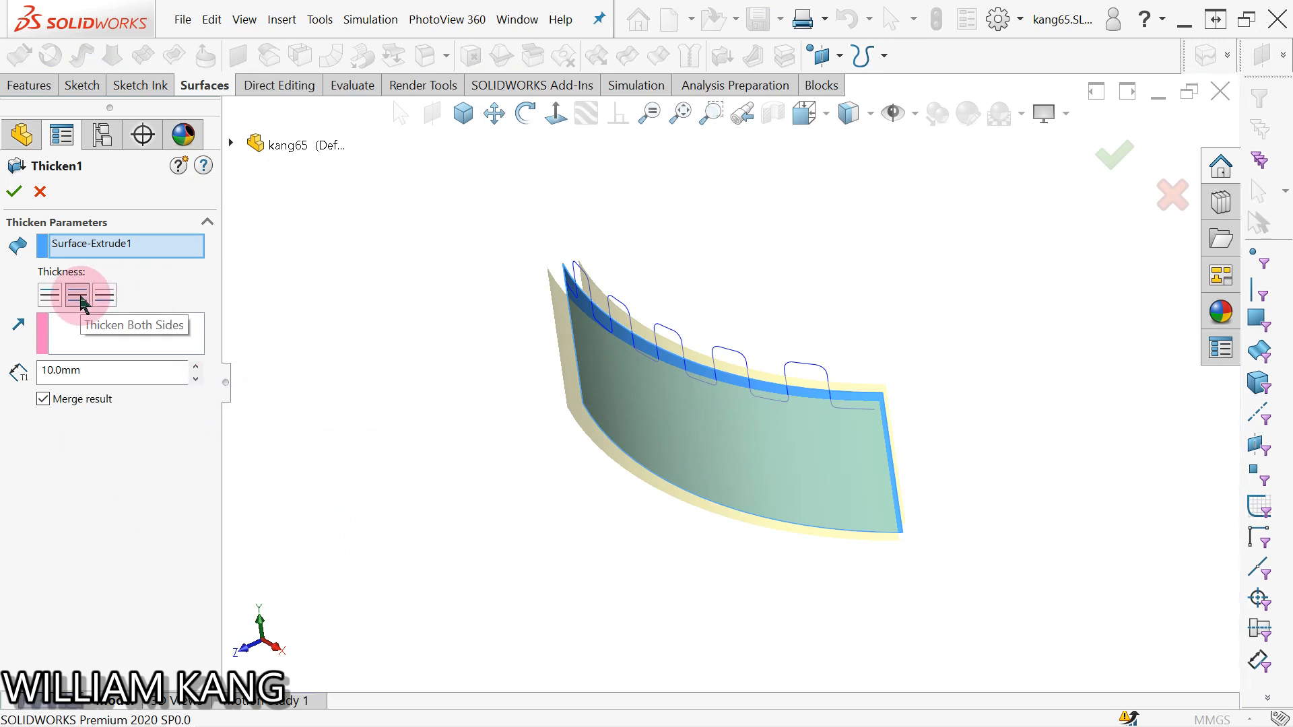
mouse_move(208, 375)
middle_mouse_down()
mouse_move(369, 398)
mouse_move(349, 439)
middle_mouse_up()
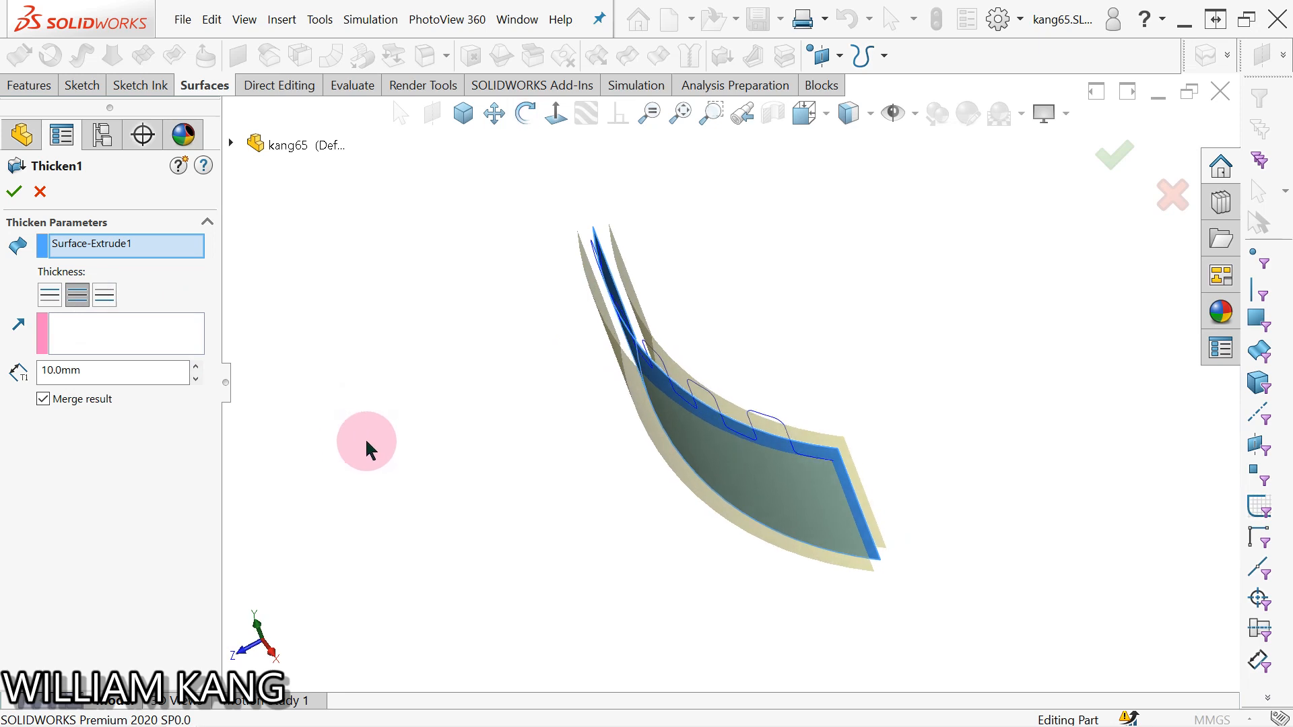
middle_click_drag(520, 404, 549, 351)
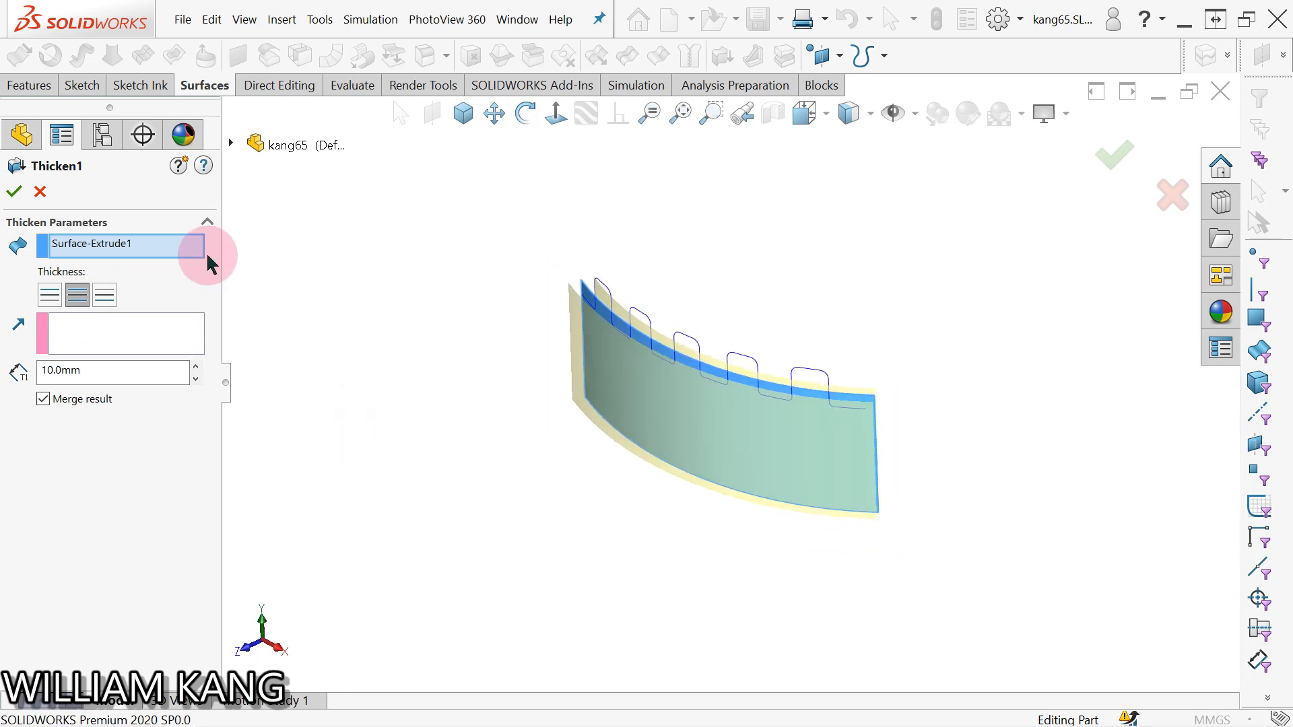
left_click(43, 194)
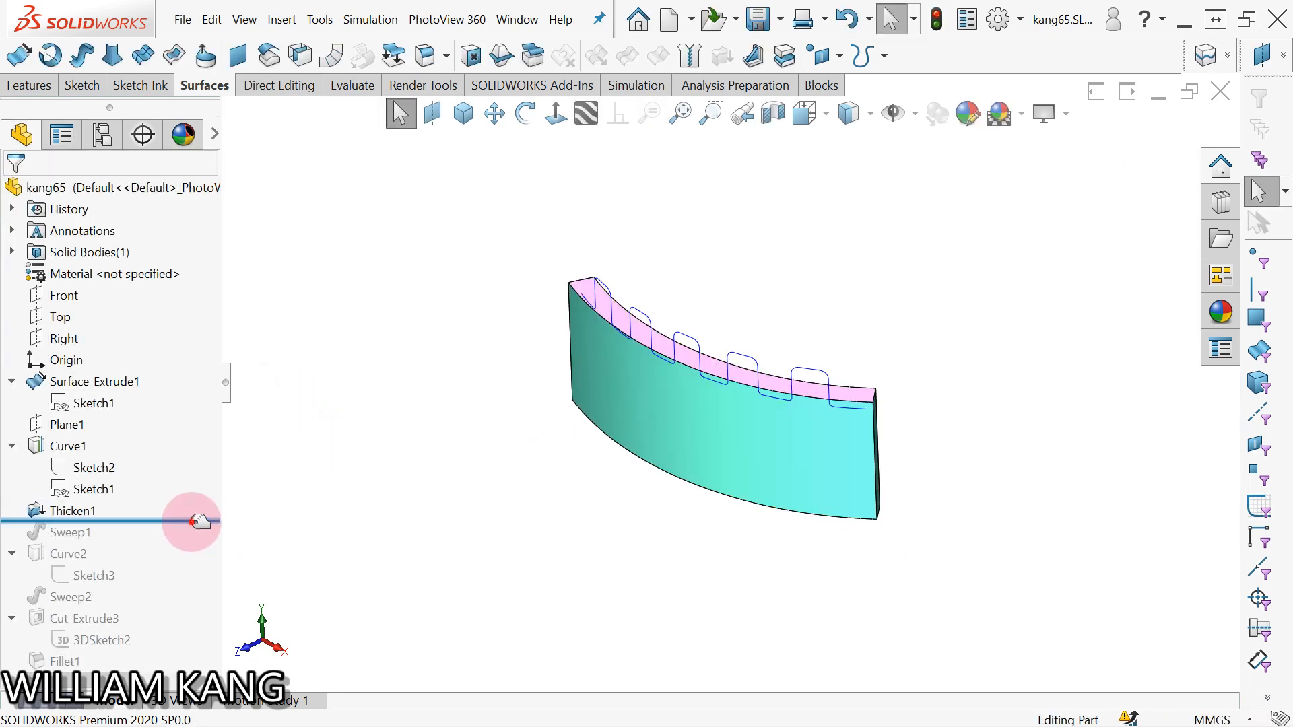
- Roll the feature history forward to just after Sweep1
left_click_drag(200, 522, 189, 540)
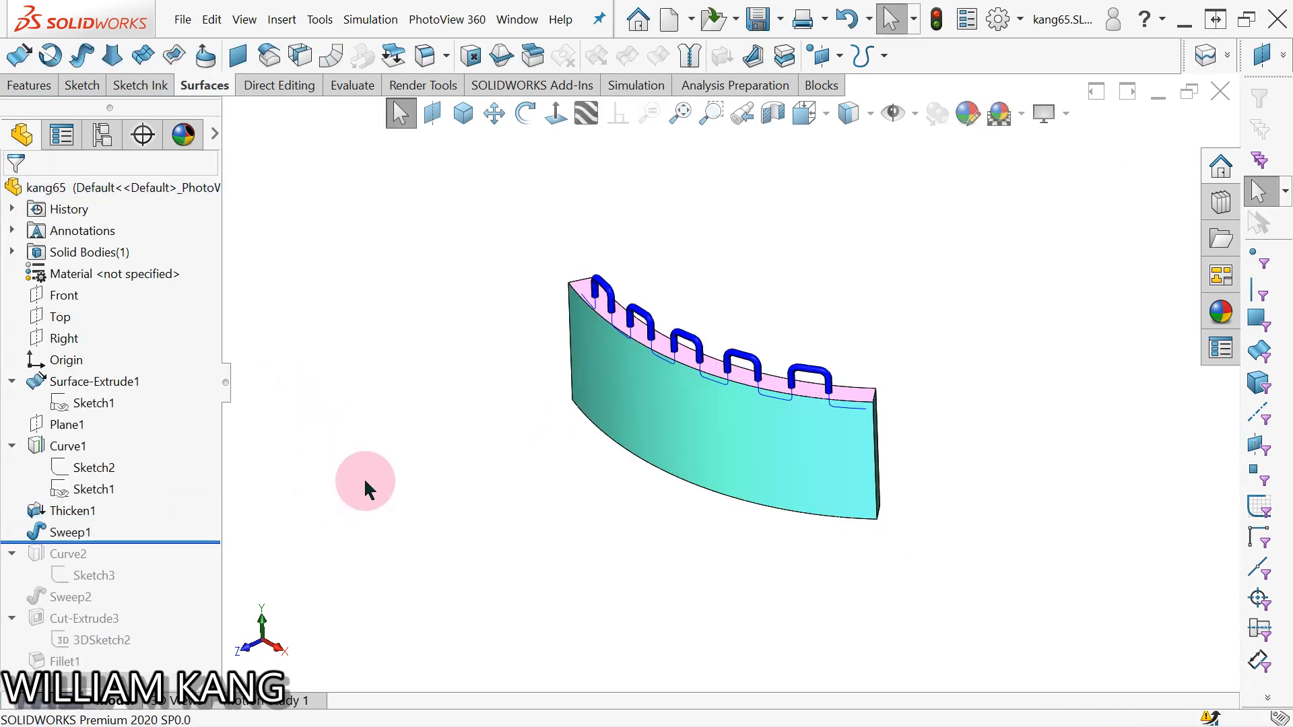
- Open the Sweep1 definition, check its circular profile, path curve and diameter, and close it without changes
middle_click_drag(365, 481, 396, 445)
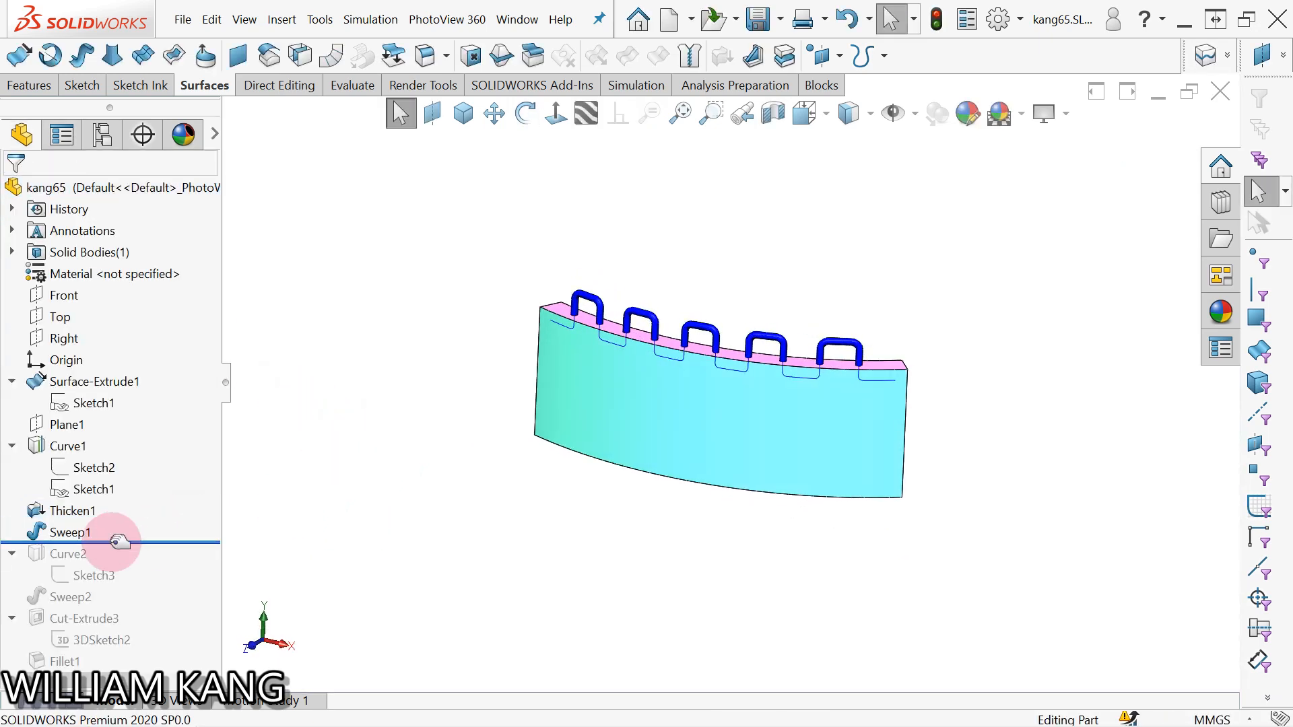
left_click(70, 534)
left_click(89, 483)
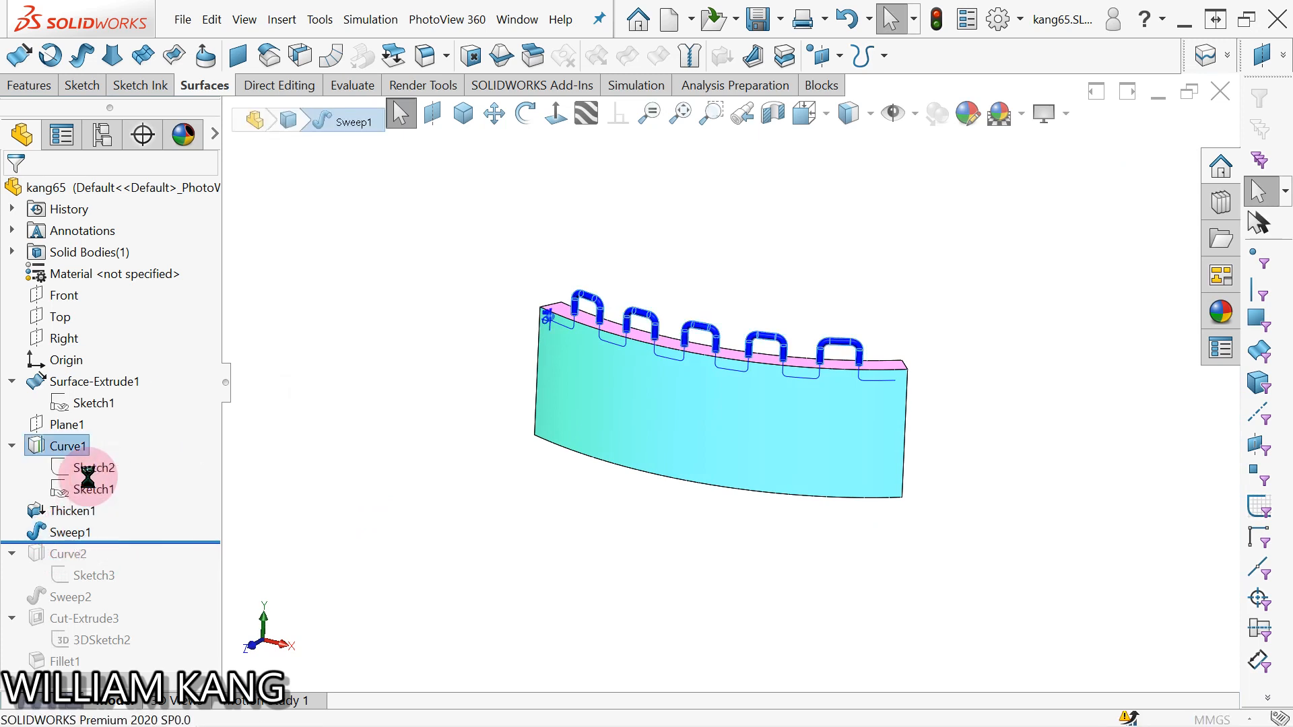
left_click(74, 264)
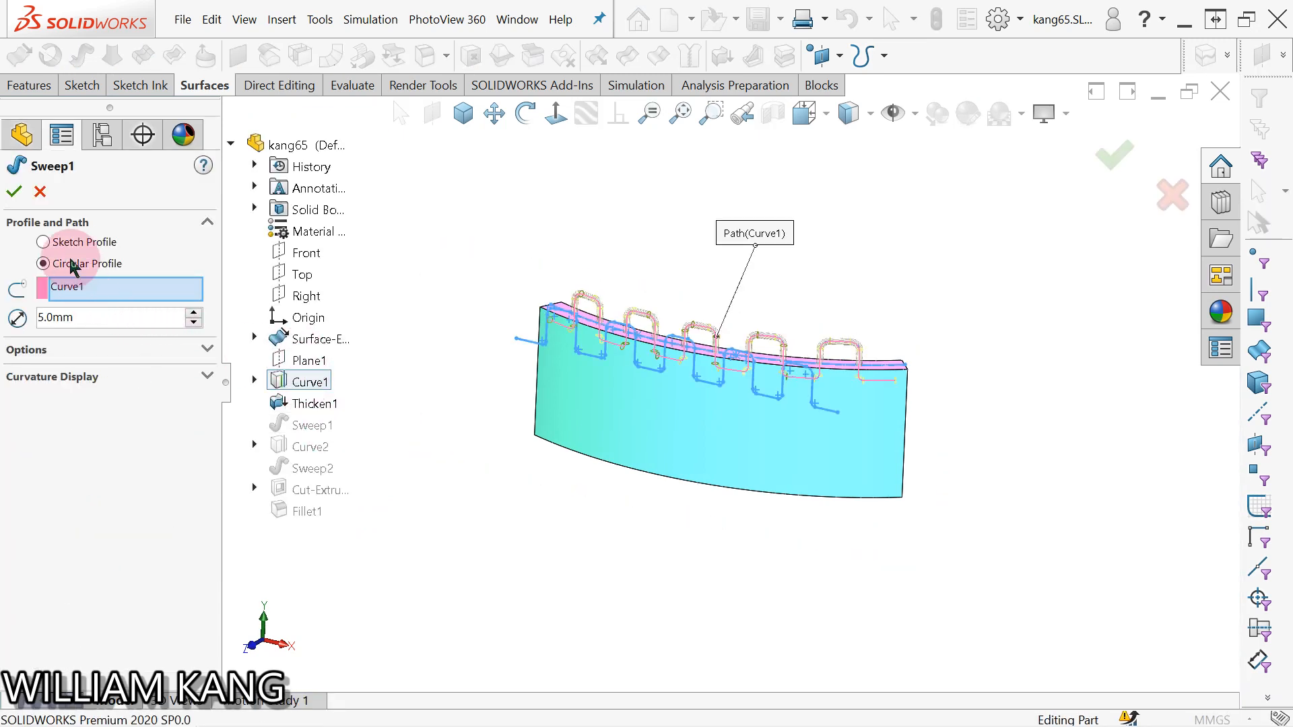
left_click(68, 322)
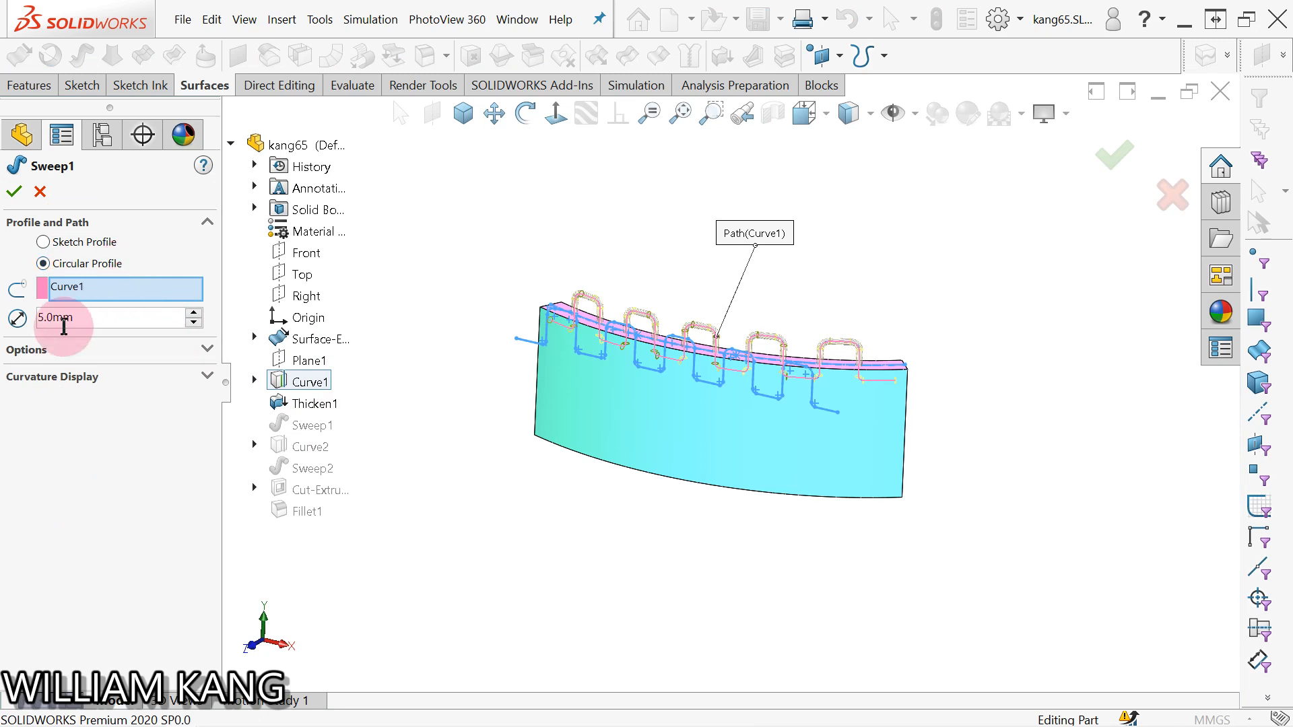
left_click(543, 332)
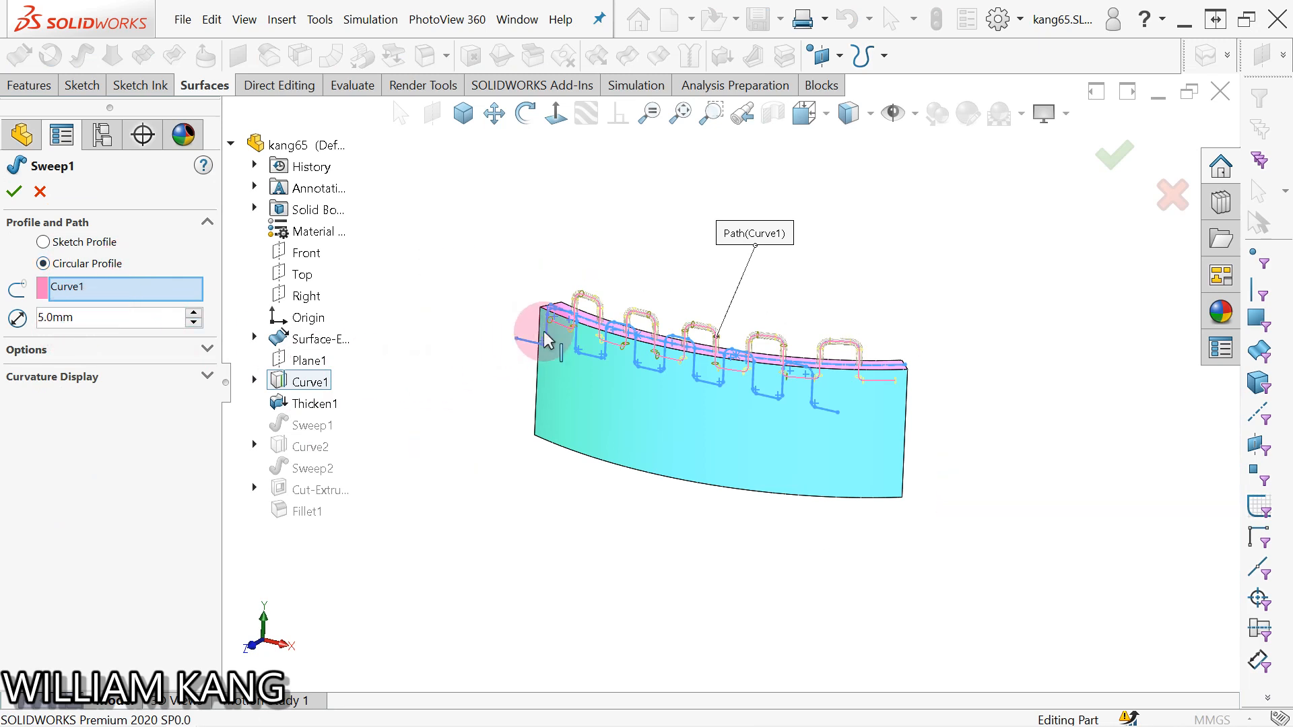
left_click(40, 193)
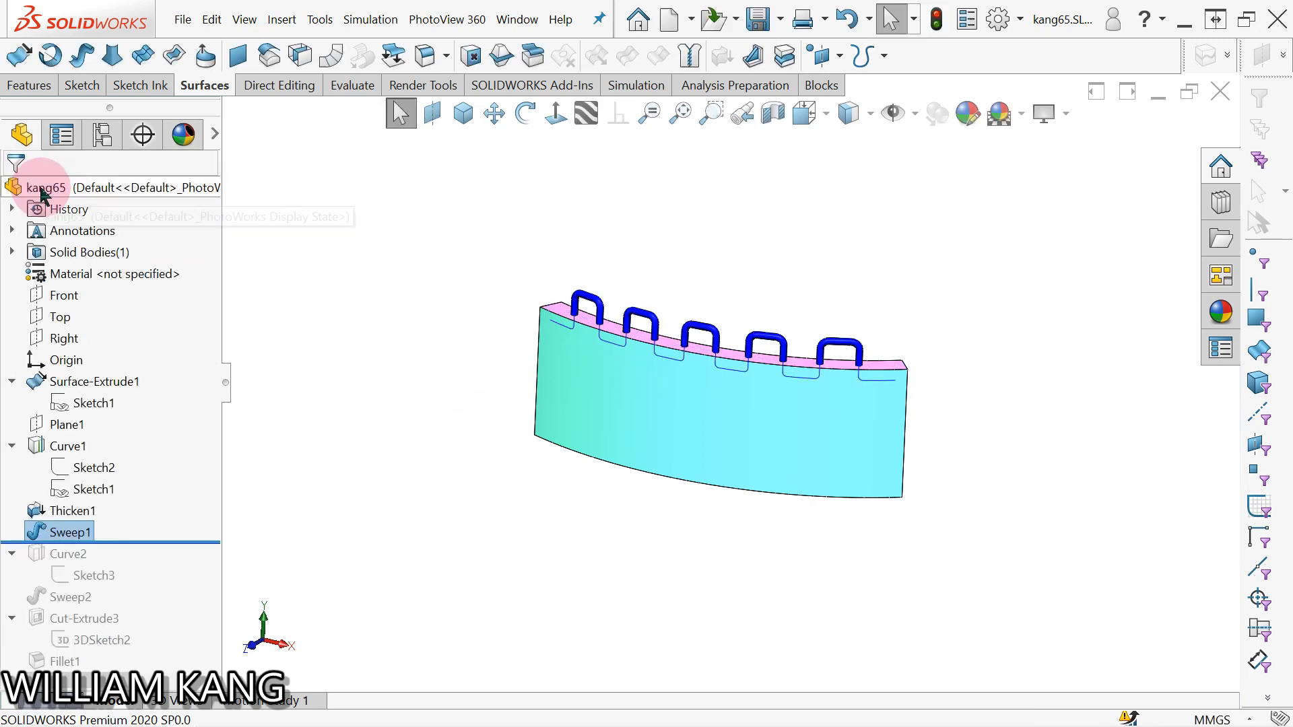
- Roll the feature history forward to just after Curve2 and its Sketch3
left_click_drag(176, 545, 169, 586)
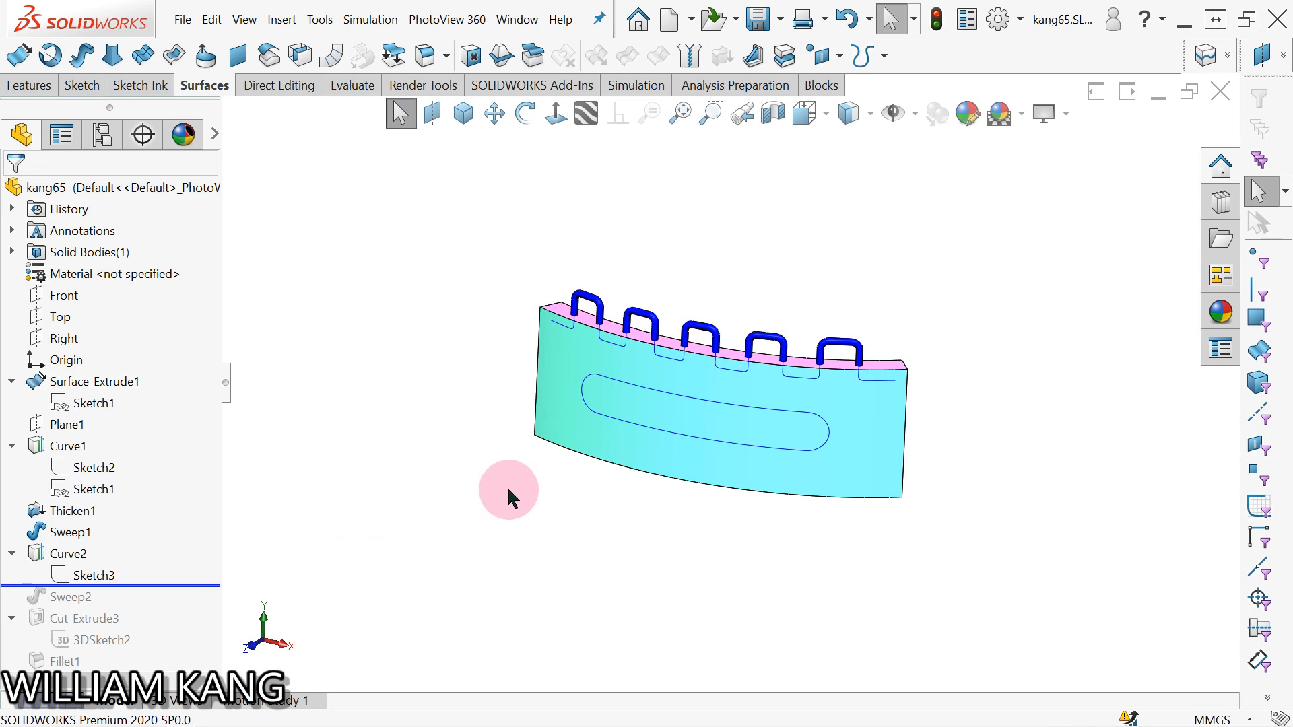
middle_click_drag(507, 486, 472, 490)
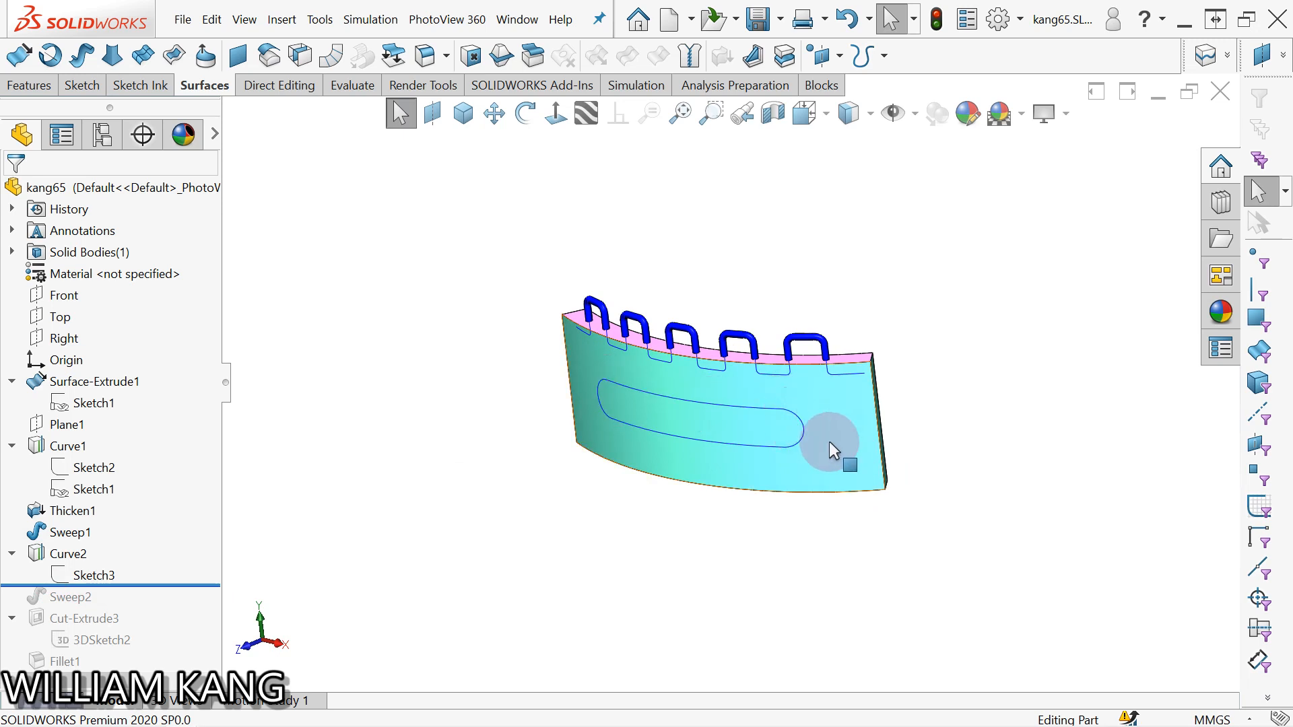
- Open Sketch3 for editing, examine the dimensioned slot profile face-on, and exit the sketch
left_click(91, 578)
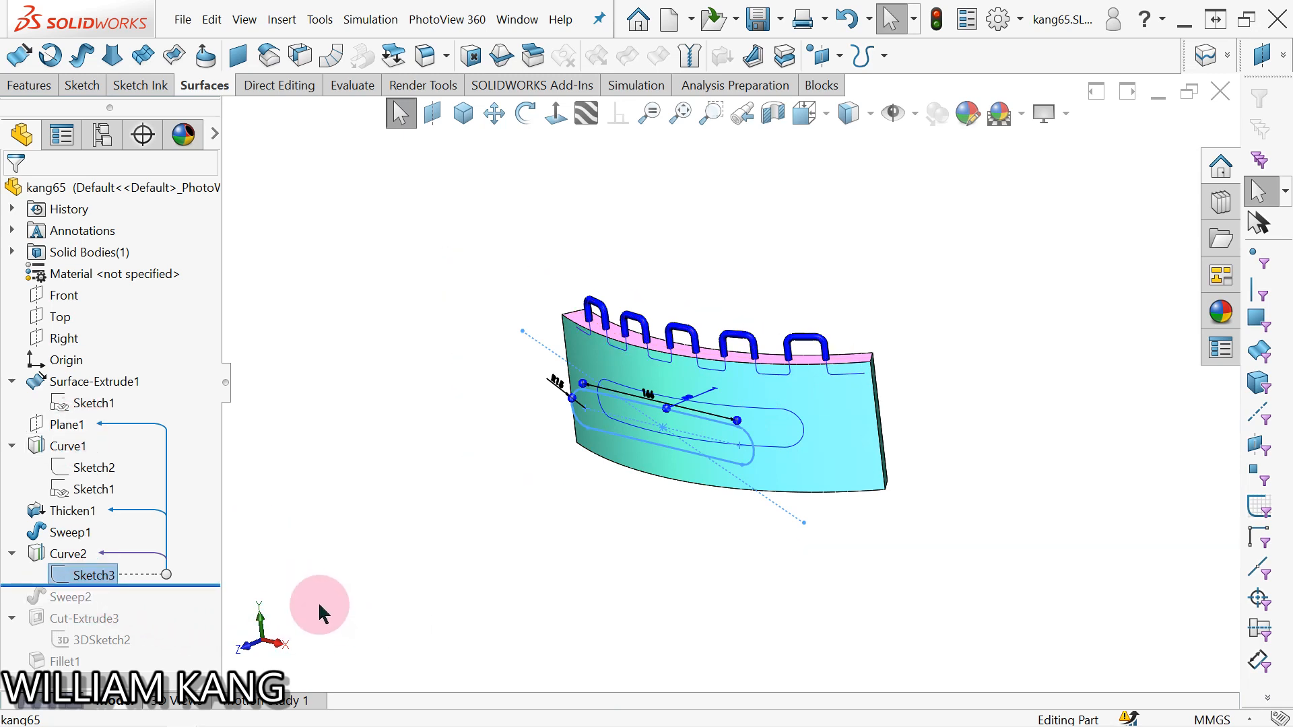
left_click(267, 595)
left_click(101, 574)
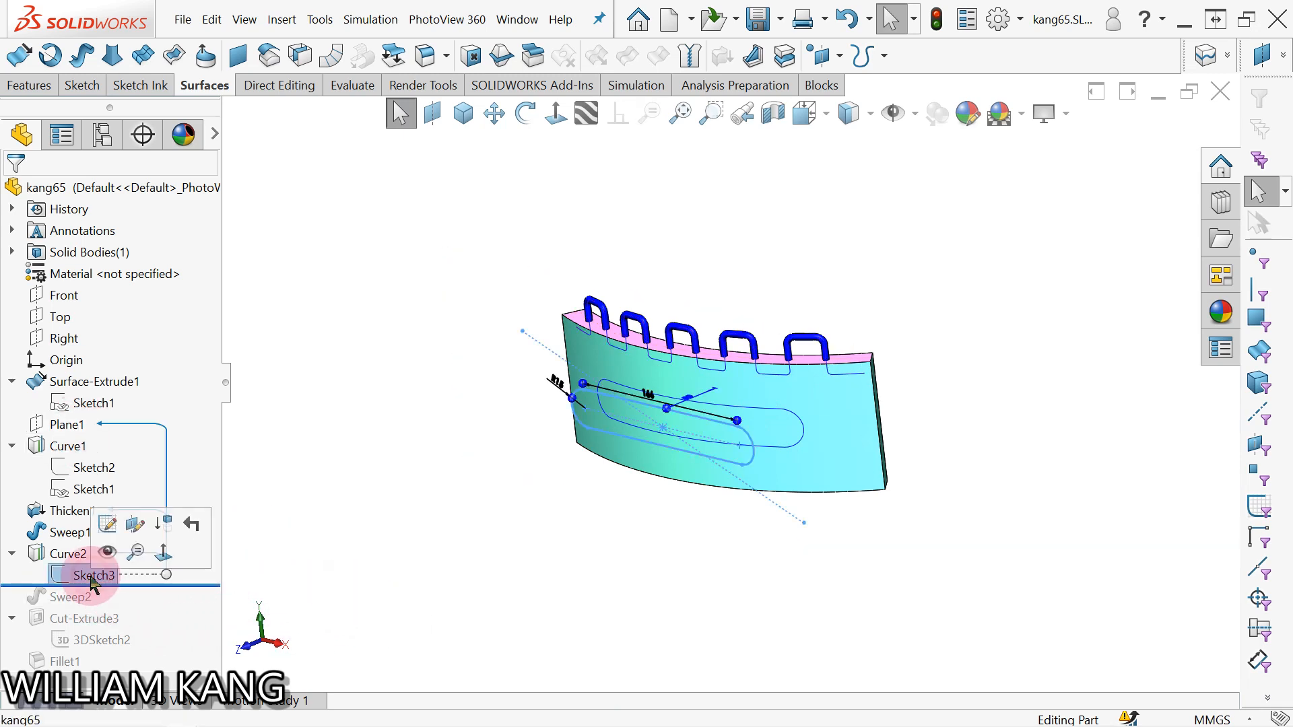
left_click(105, 527)
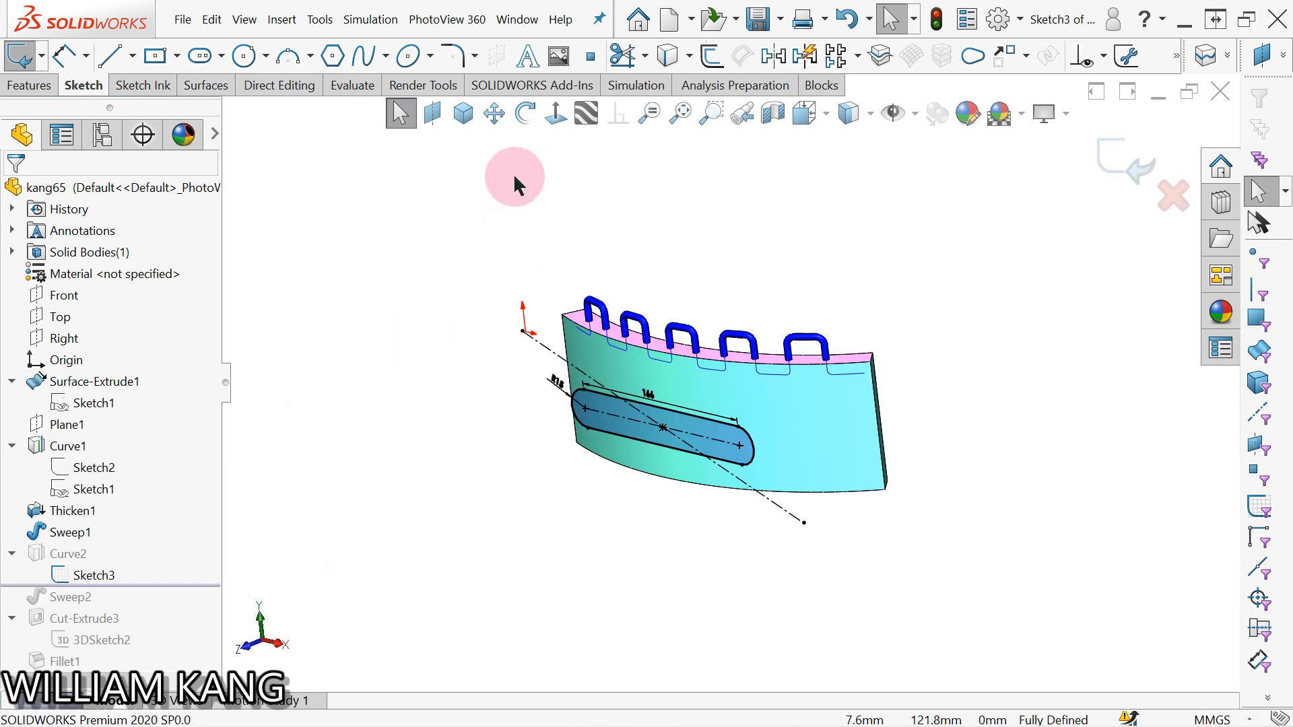
left_click(553, 128)
left_click(959, 517)
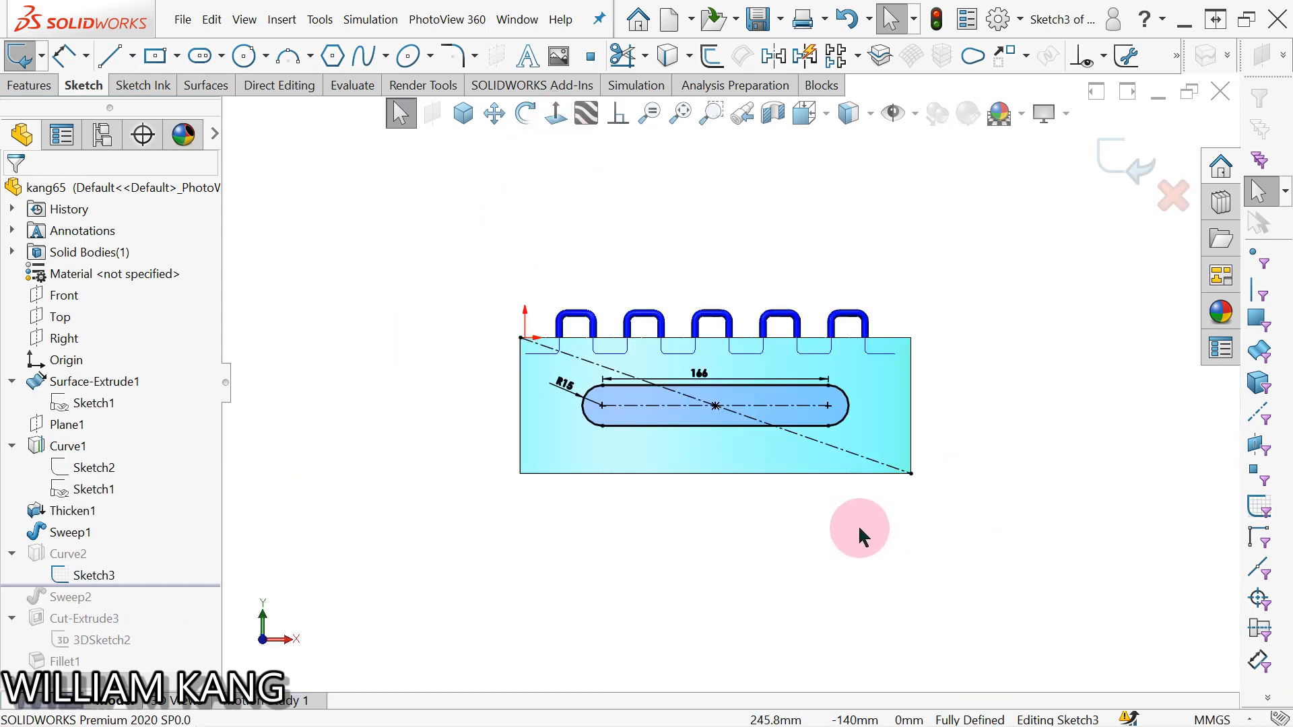
scroll(857, 528, "down", 2)
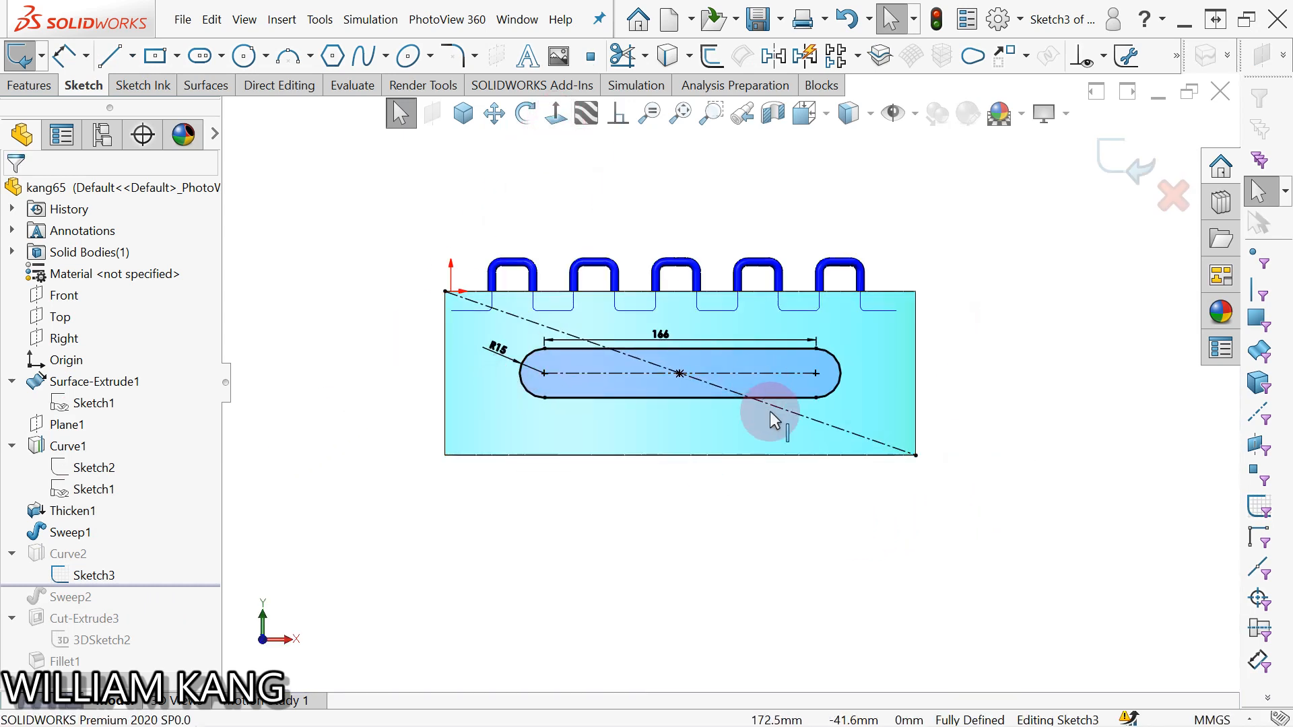
left_click(1108, 169)
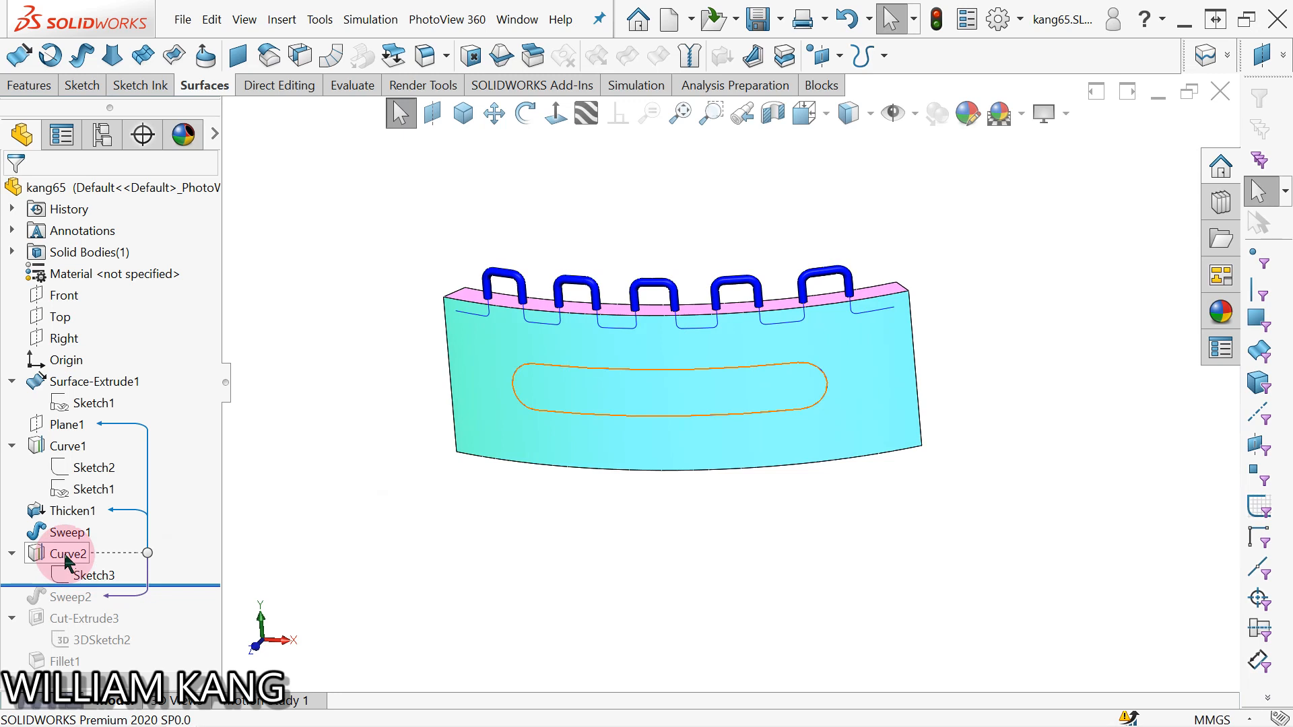
- Preview a sketch-on-faces projected curve of Sketch3 onto the wall's large curved face, and cancel the command
left_click(1252, 54)
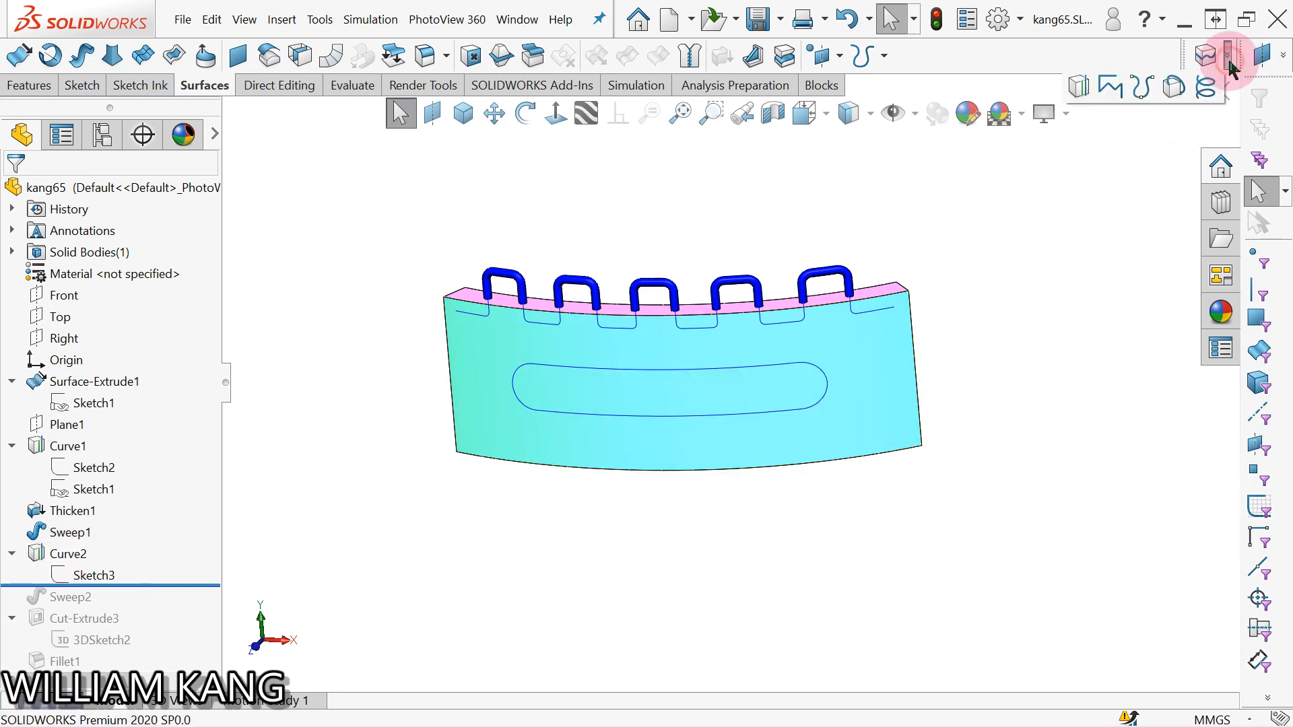
left_click(1077, 86)
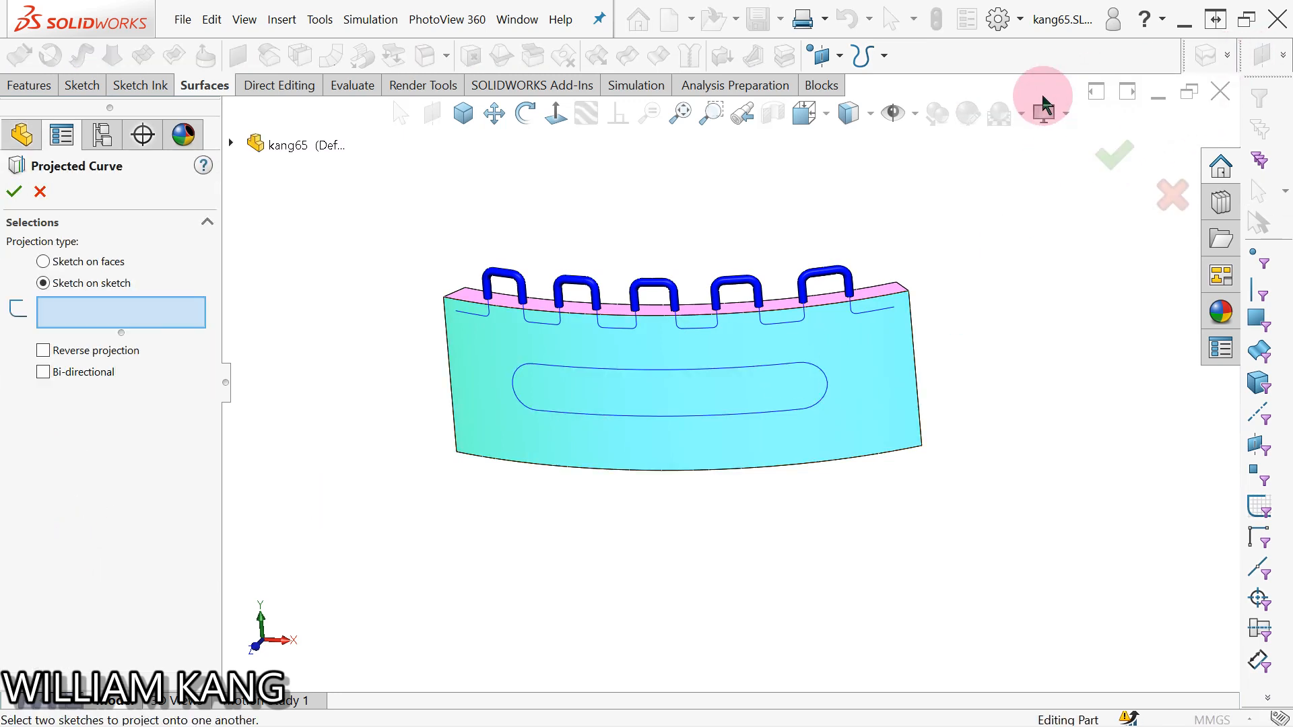
left_click(45, 263)
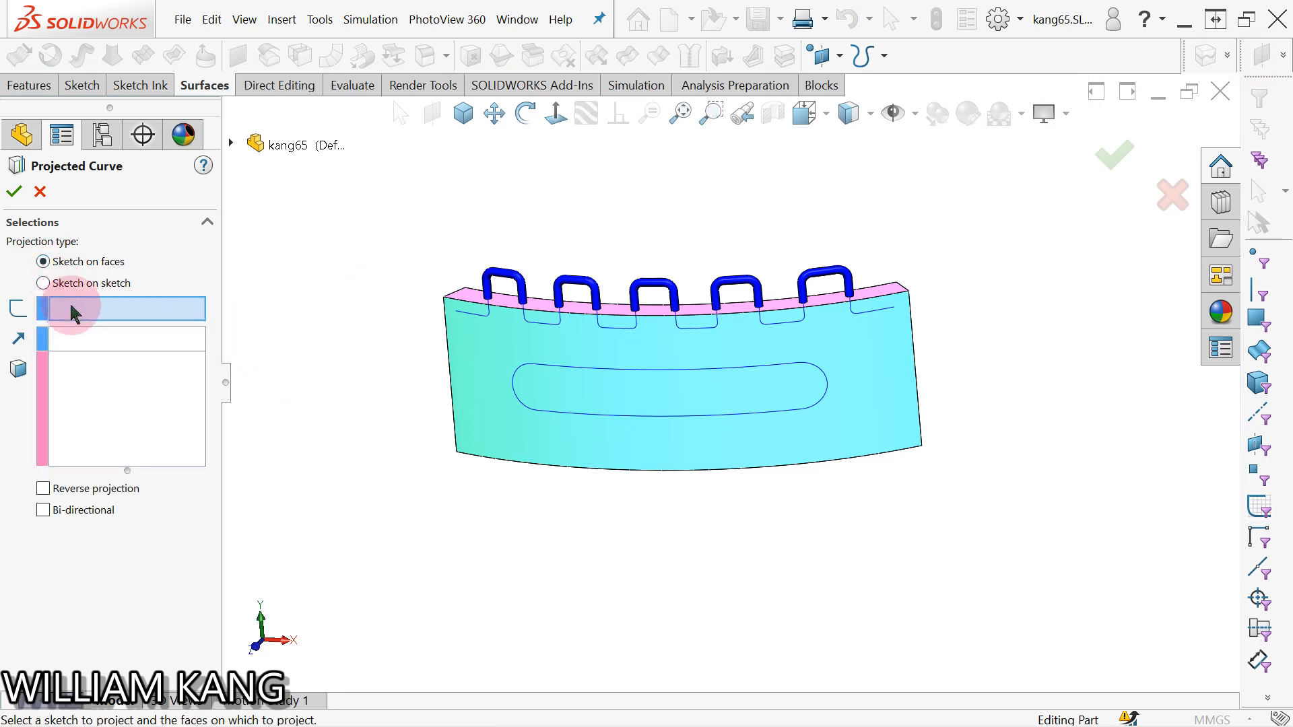
left_click(231, 143)
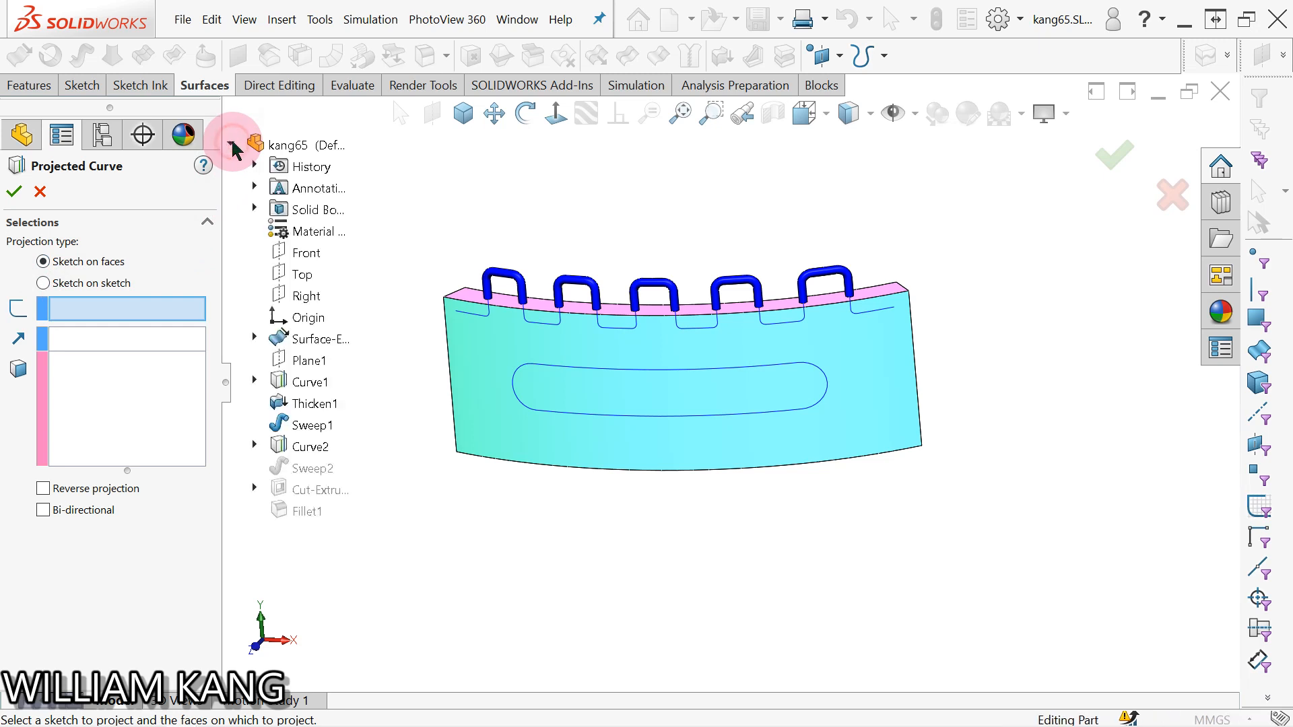
left_click(255, 447)
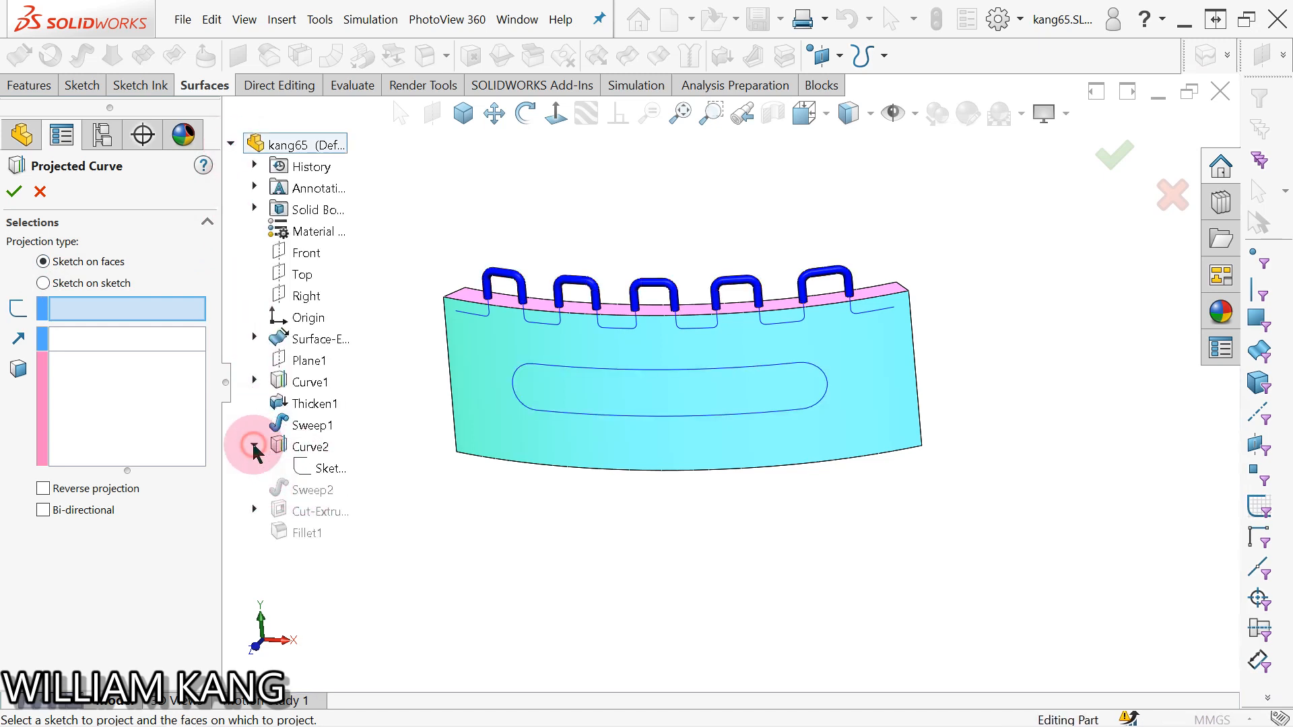
left_click(326, 470)
left_click(93, 397)
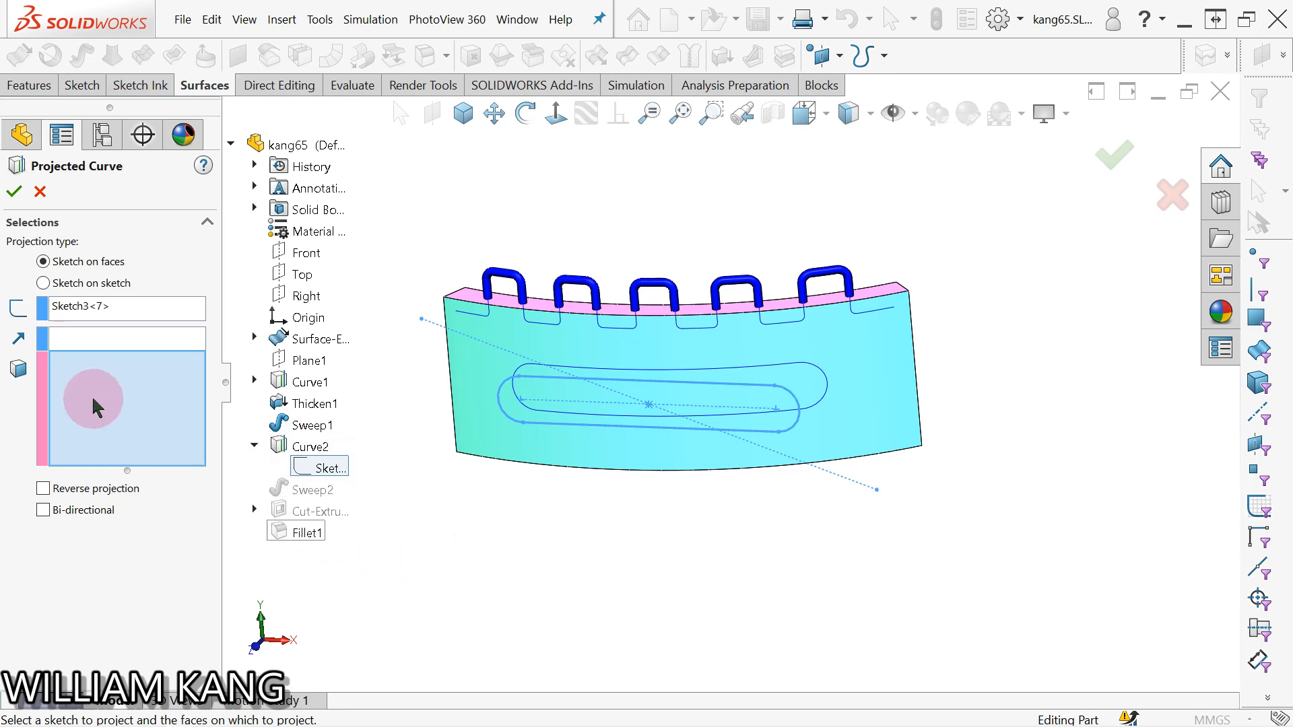
left_click(877, 350)
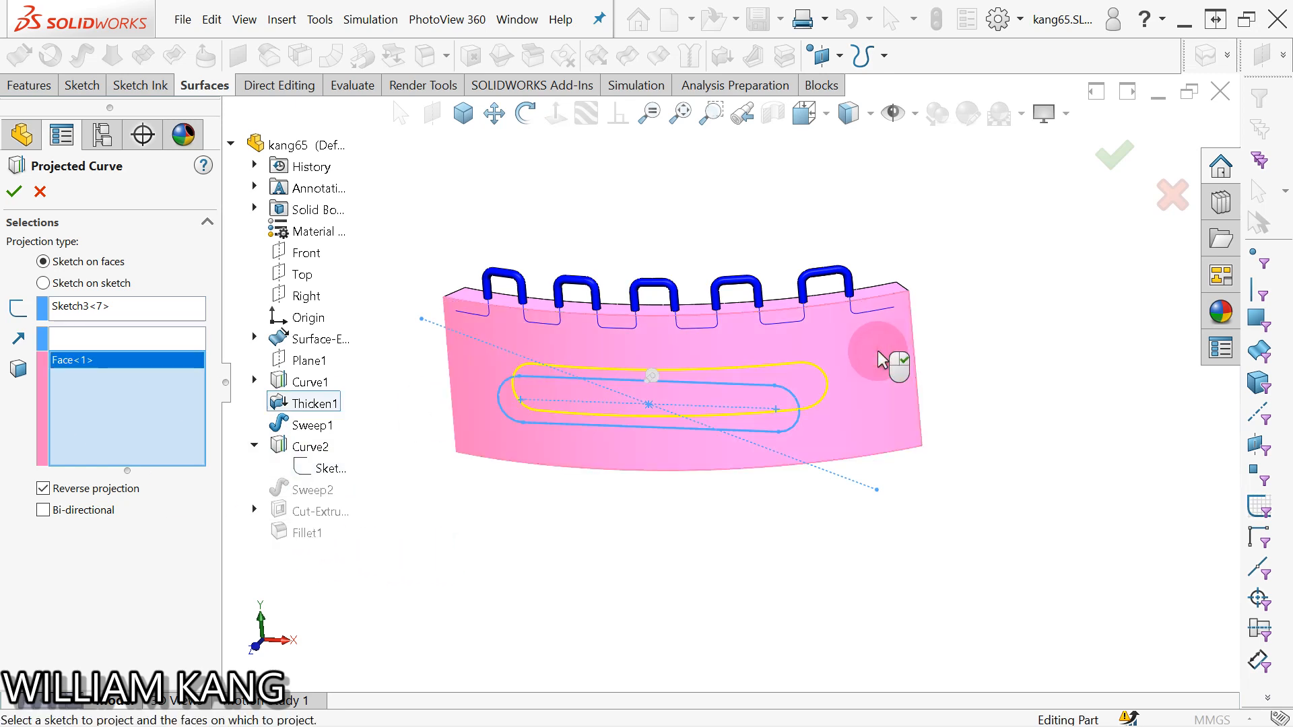
middle_click_drag(1009, 565, 925, 616)
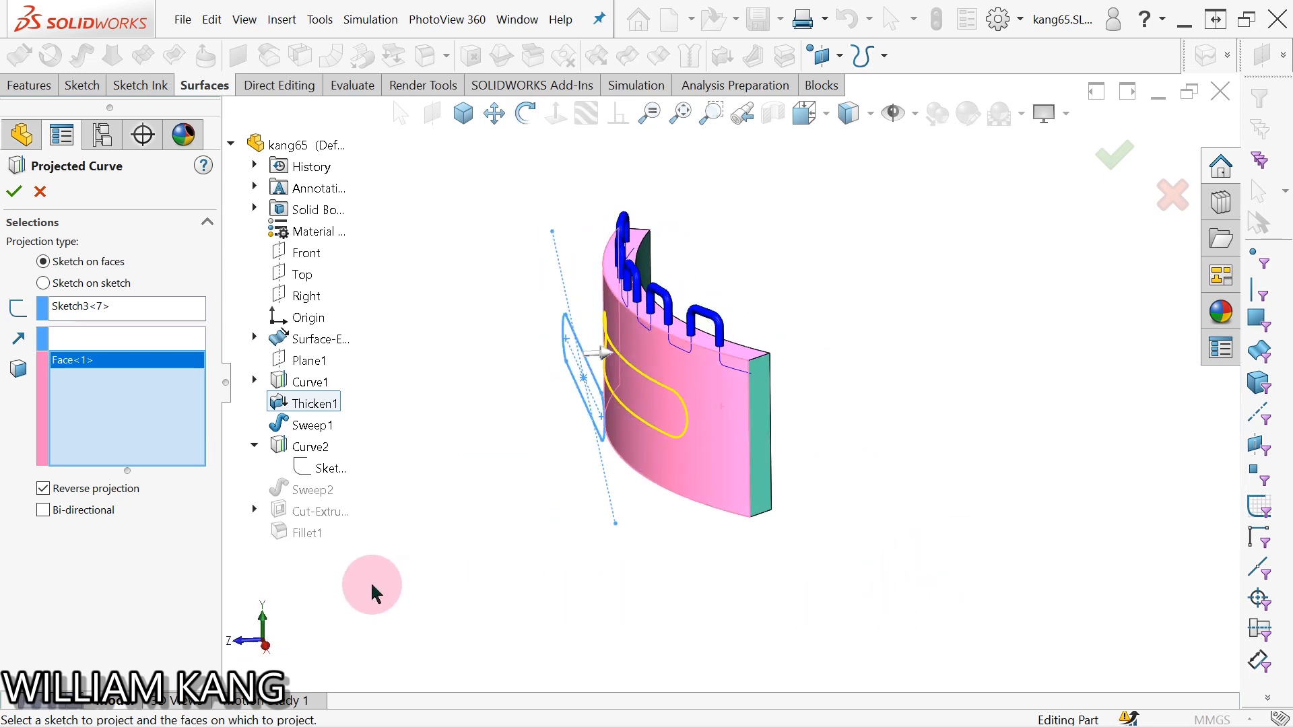
left_click(41, 193)
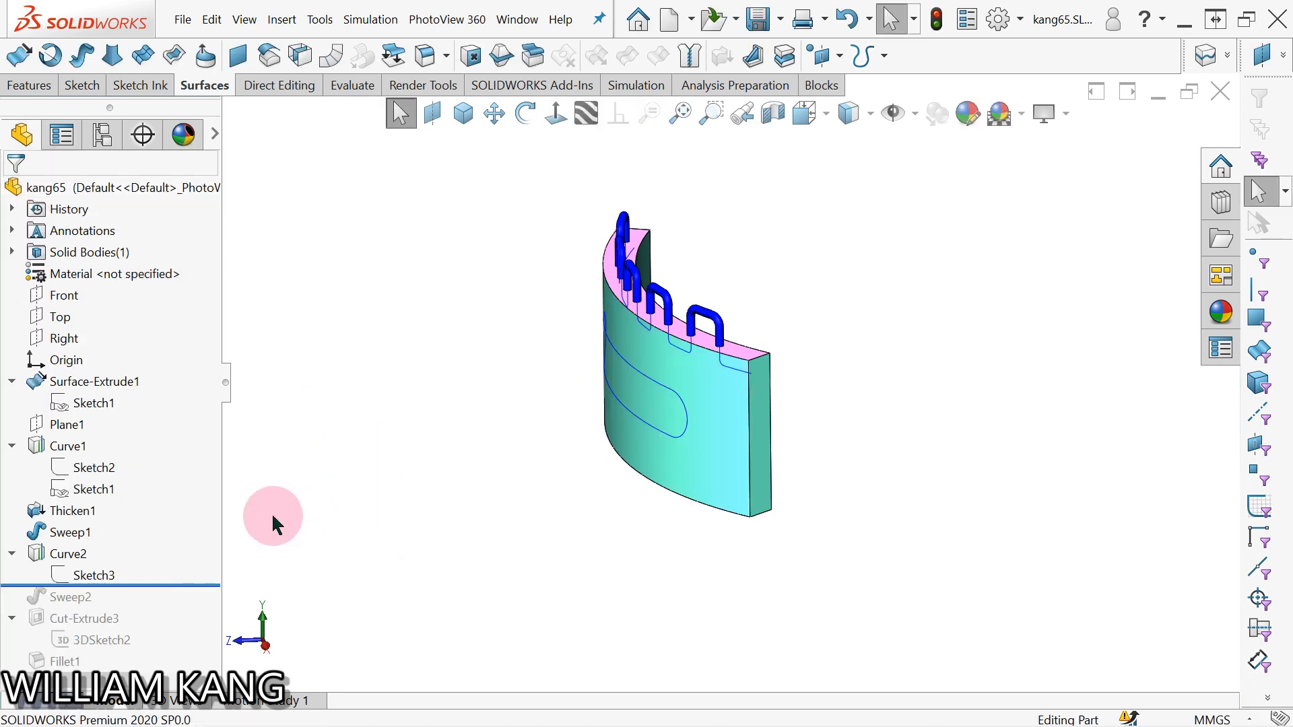
- Roll the feature history forward past Sweep2 and on to just after Cut-Extrude3
left_click_drag(179, 585, 182, 604)
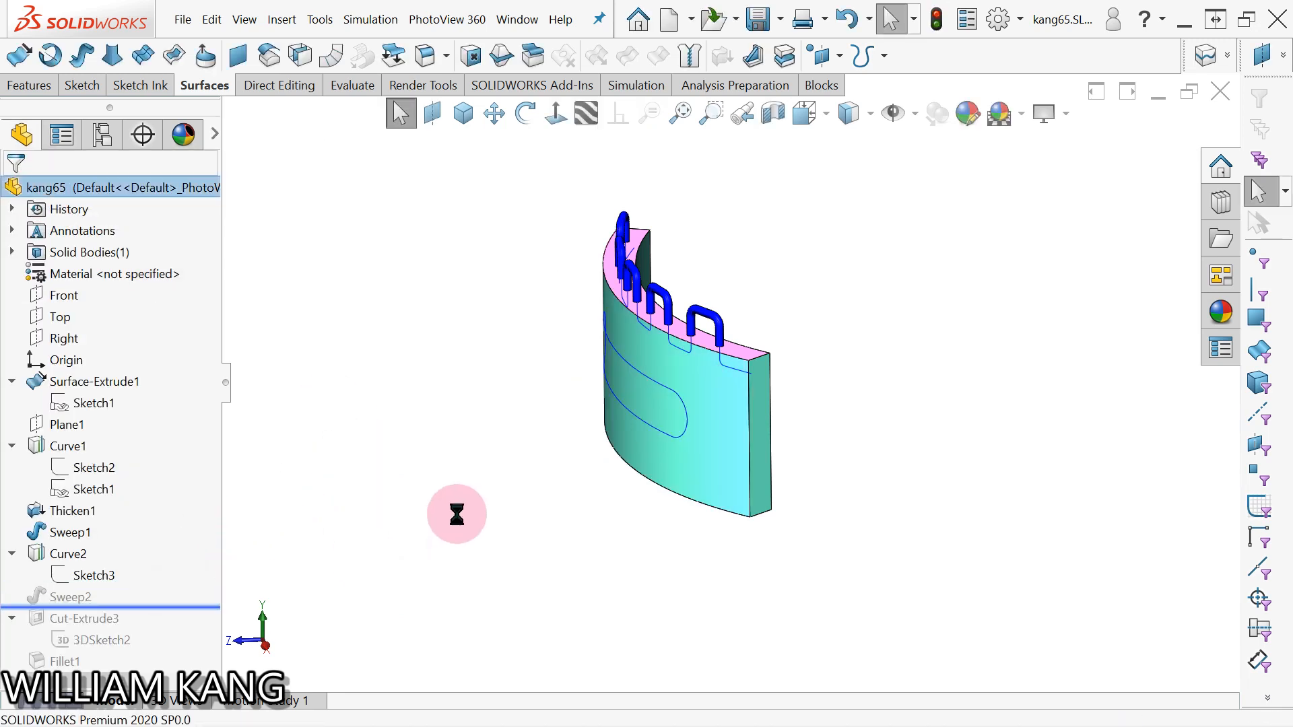
middle_click_drag(455, 511, 508, 509)
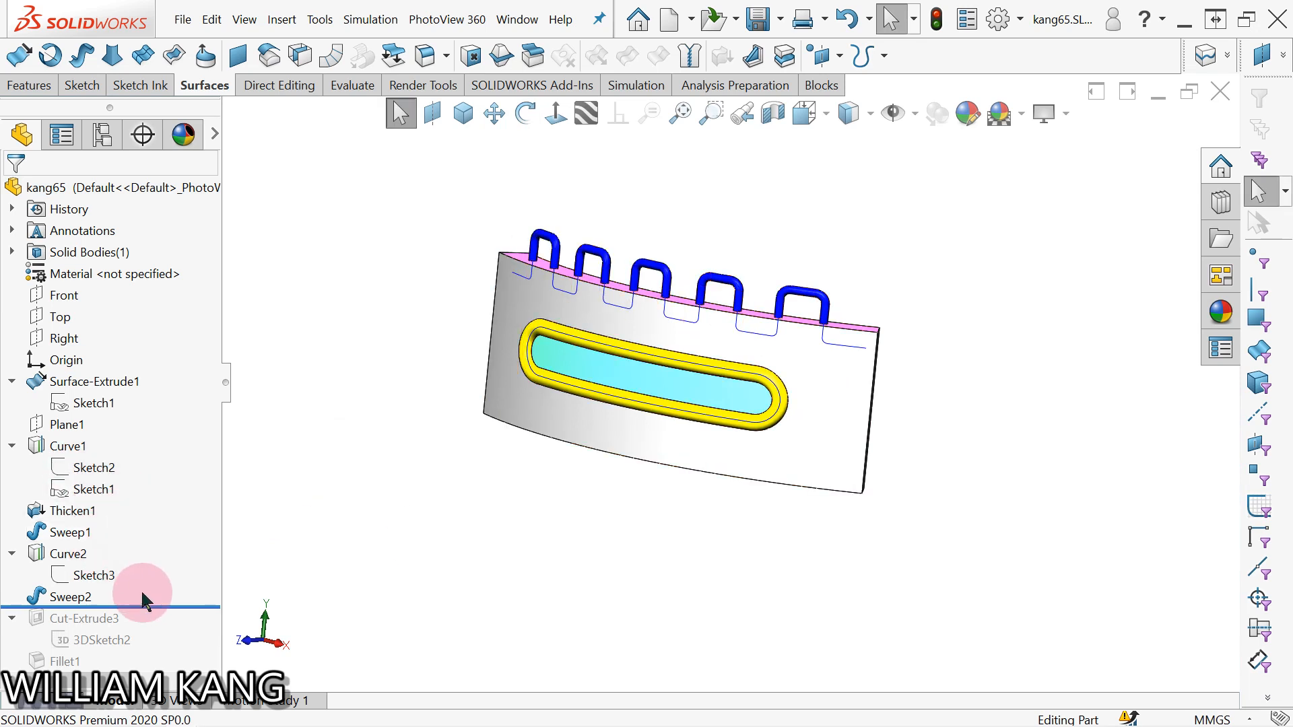
left_click_drag(162, 606, 155, 646)
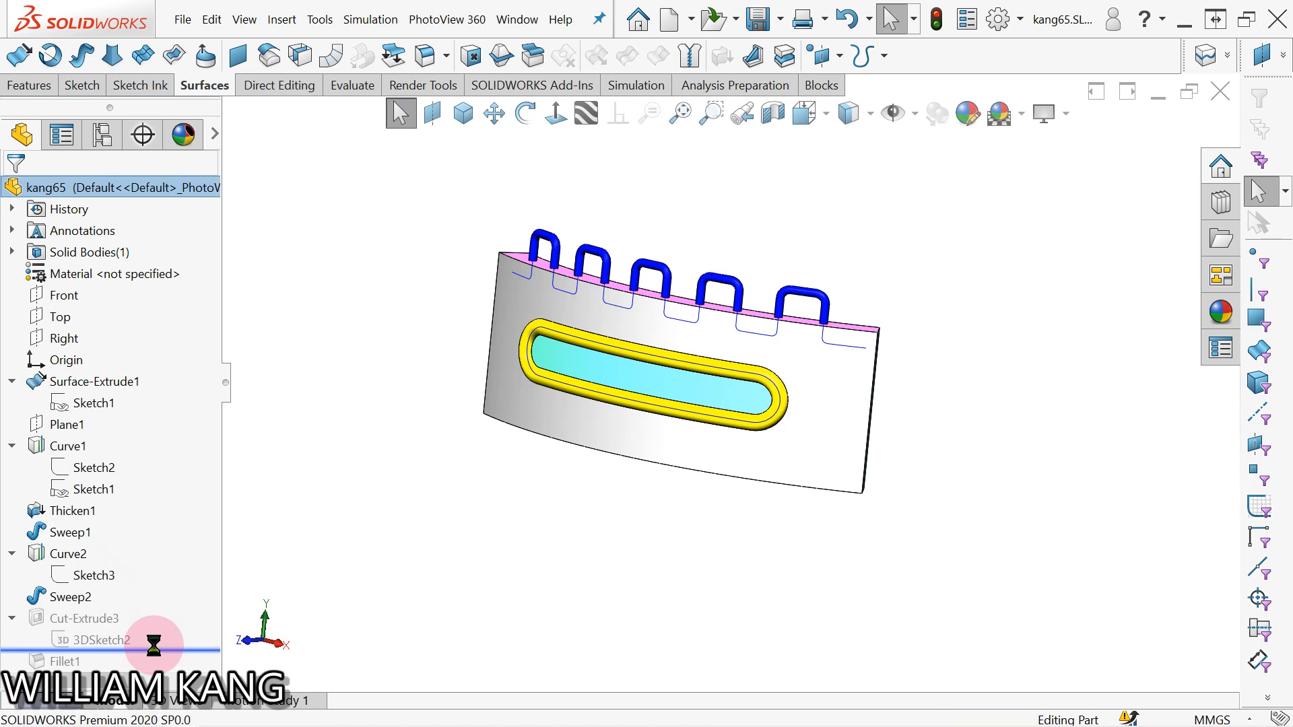
middle_click_drag(522, 537, 488, 542)
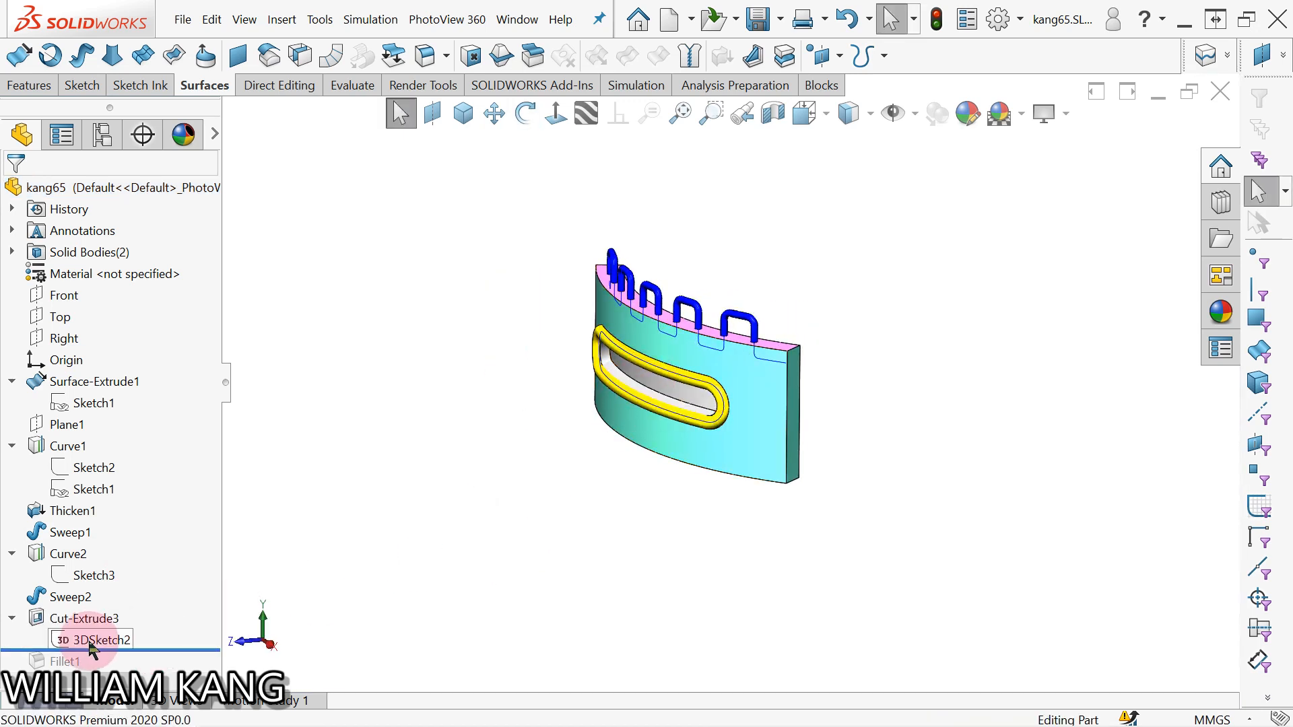
- Look up the 3D Sketch command among the sketch types without starting a sketch
left_click(84, 83)
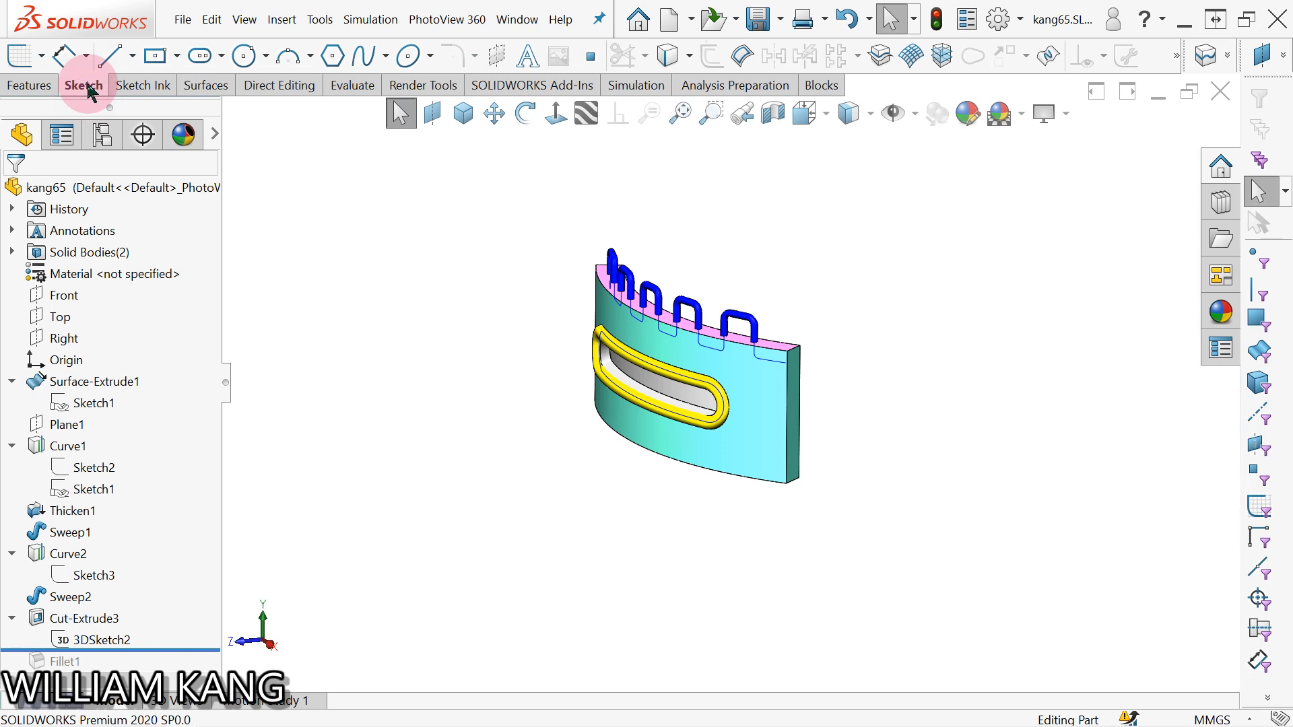
left_click(42, 58)
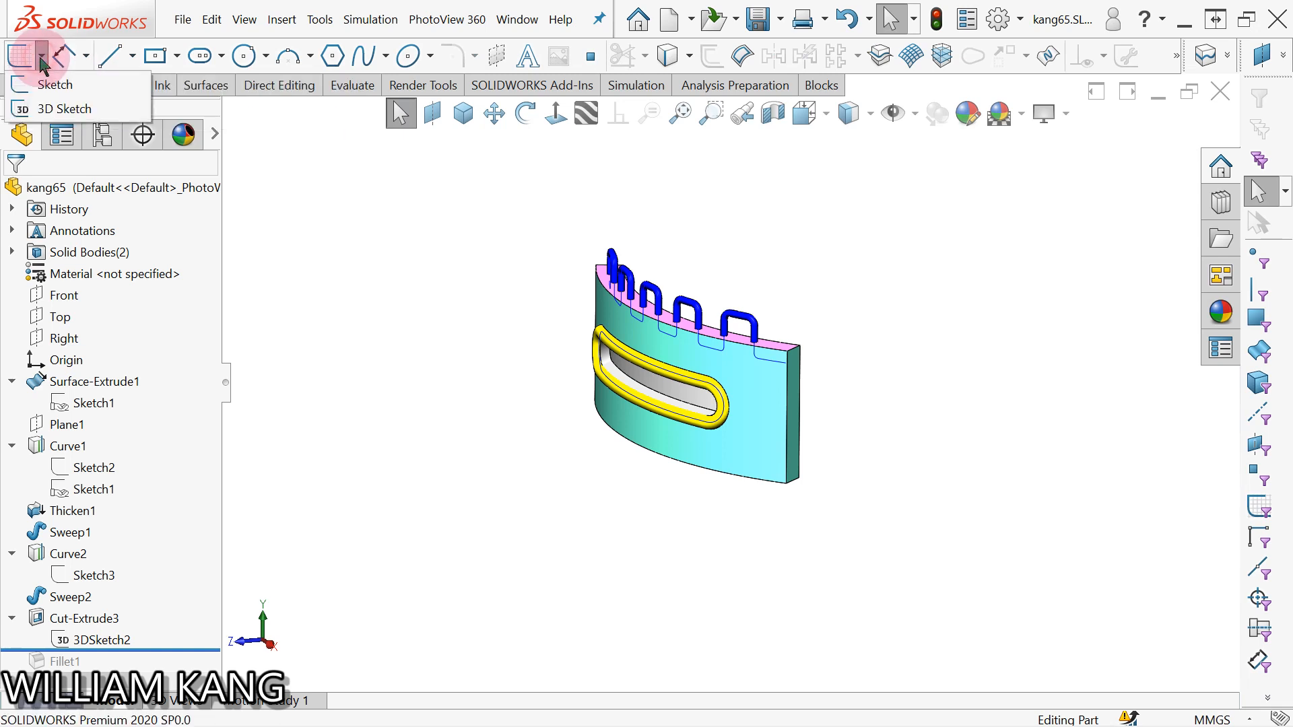
left_click(297, 245)
- Open 3DSketch2 for editing, examine the slot outline and its relations along with the Convert Entities tool, and exit the sketch
left_click(115, 646)
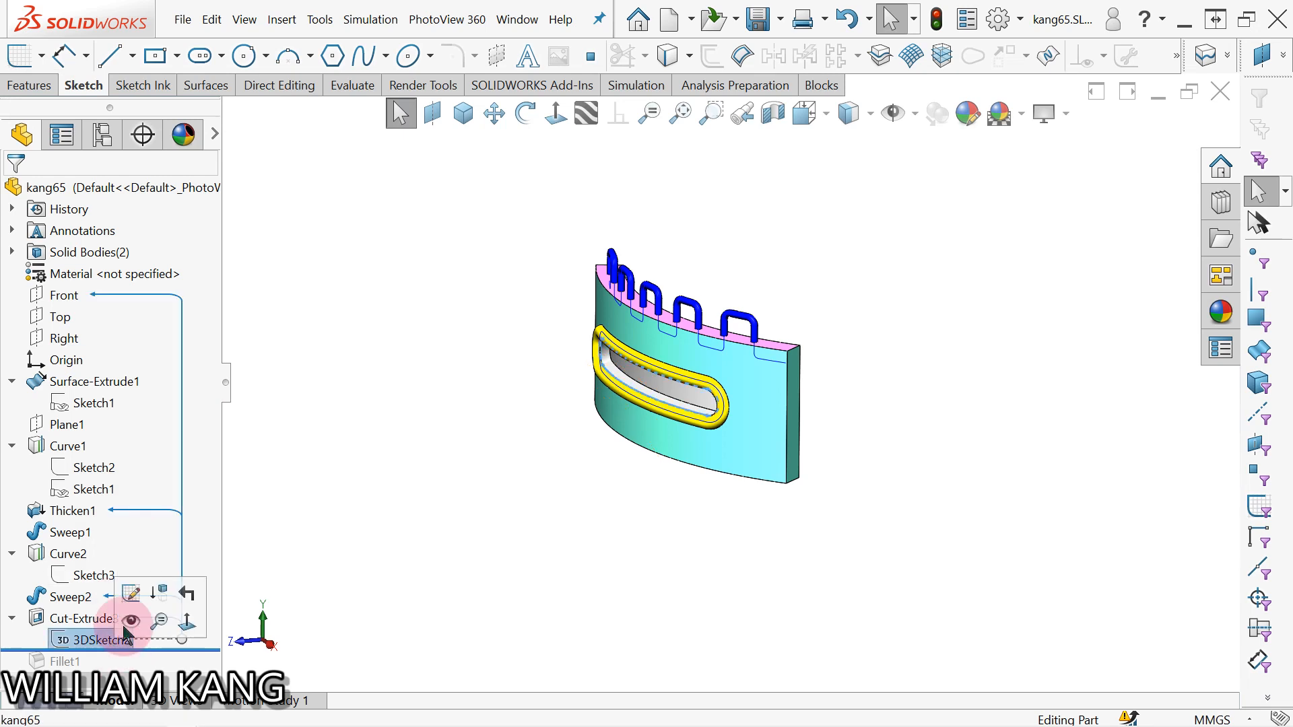
left_click(130, 596)
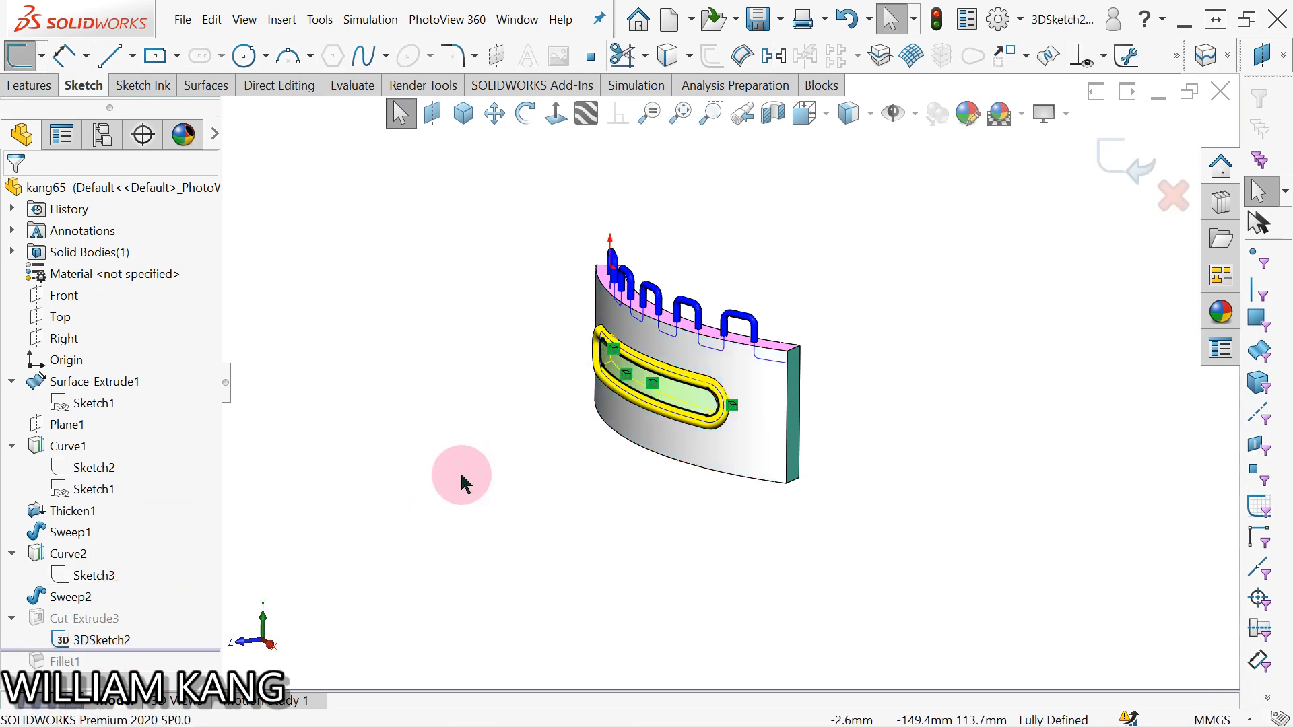
mouse_move(460, 472)
middle_mouse_down()
mouse_move(514, 427)
mouse_move(505, 461)
middle_mouse_up()
scroll(505, 460, "up", 1)
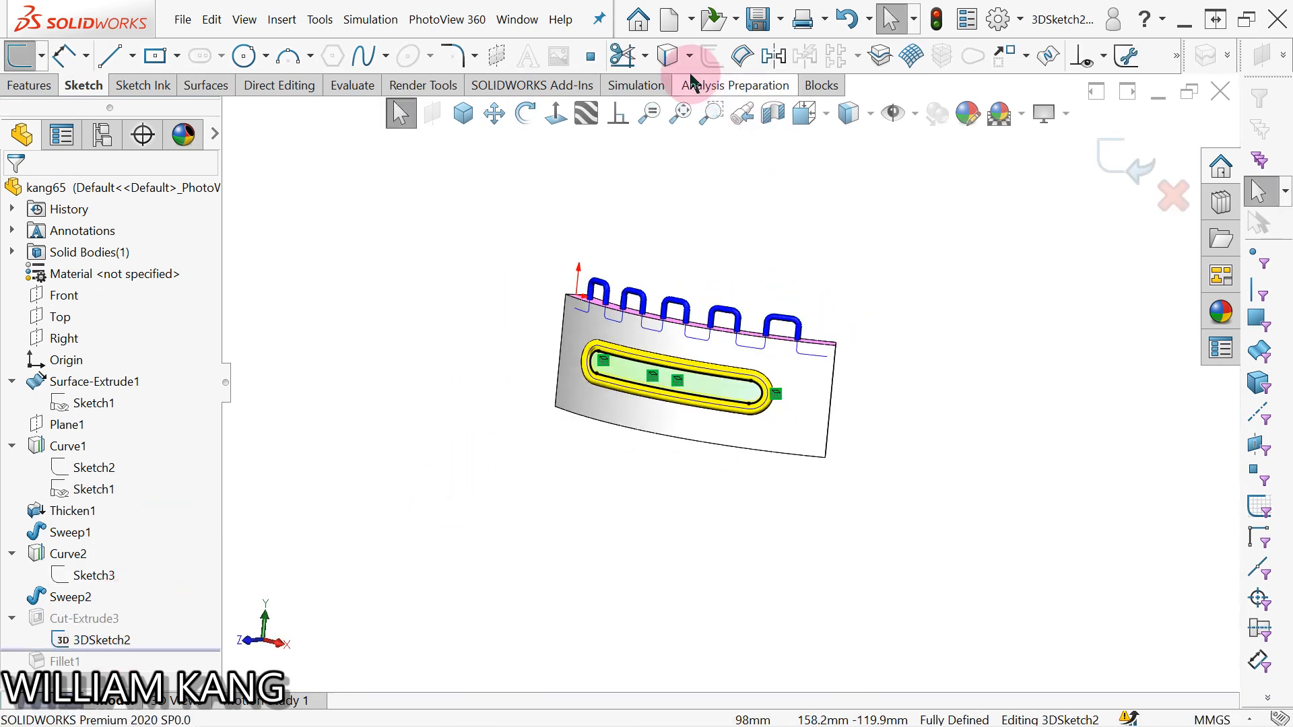
left_click(671, 68)
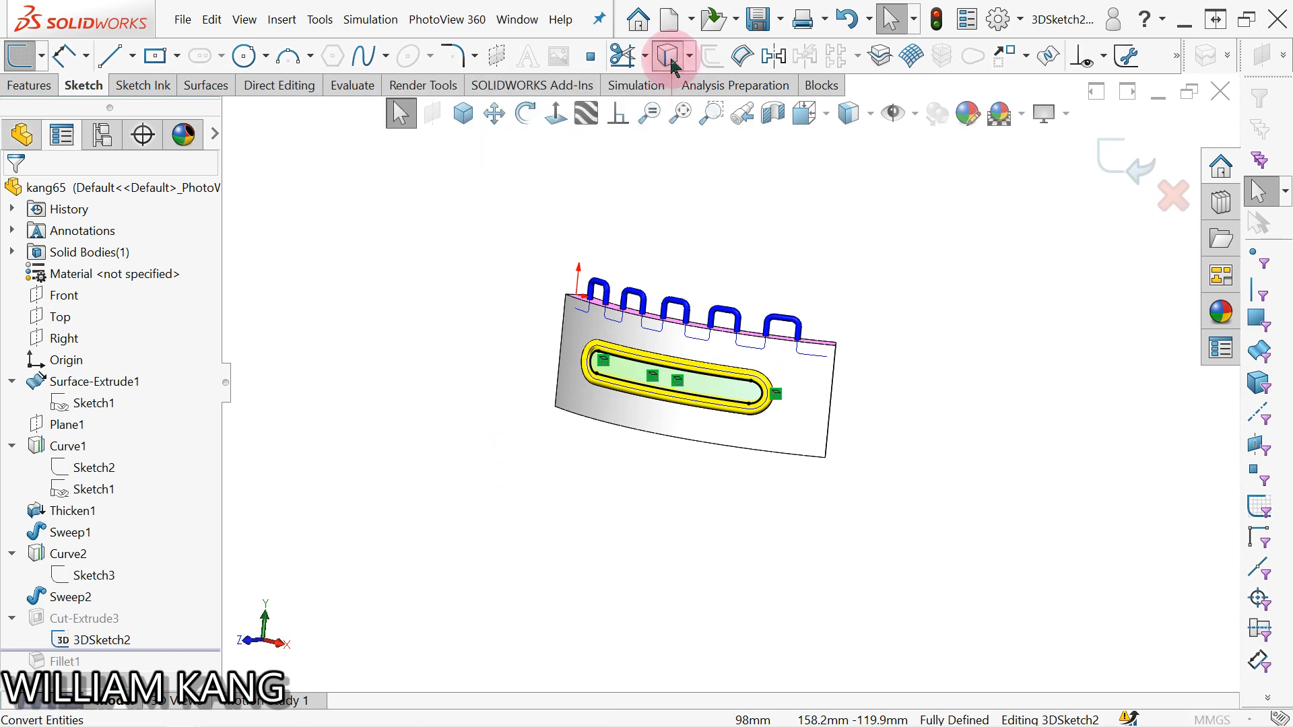
scroll(728, 222, "down", 2)
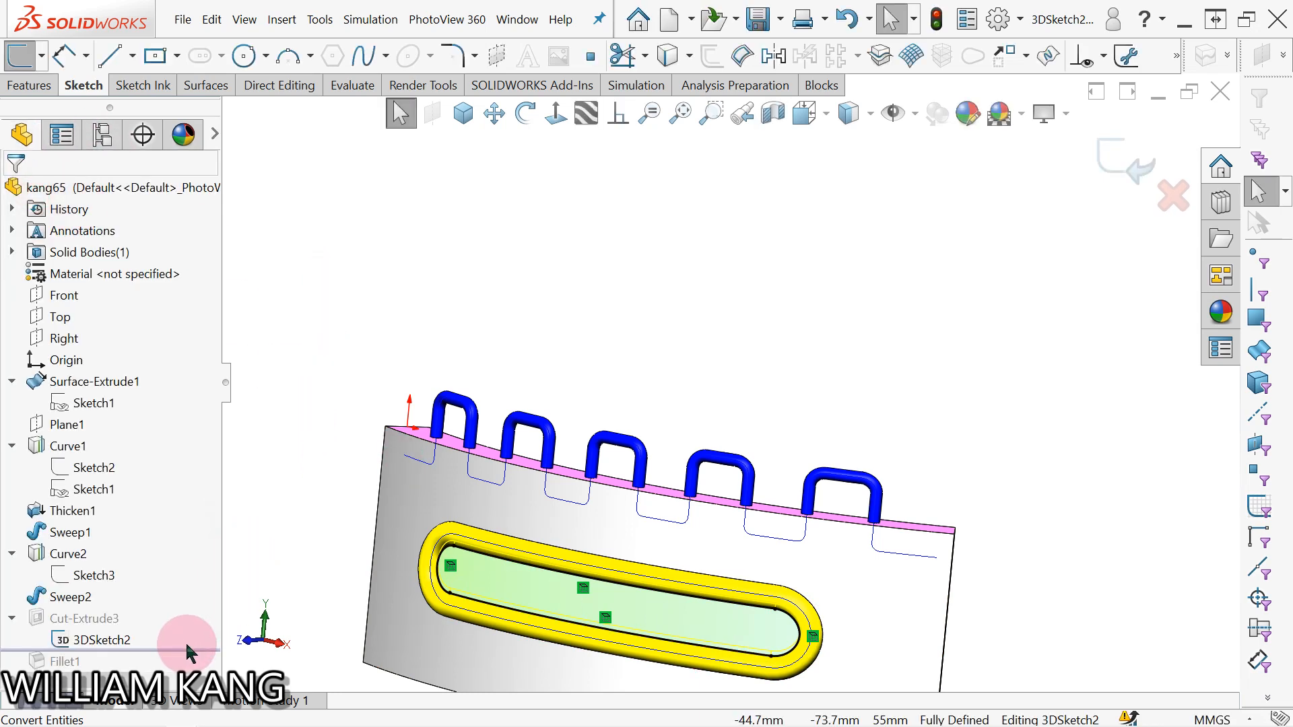
left_click(1144, 165)
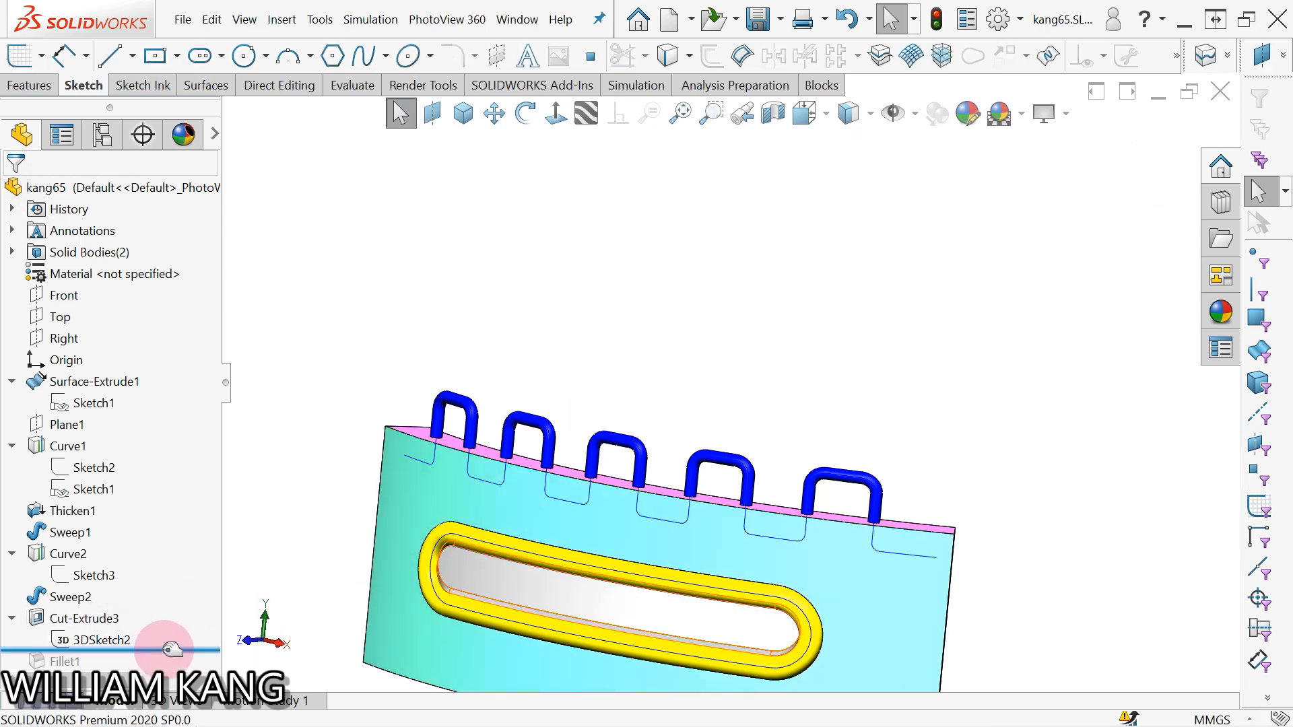
- Roll the feature history forward past Fillet1 and inspect the whole part
left_click_drag(173, 649, 169, 670)
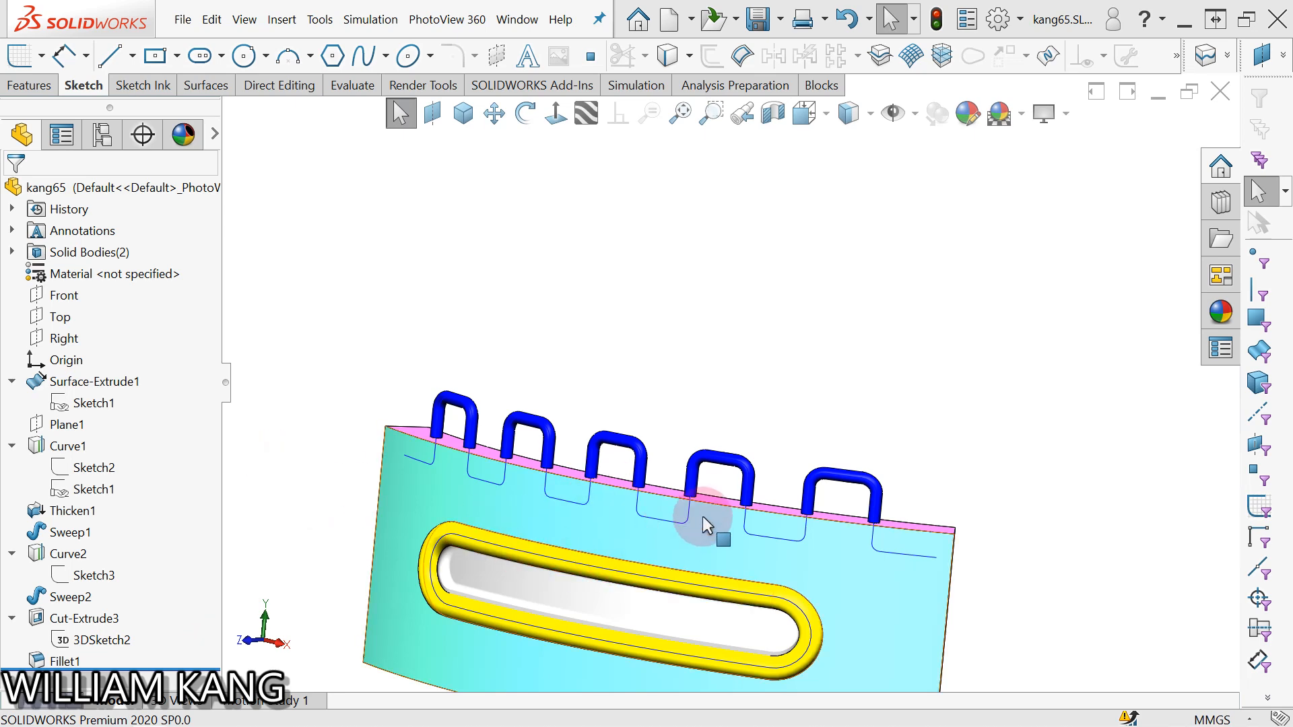
scroll(698, 475, "down", 3)
scroll(710, 497, "up", 6)
scroll(699, 511, "up", 2)
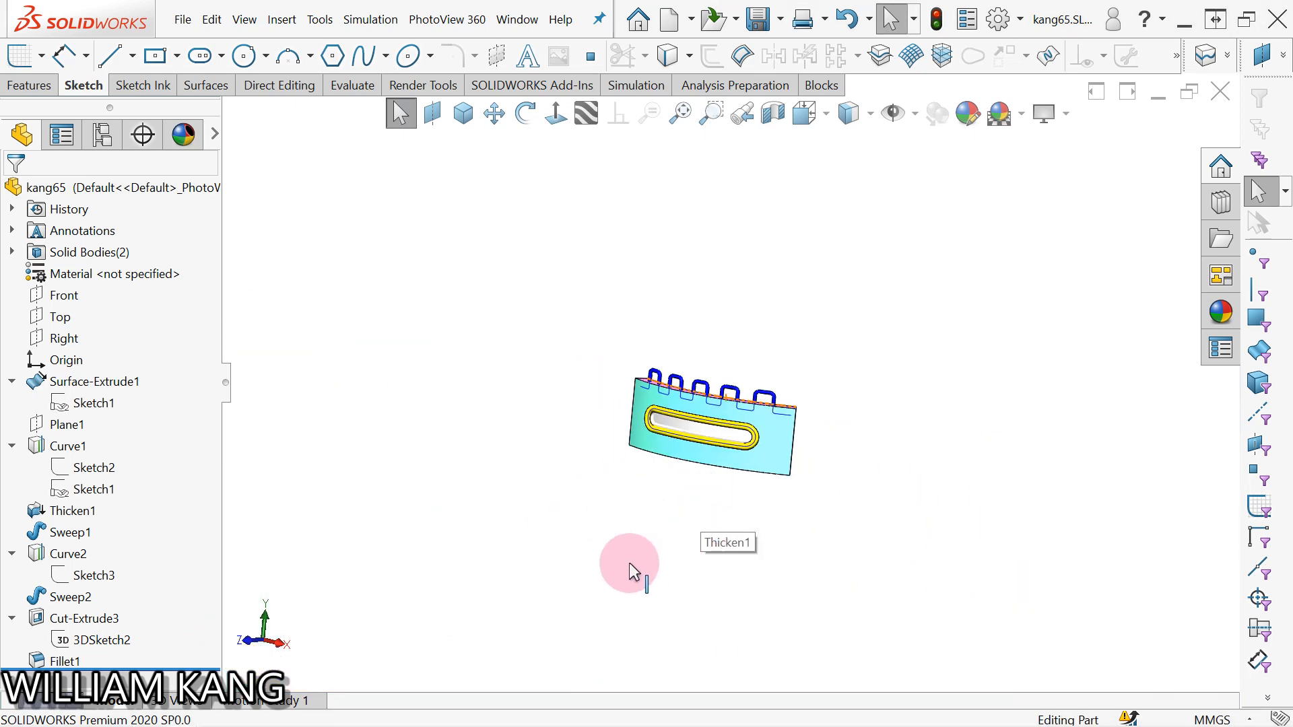